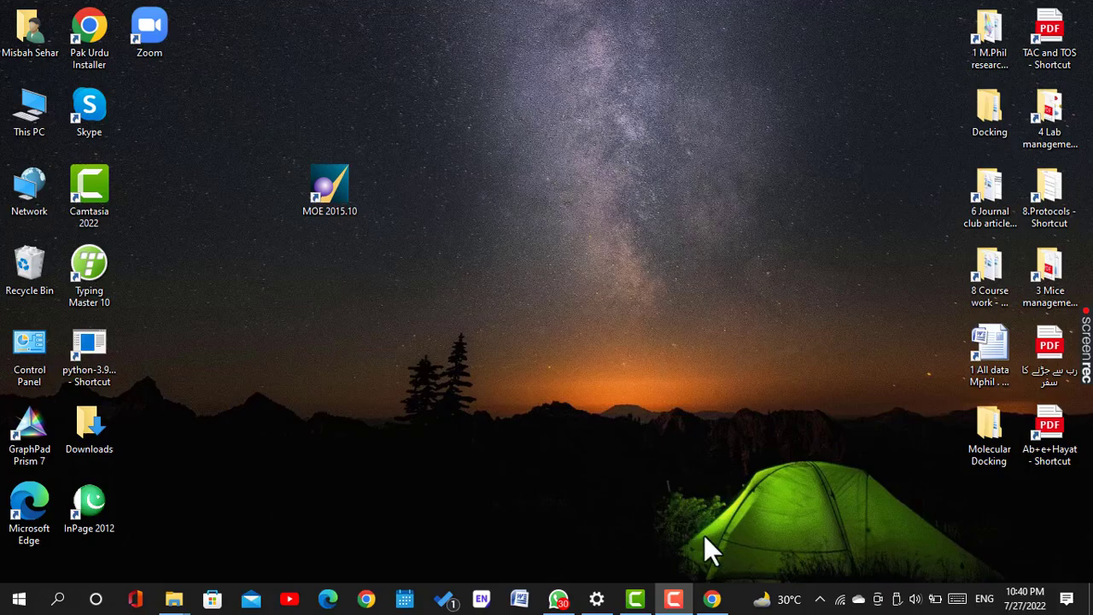
Step: Load the PubChem home page in Chrome and paste 'Curcuma longa' into its search box
left_click(712, 599)
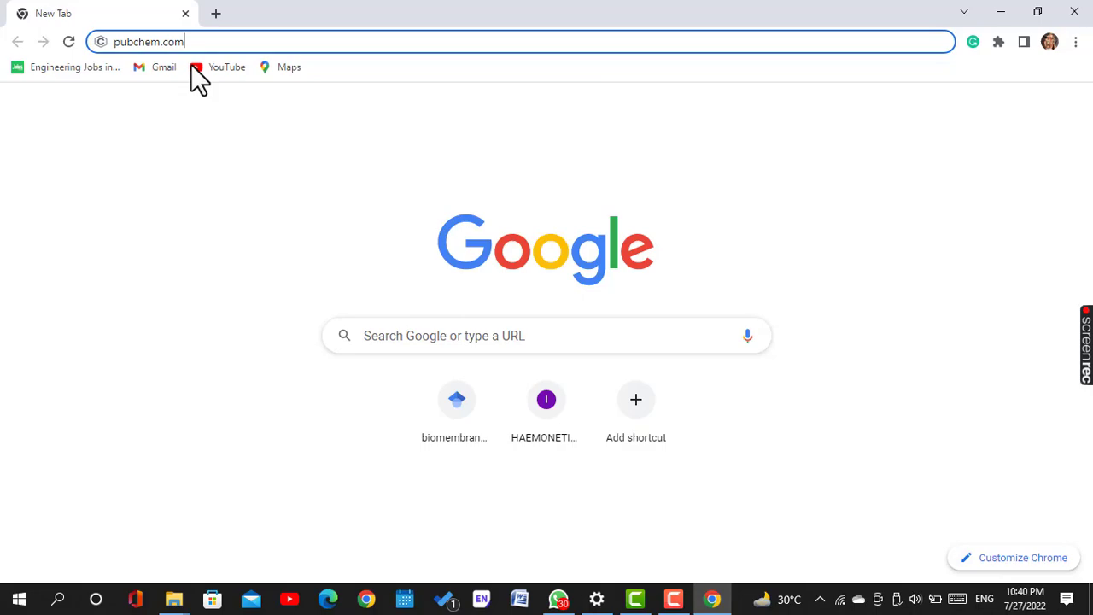
key("Return")
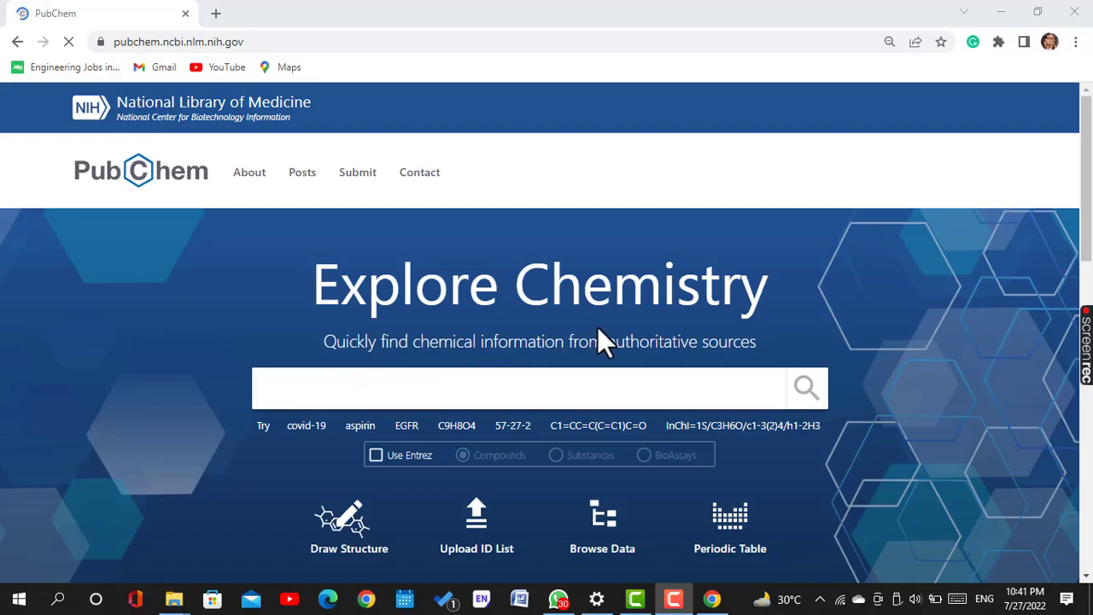
left_click(486, 392)
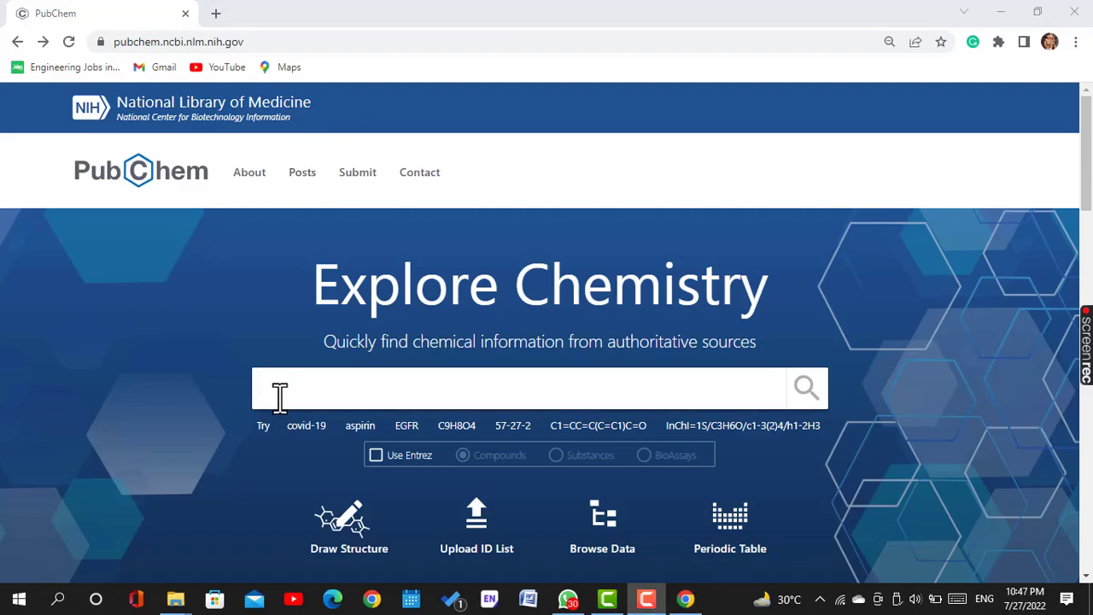
left_click(282, 393)
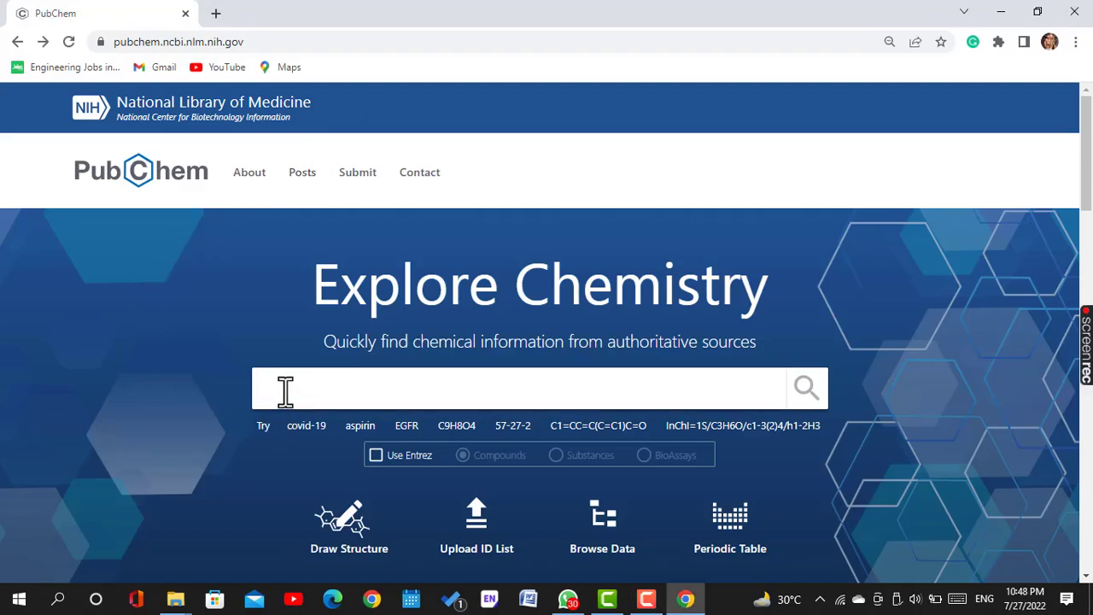
type("Curcuma longa")
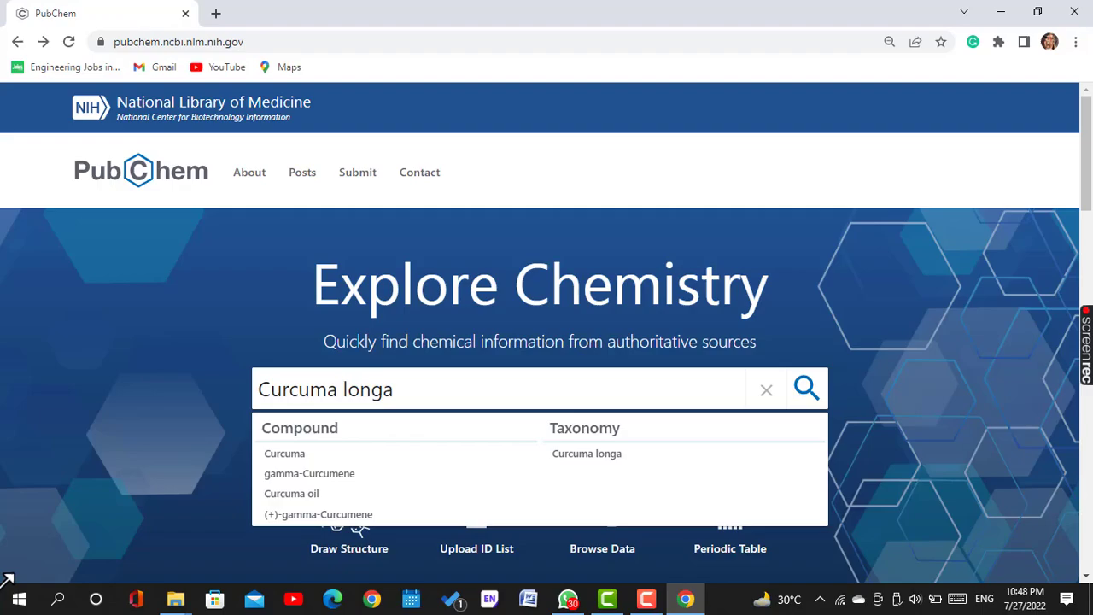
Step: Search the Curcuma suggestion and open the Curcumin (CID 969516) page's download options
left_click(287, 457)
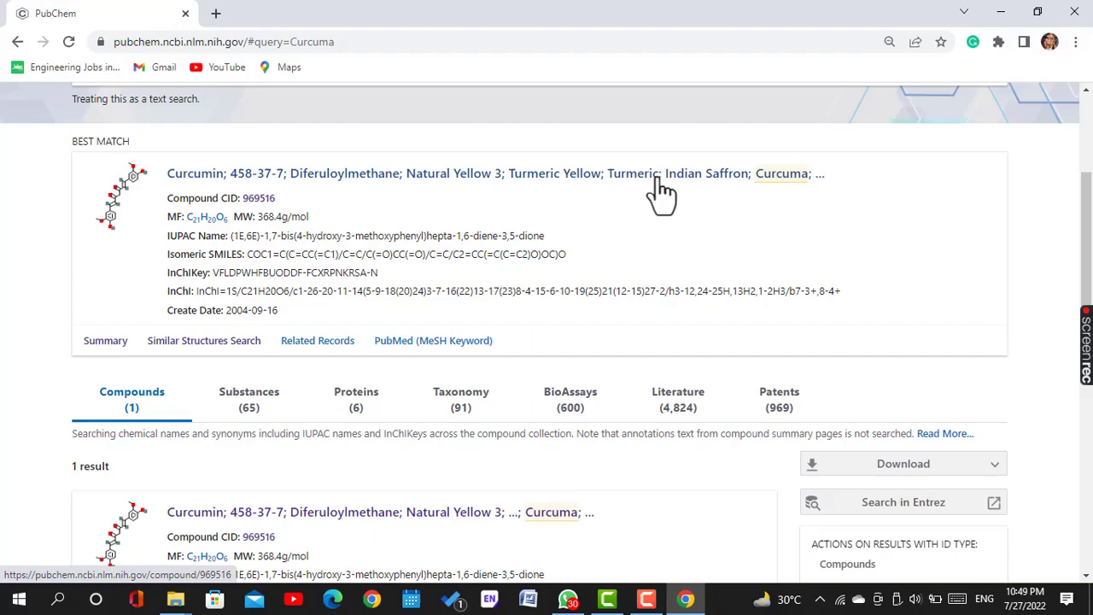
left_click(654, 190)
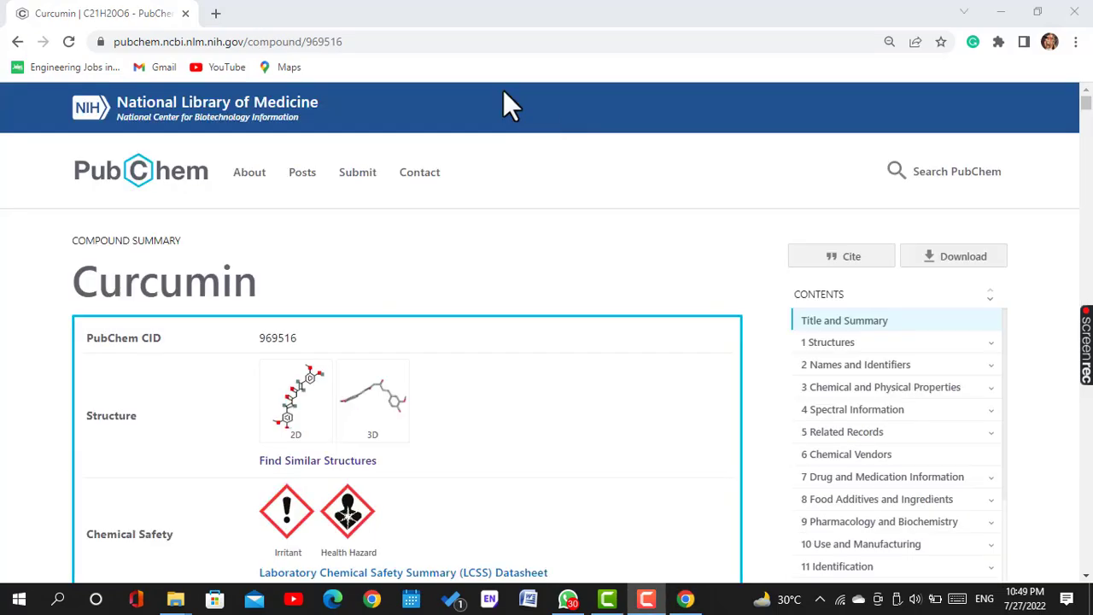
left_click(950, 260)
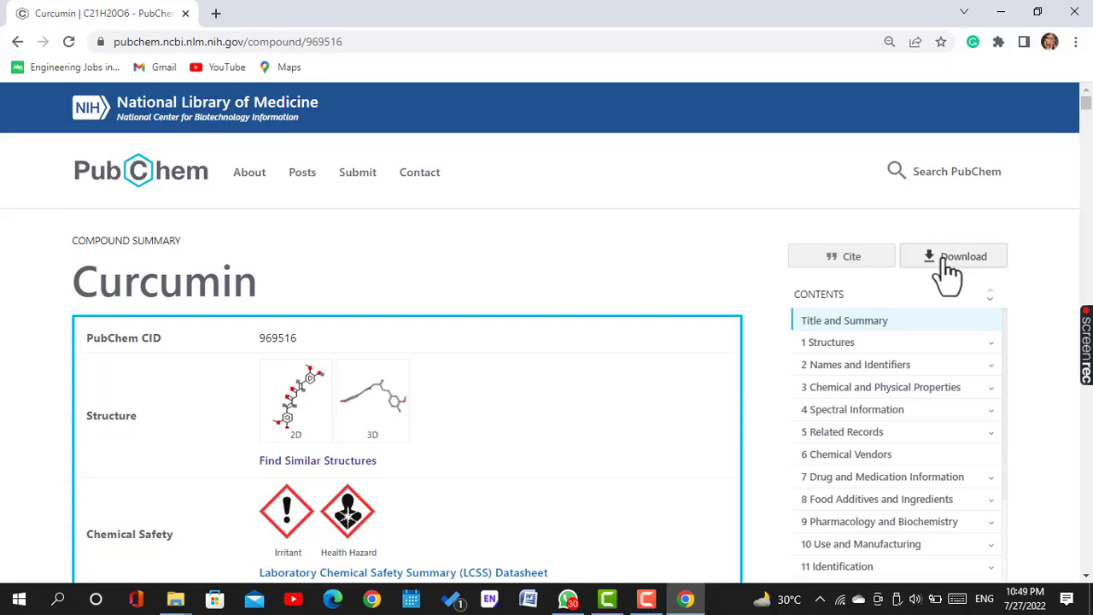
left_click(946, 260)
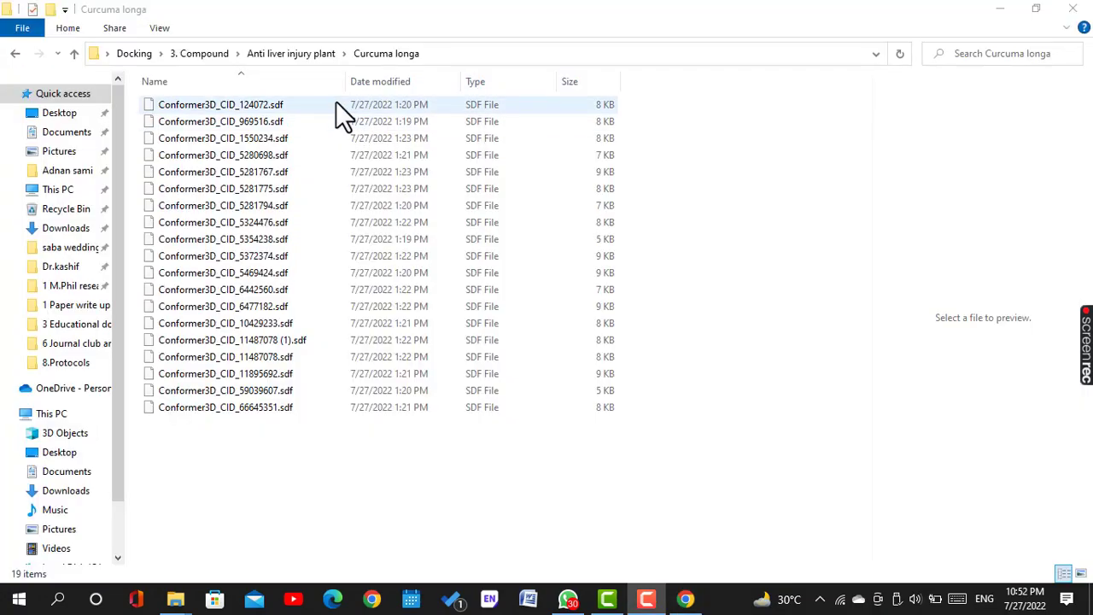
Step: Box-select 18 conformer SDF files in the Curcuma longa folder, then return to Chrome's new tab
left_click_drag(331, 97, 312, 393)
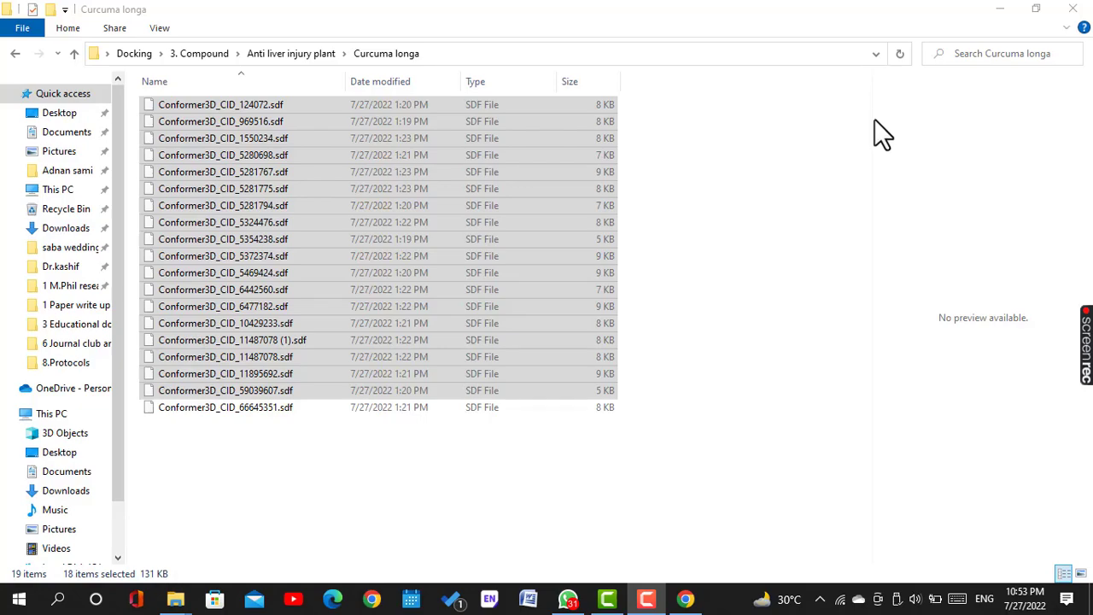
left_click(694, 601)
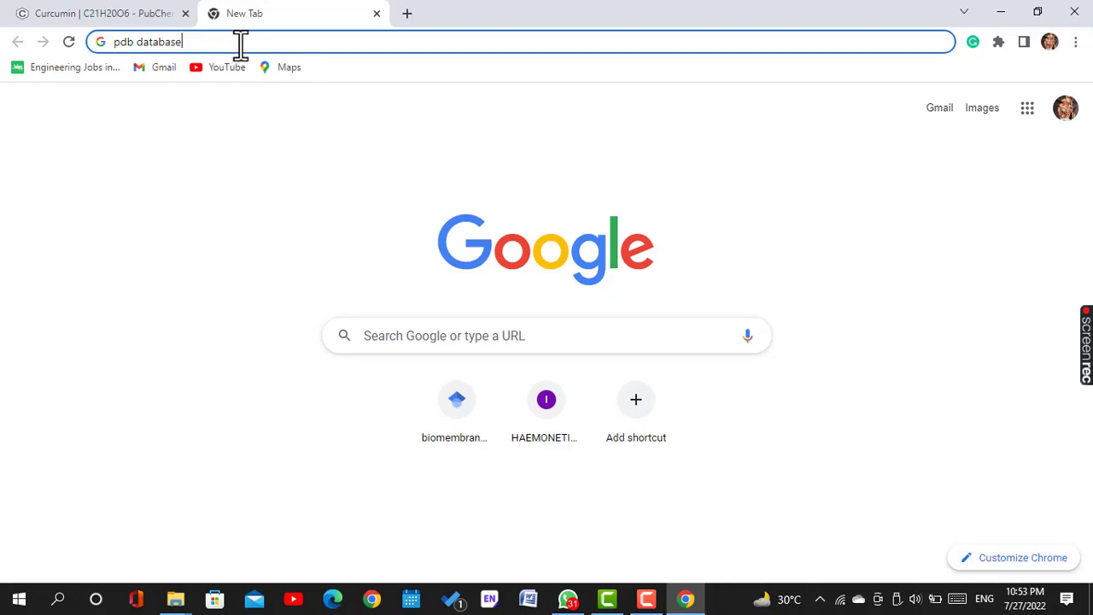
Step: Find RCSB PDB, search 9ILB and download it as 9ilb.pdb, then show the desktop
key("Return")
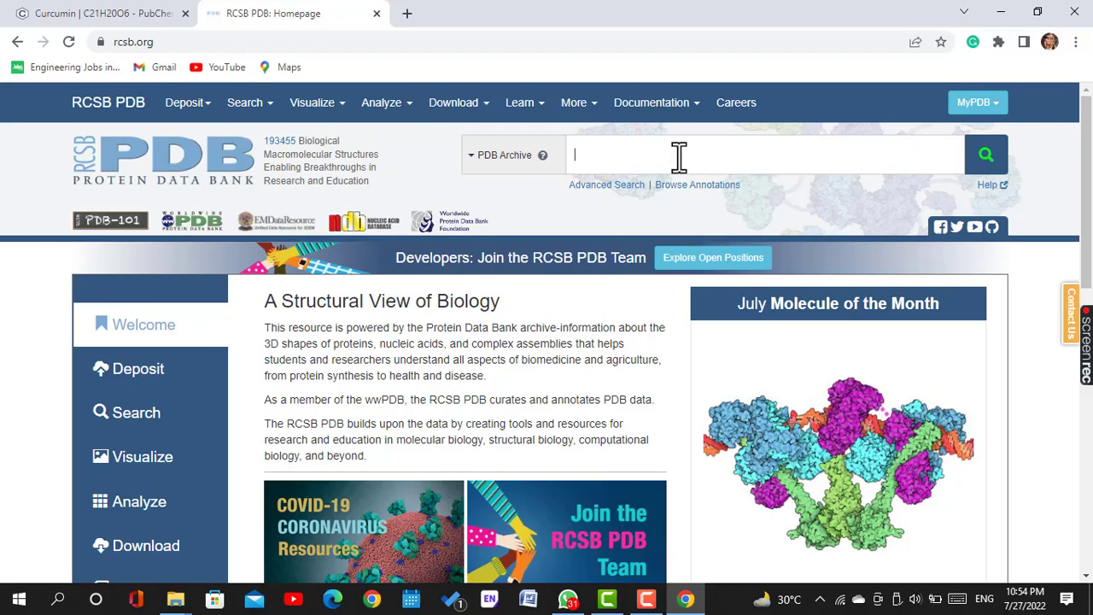
type("9ilb")
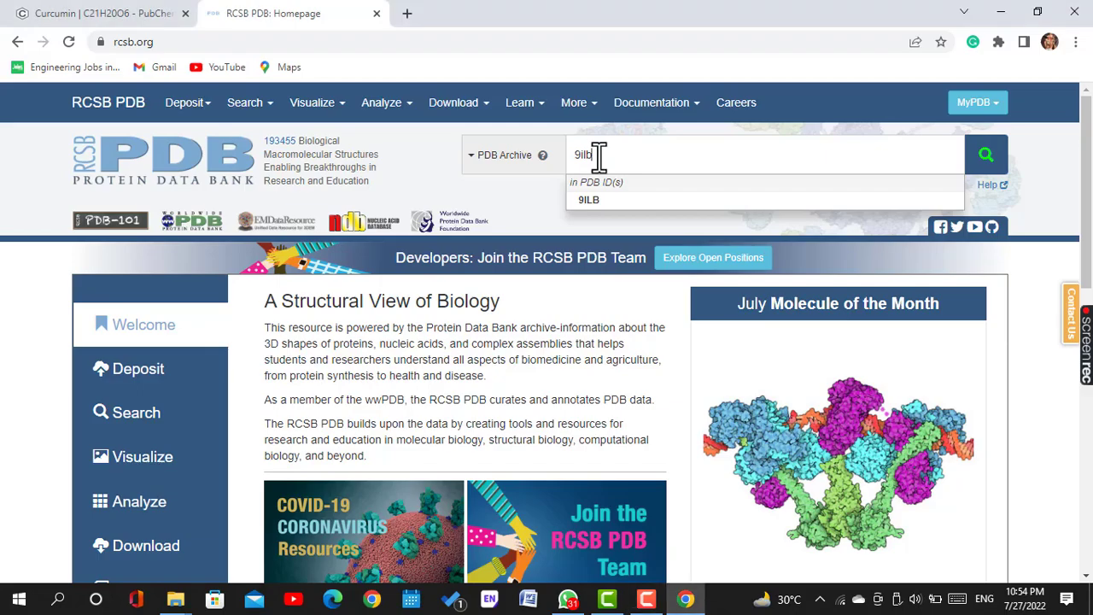
left_click_drag(599, 156, 571, 155)
left_click(984, 164)
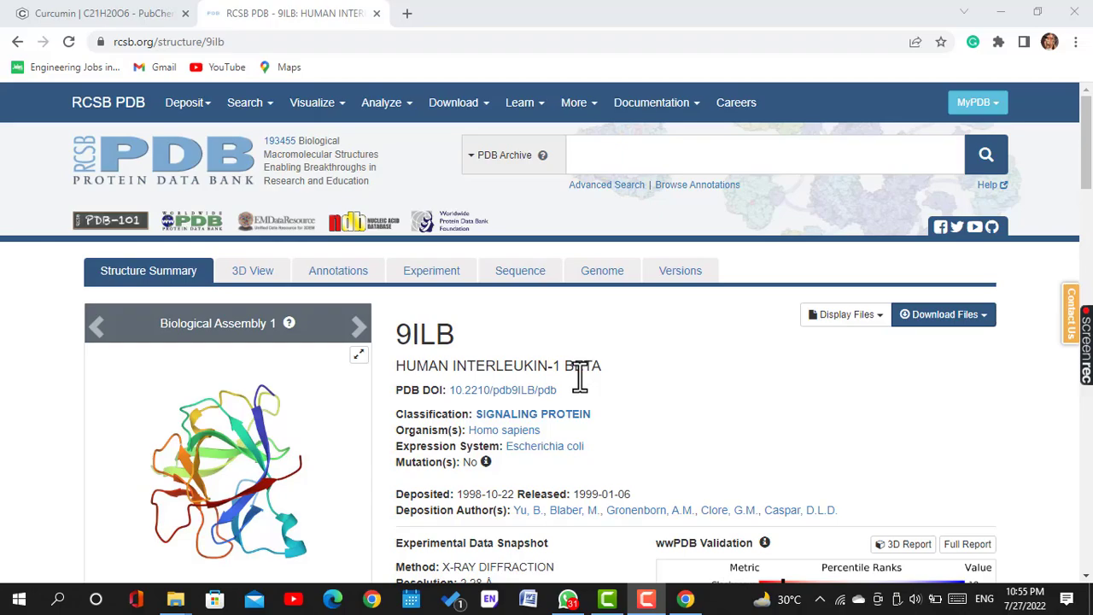
left_click(982, 315)
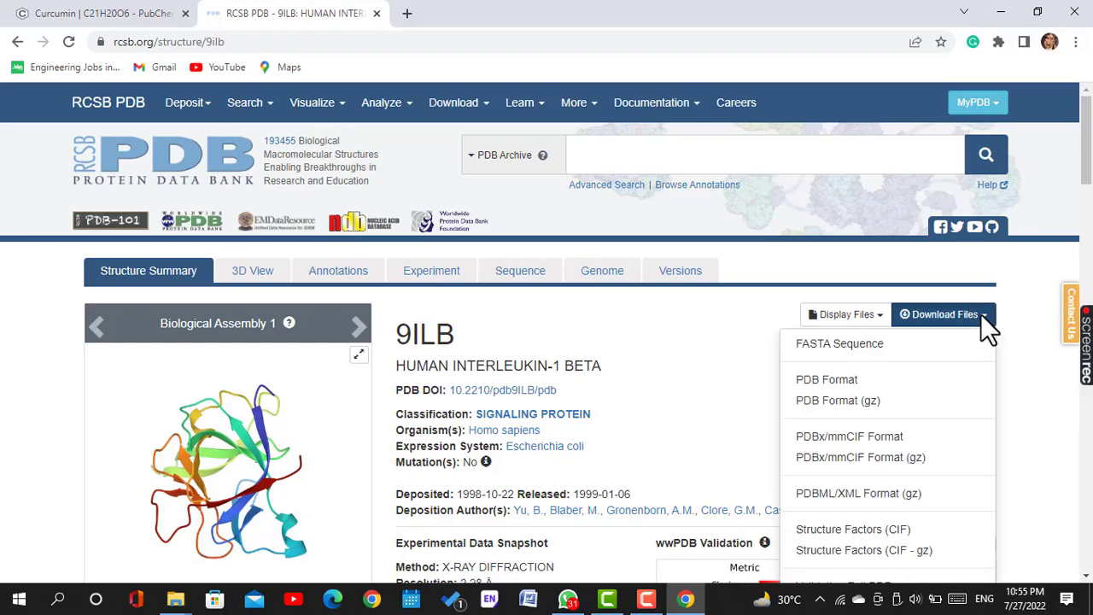
left_click(826, 381)
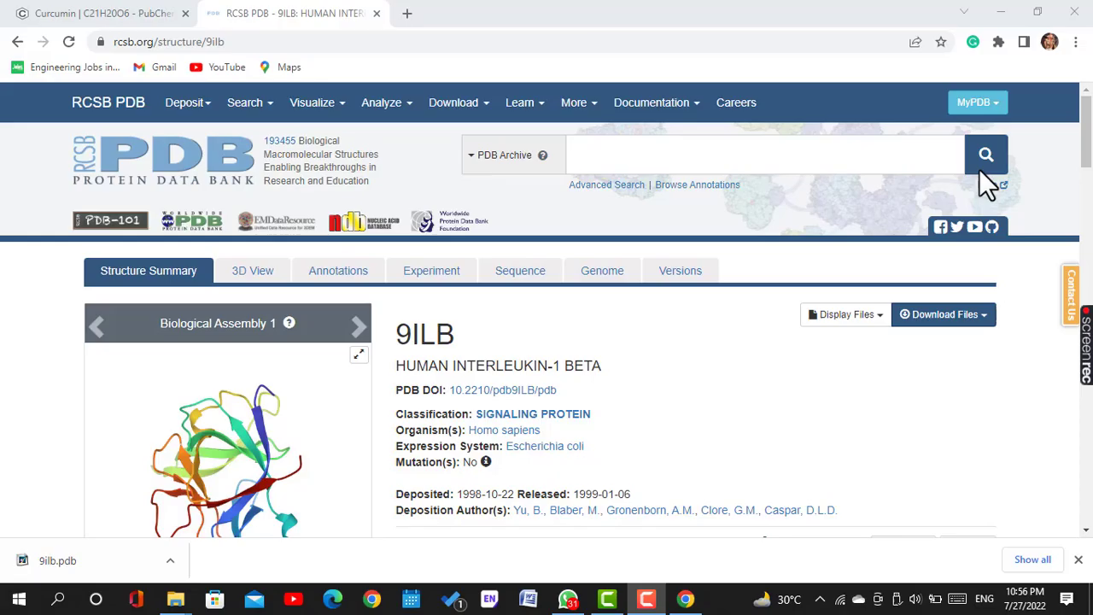
key("super+d")
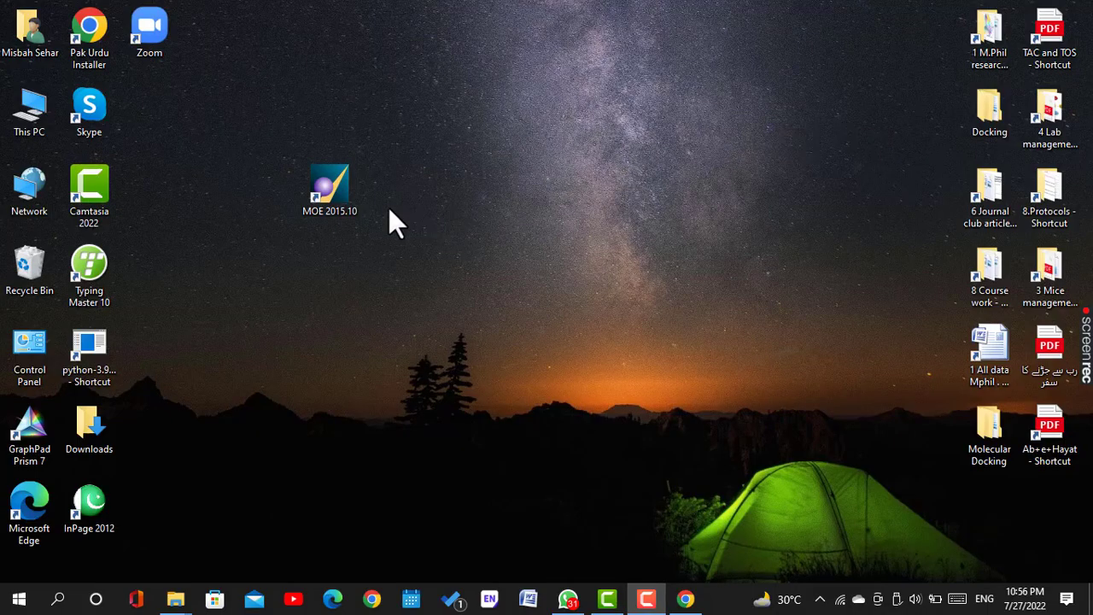
Step: Launch MOE 2015.10 and create the database library1.mdb in Desktop/Docking/4. Library
double_click(342, 208)
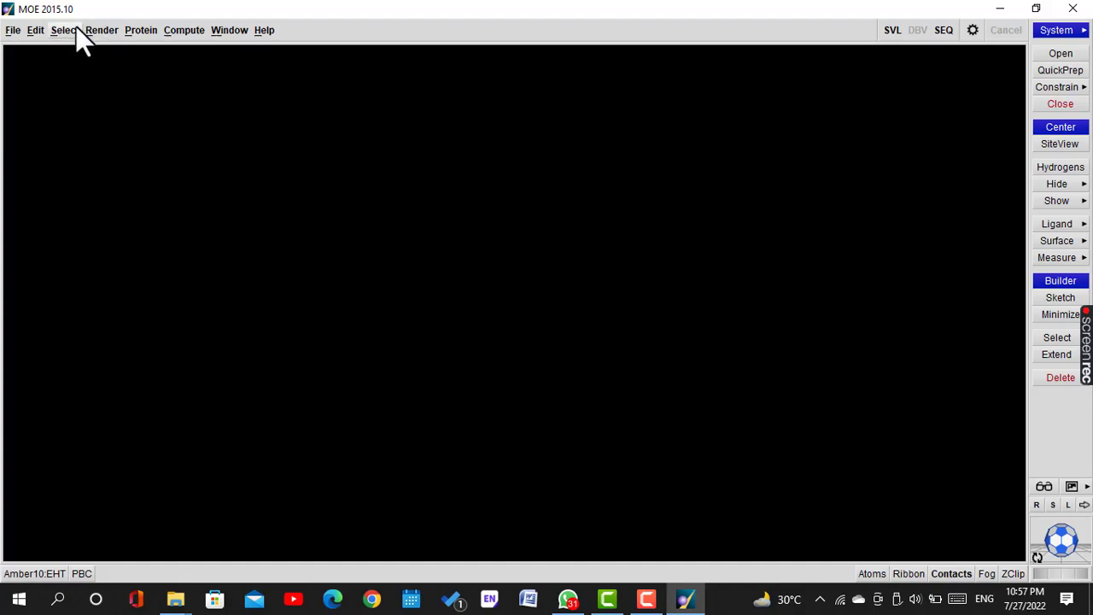
left_click(14, 29)
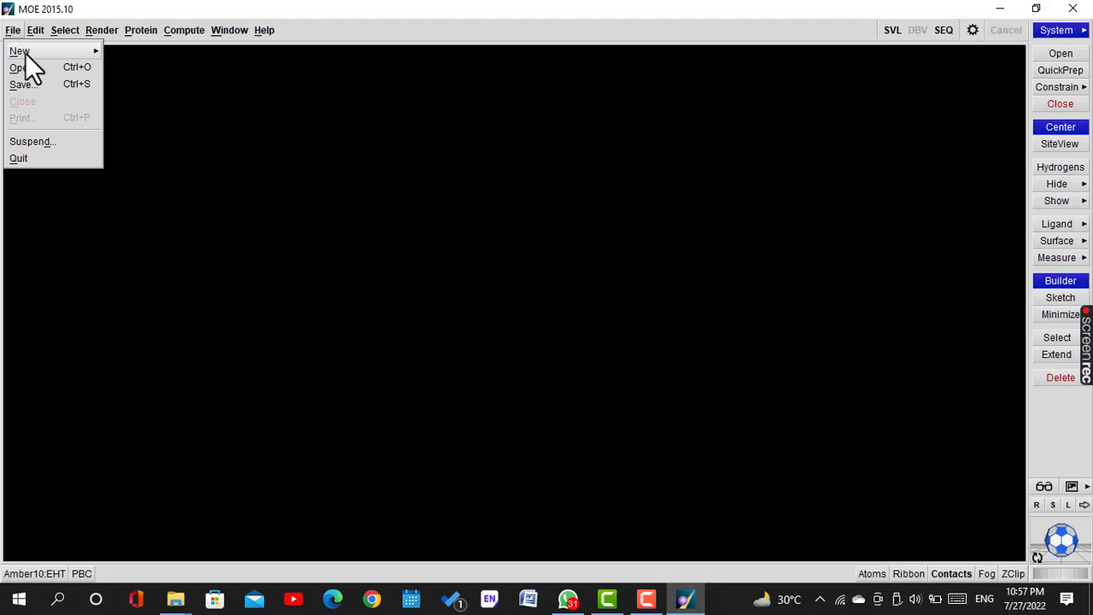
mouse_move(25, 53)
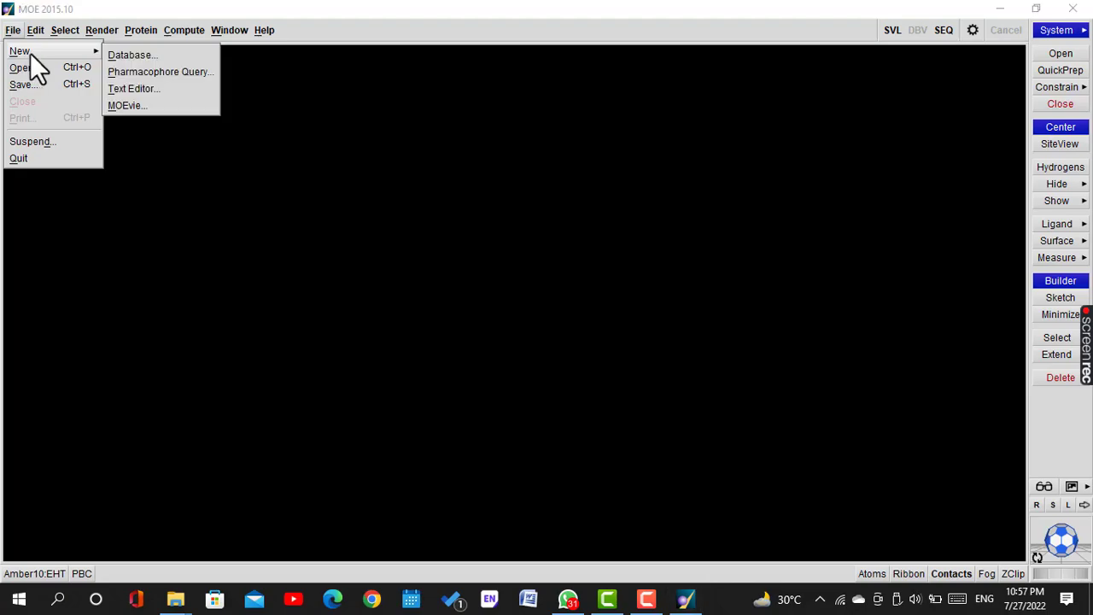
left_click(125, 57)
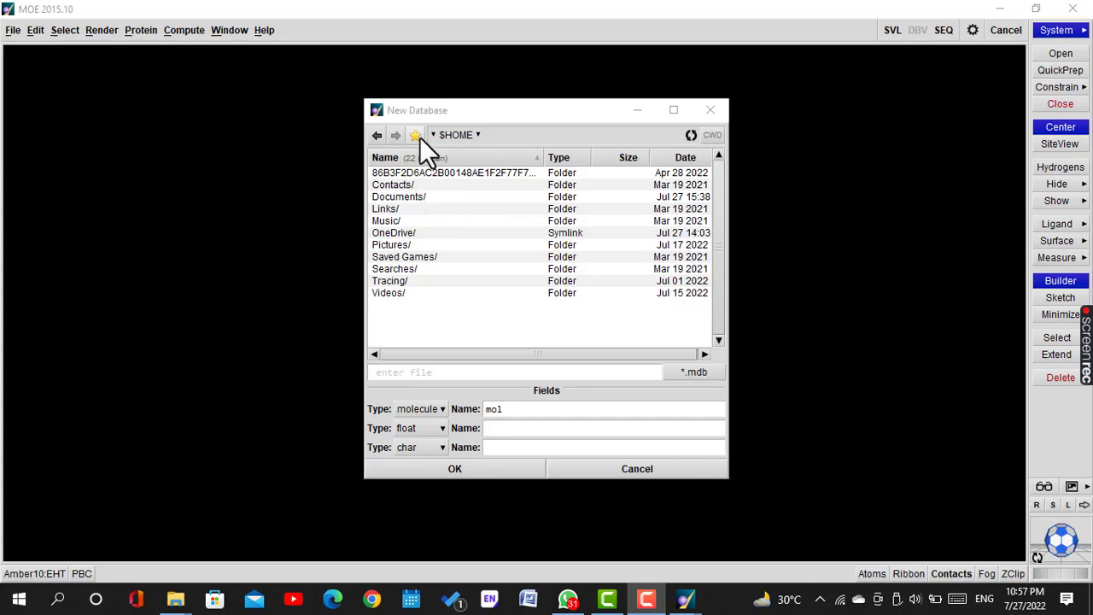
left_click(416, 135)
left_click(477, 159)
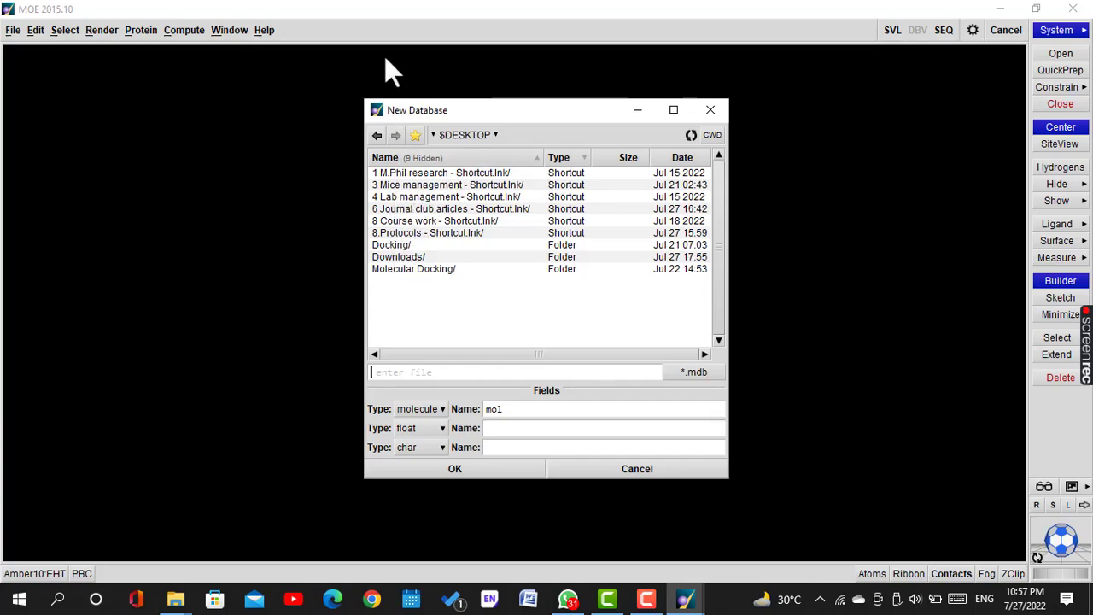
double_click(395, 244)
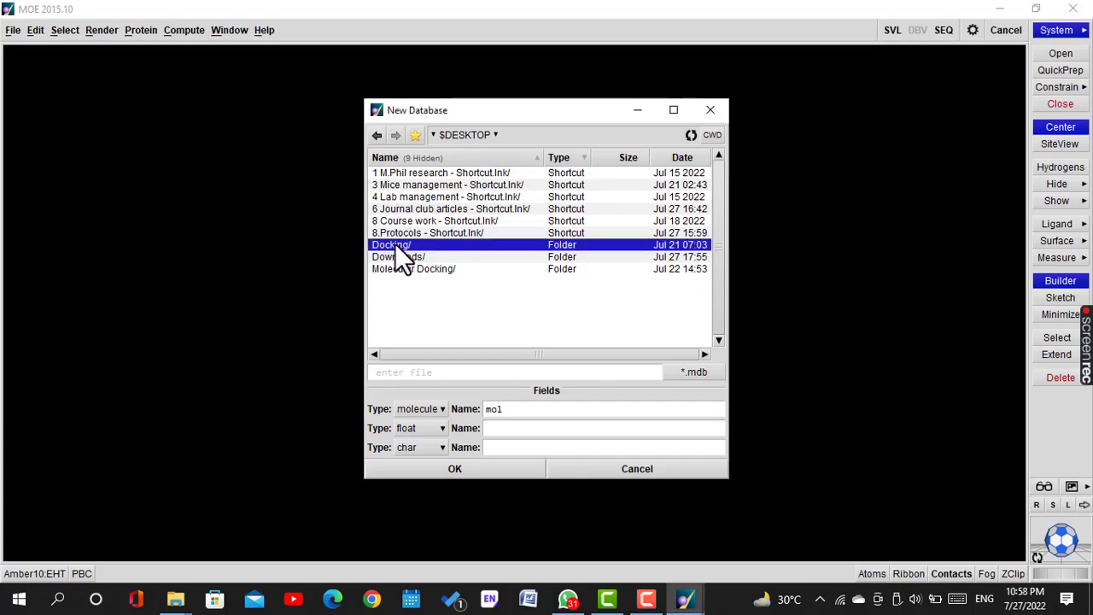
left_click(394, 208)
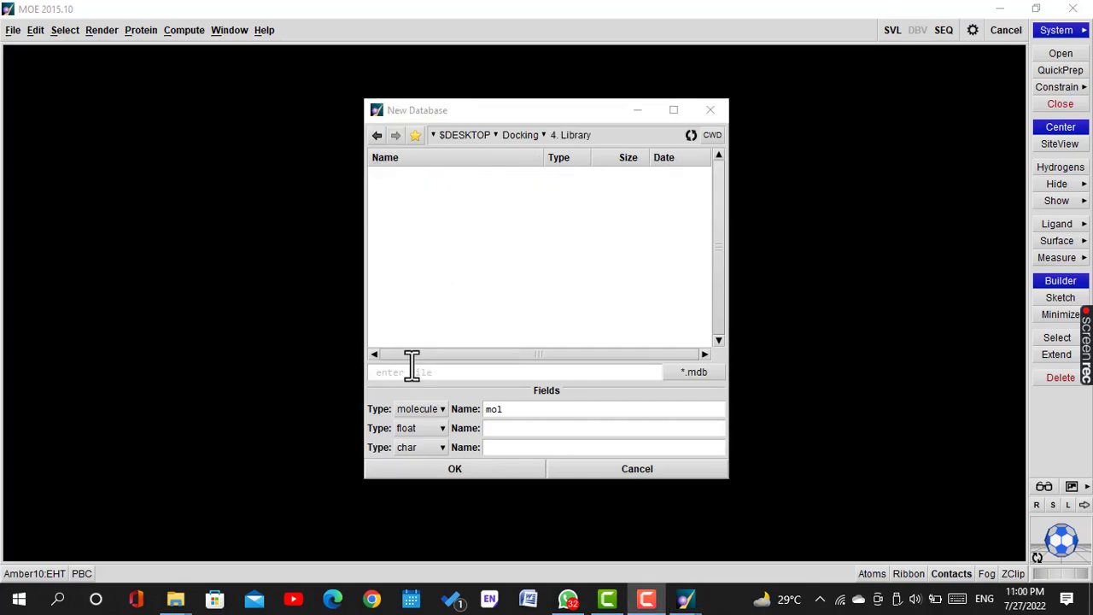
left_click(412, 370)
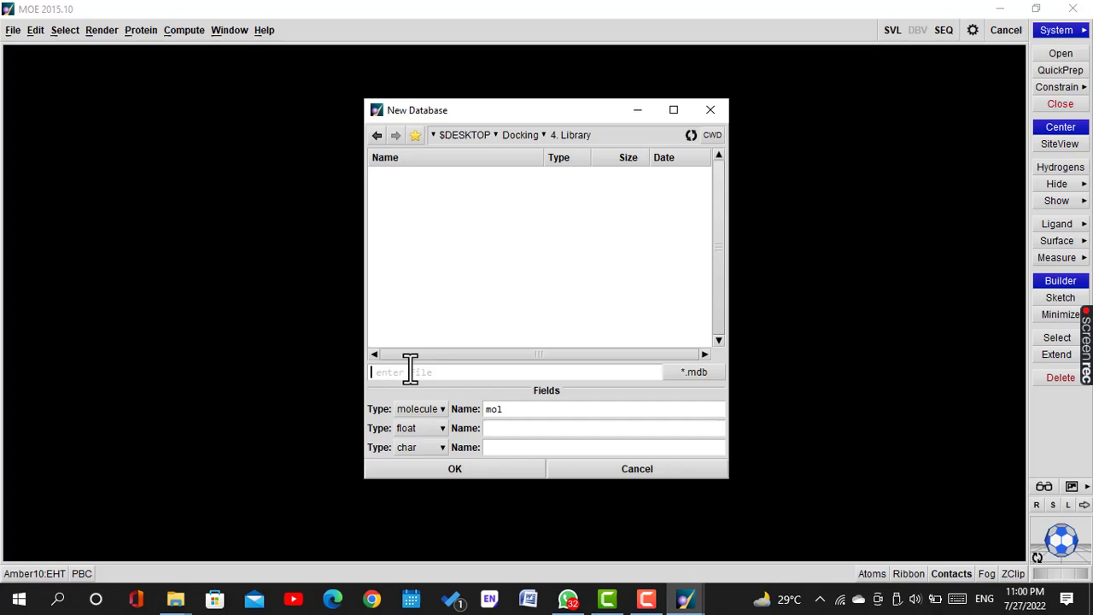
type("library1.mdb")
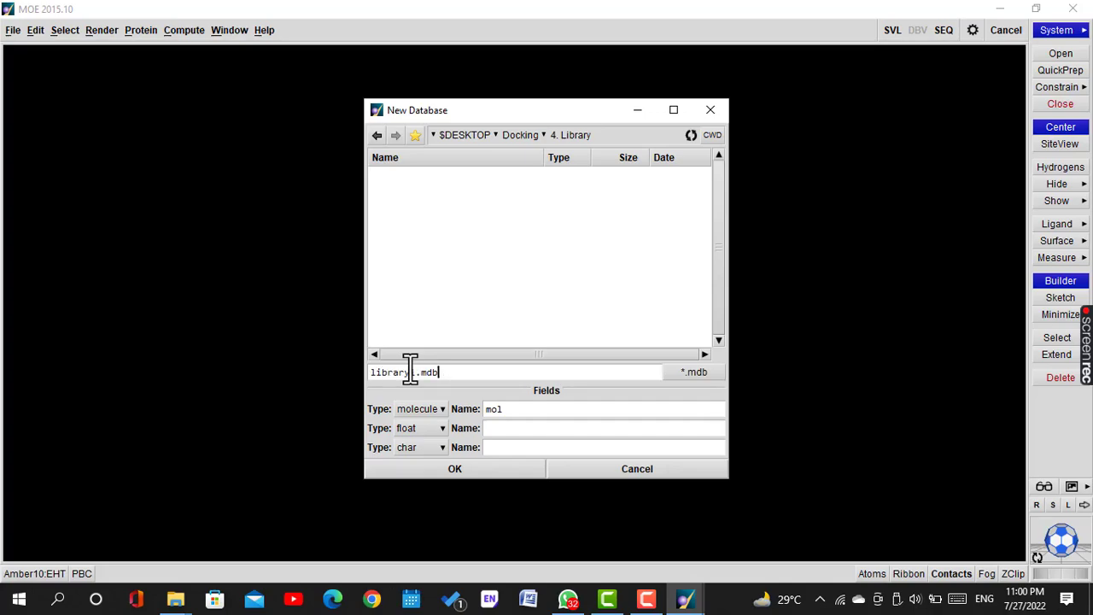
left_click(454, 470)
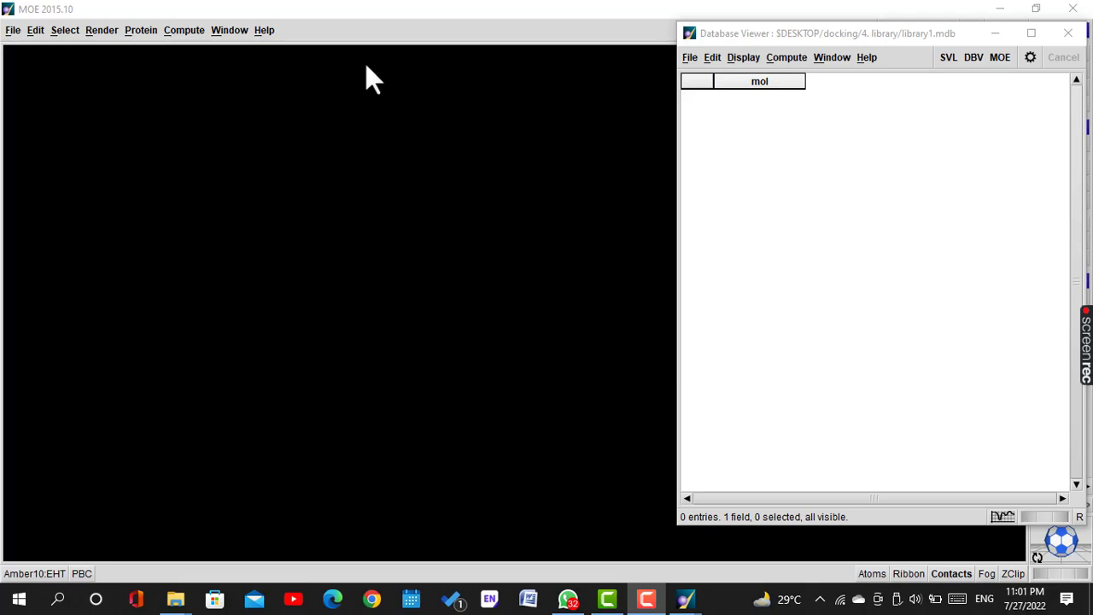
Step: Start a database import and browse the source-file picker to the desktop Docking folder
left_click(688, 57)
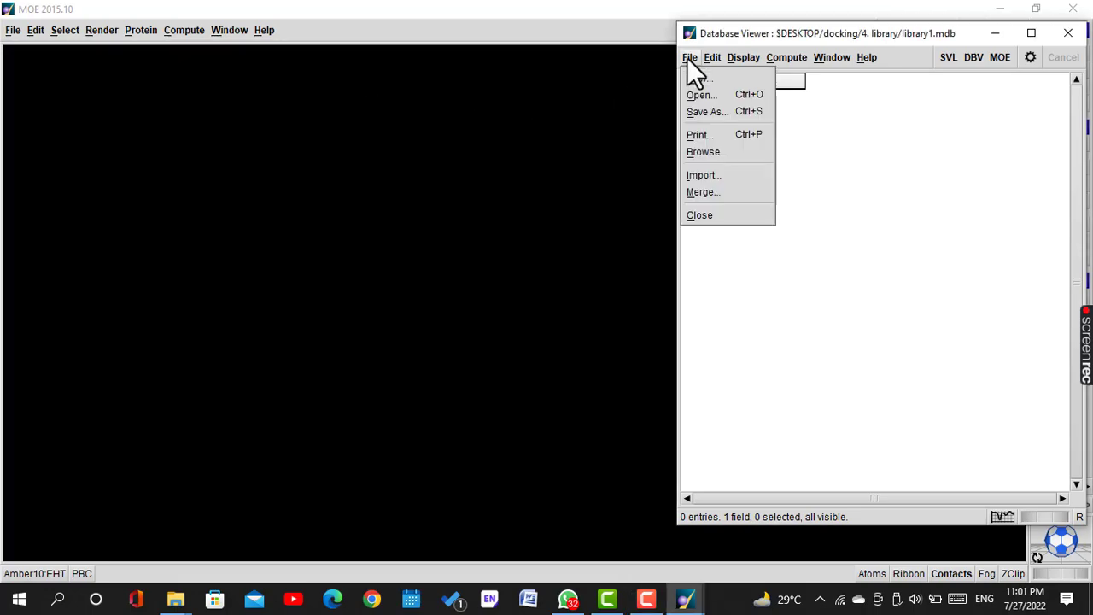
left_click(693, 174)
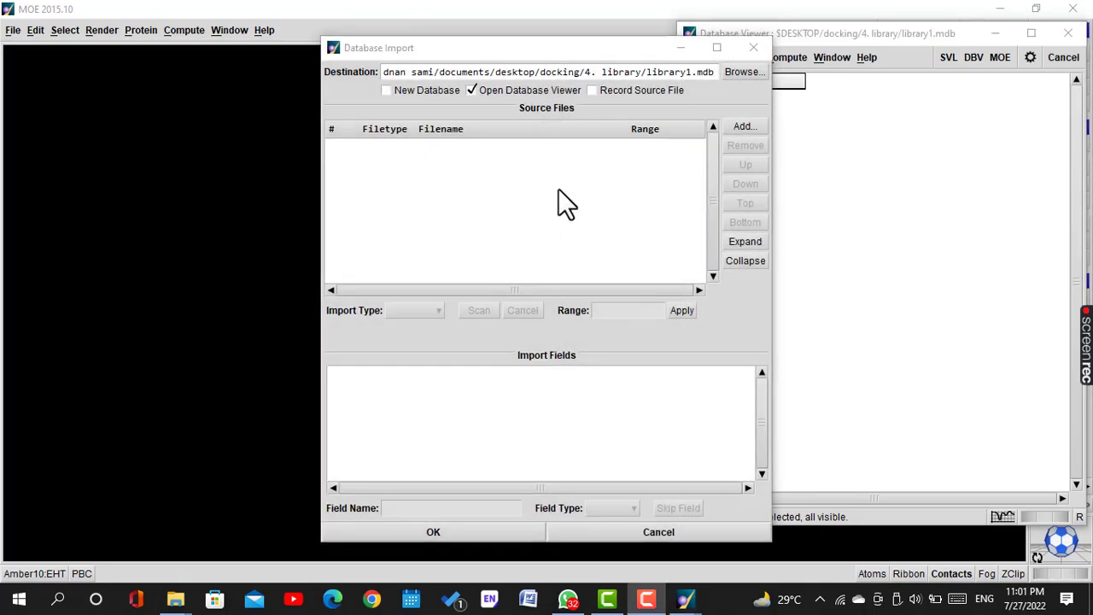
left_click(743, 128)
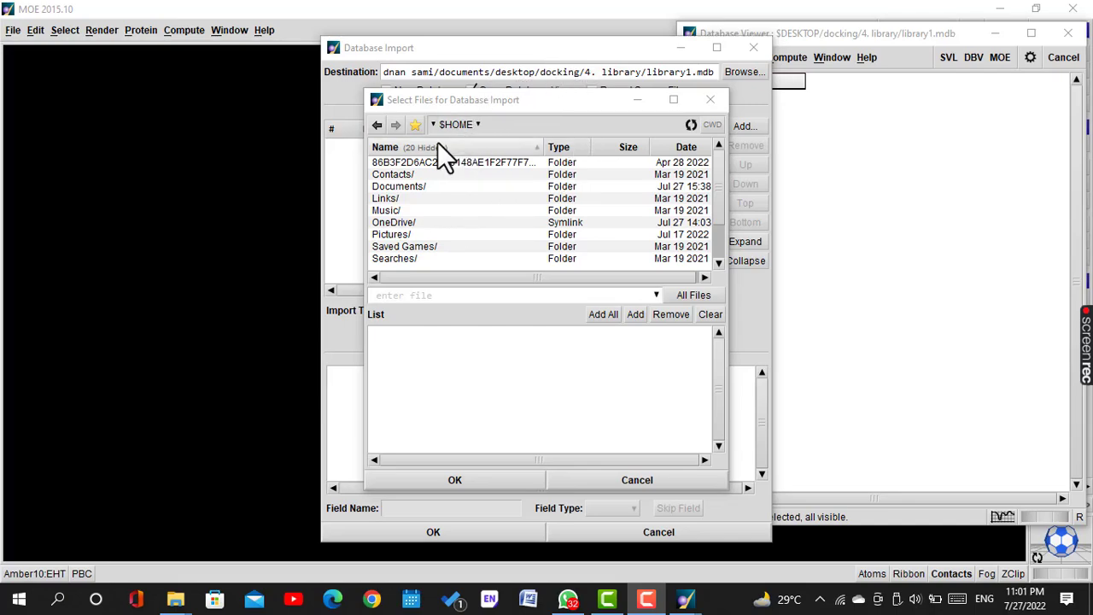
left_click(415, 124)
left_click(501, 146)
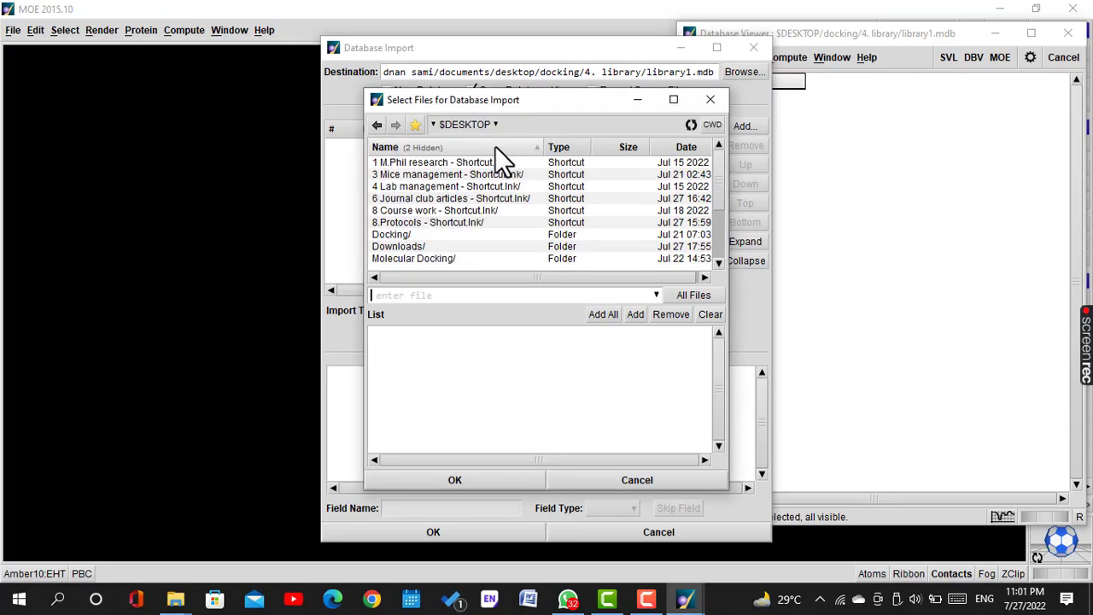
left_click(401, 235)
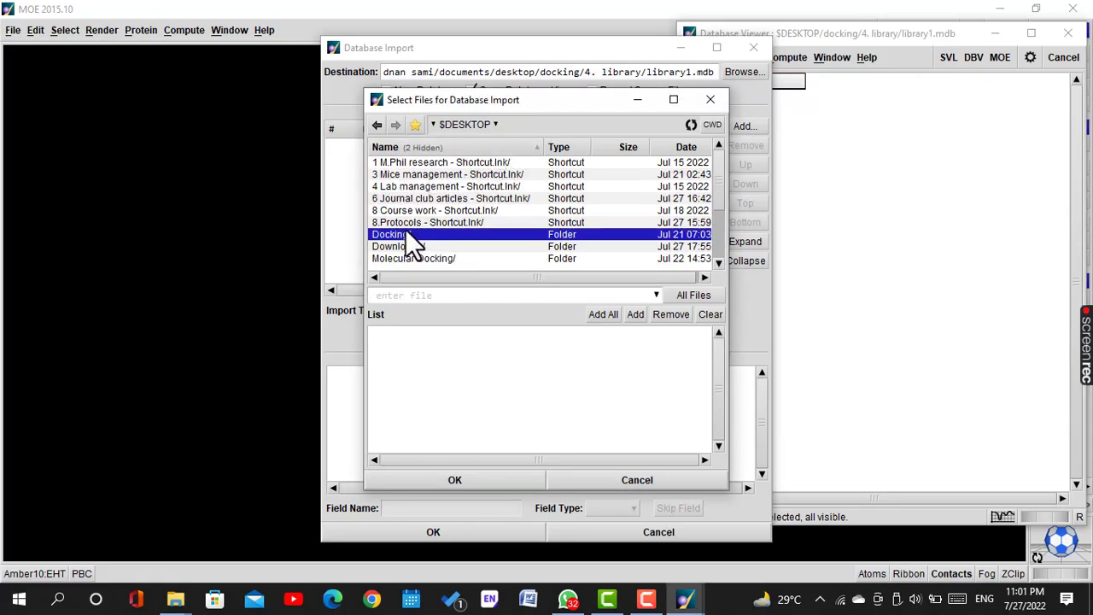
double_click(397, 233)
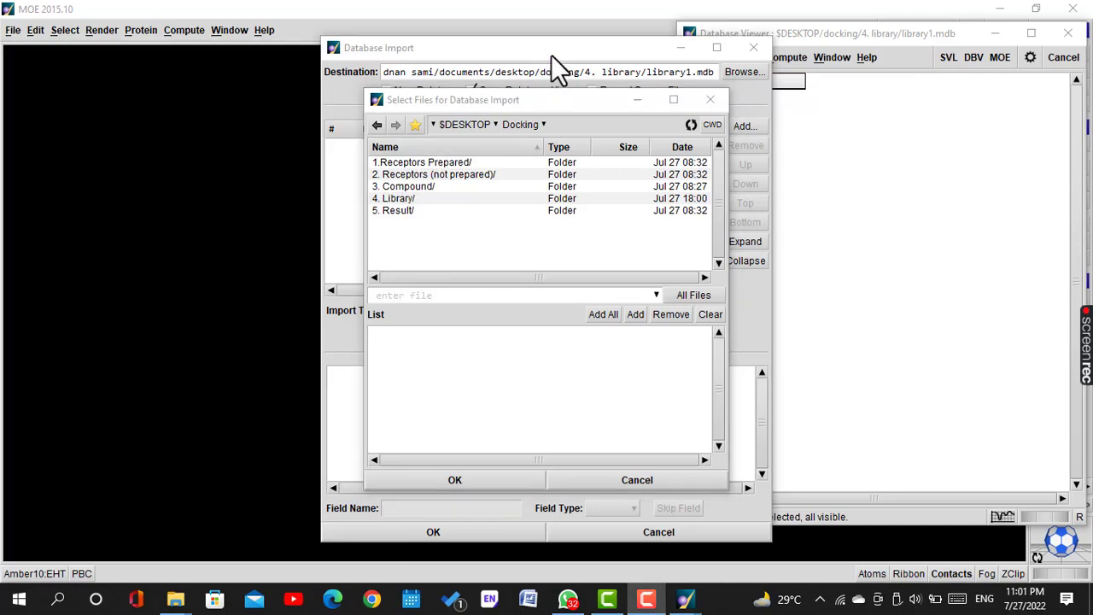
Step: Add all 19 conformer SDF files from 3. Compound/Anti liver injury plant/Curcuma longa and import them
double_click(417, 186)
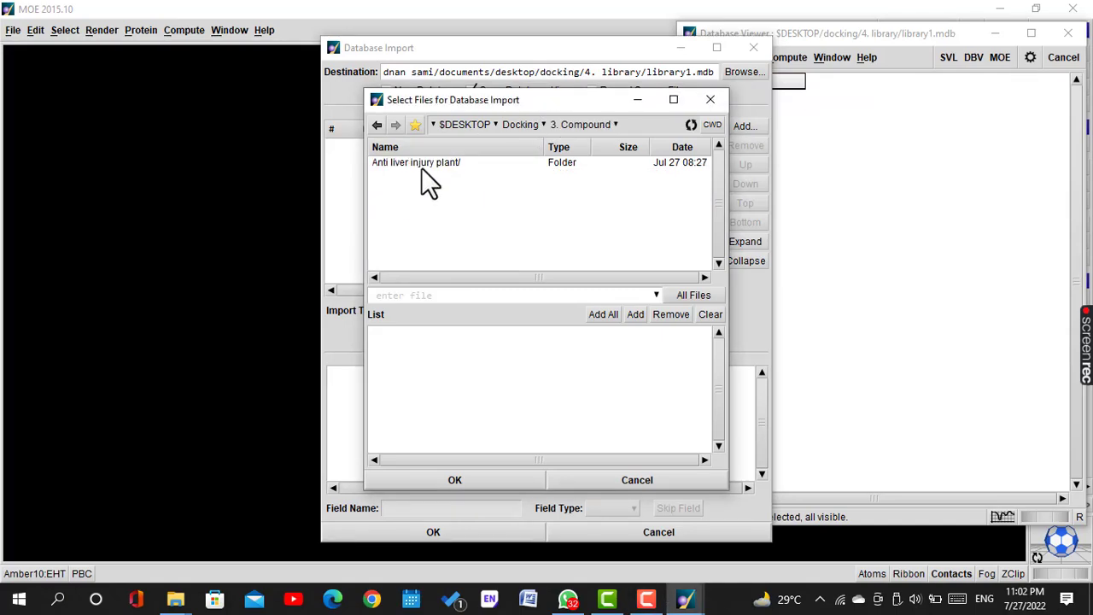
left_click(422, 166)
double_click(423, 162)
double_click(423, 163)
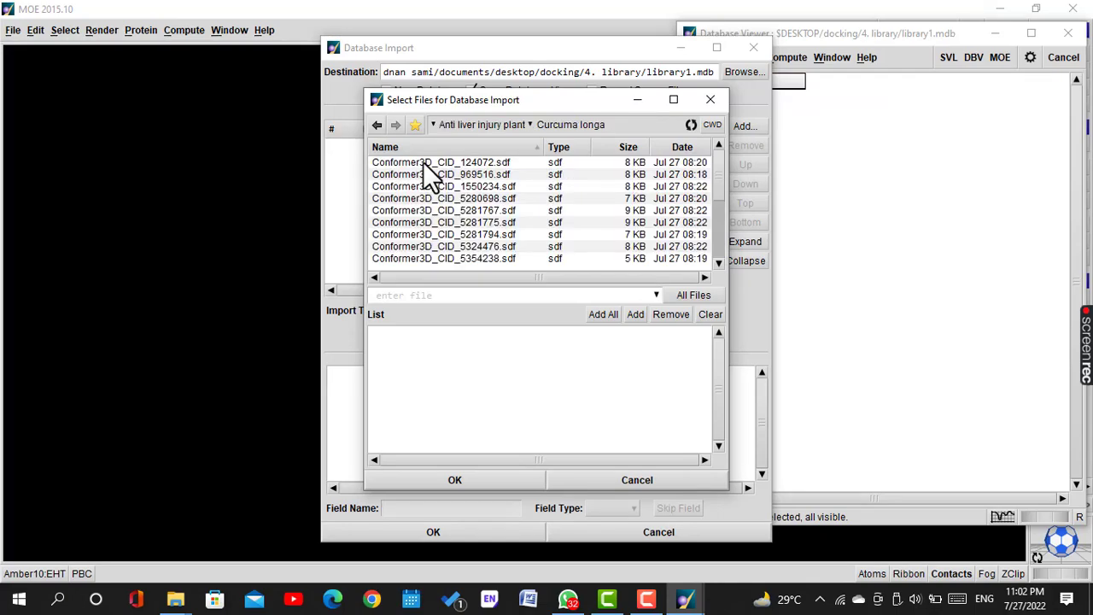
left_click(422, 162)
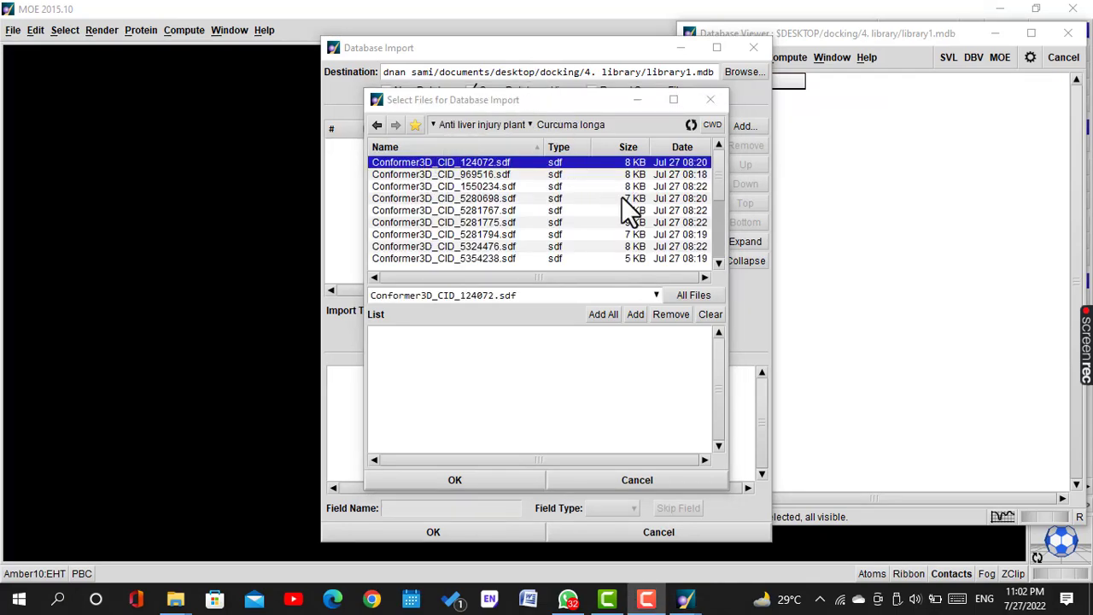
left_click(602, 314)
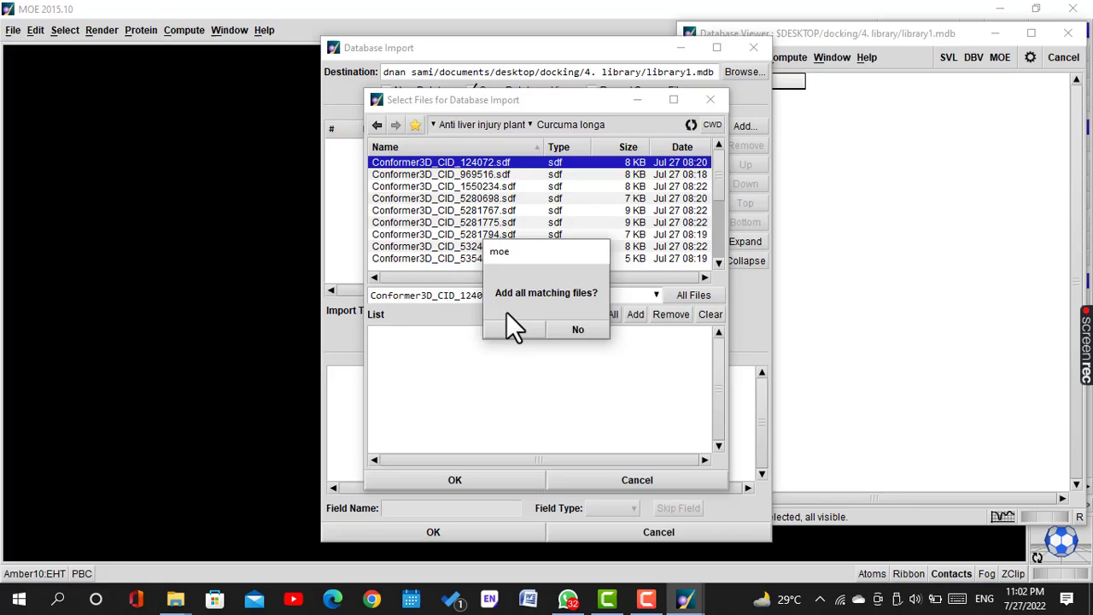
left_click(506, 327)
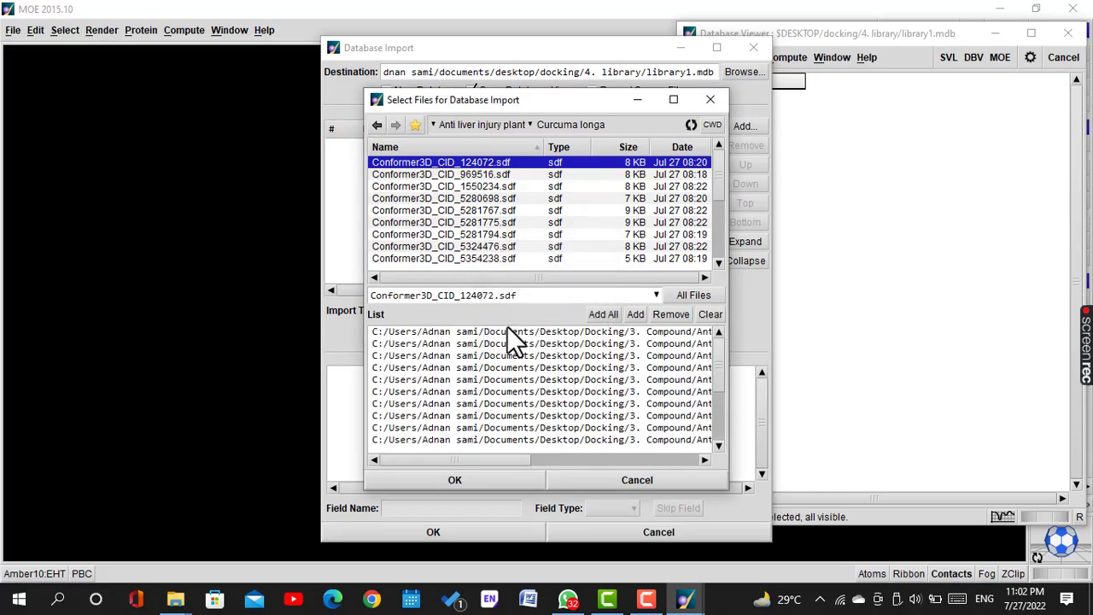
left_click(442, 480)
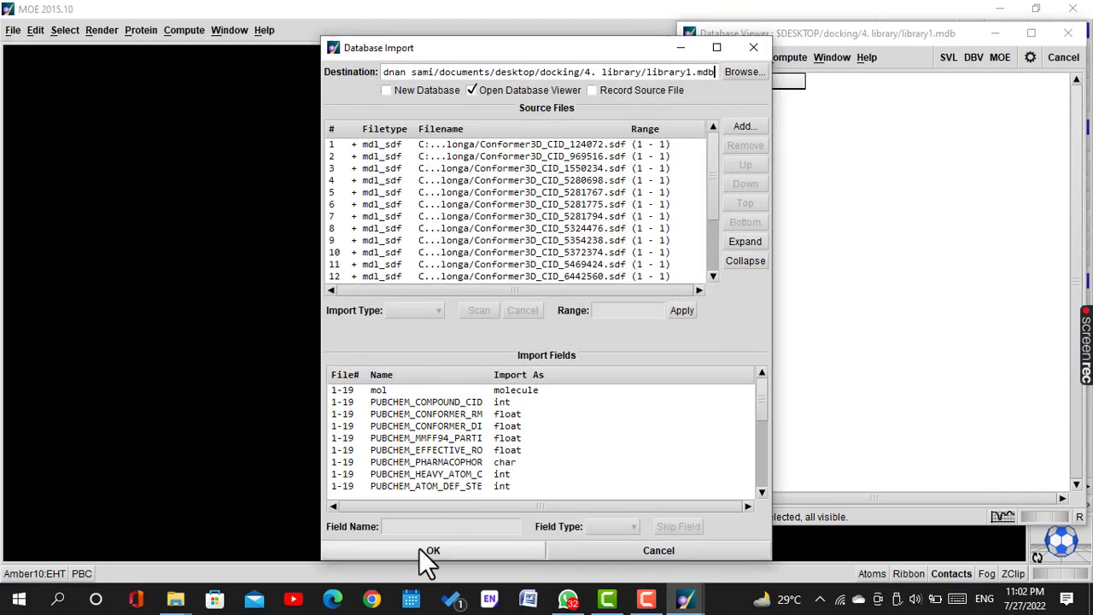
left_click(420, 547)
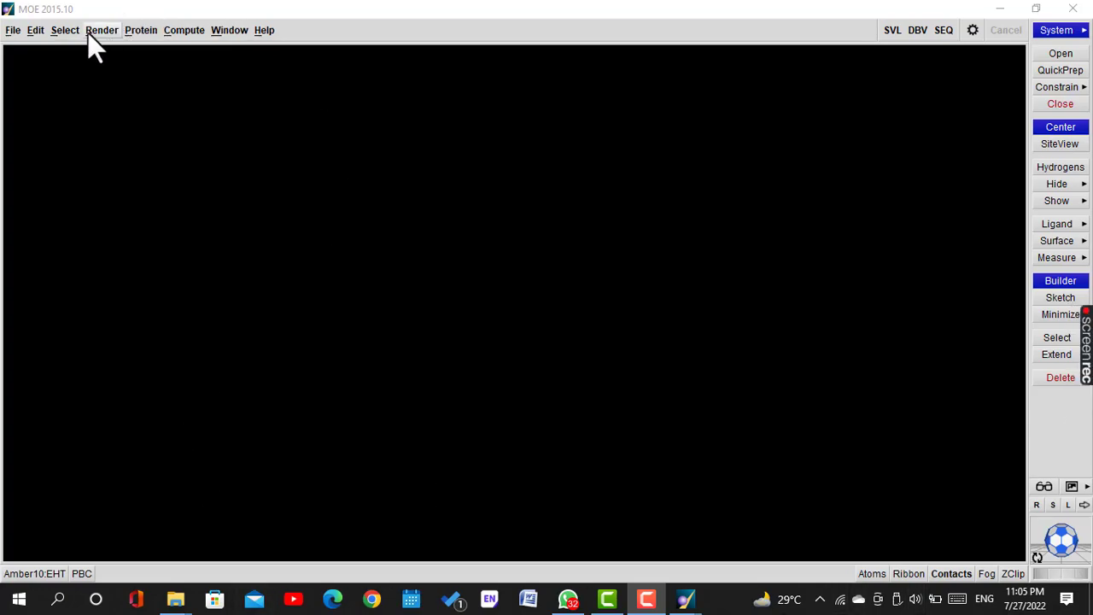
Step: Open 9ilb.pdb from Desktop/Docking/2. Receptors (not prepared), accepting the default PDB load options
left_click(13, 31)
left_click(20, 69)
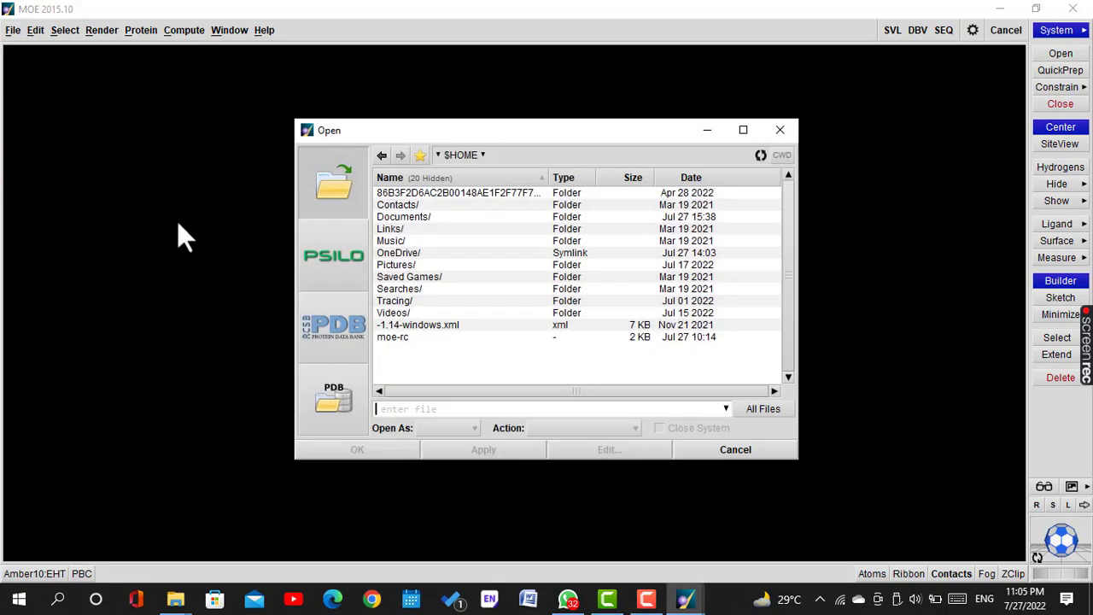
left_click(419, 153)
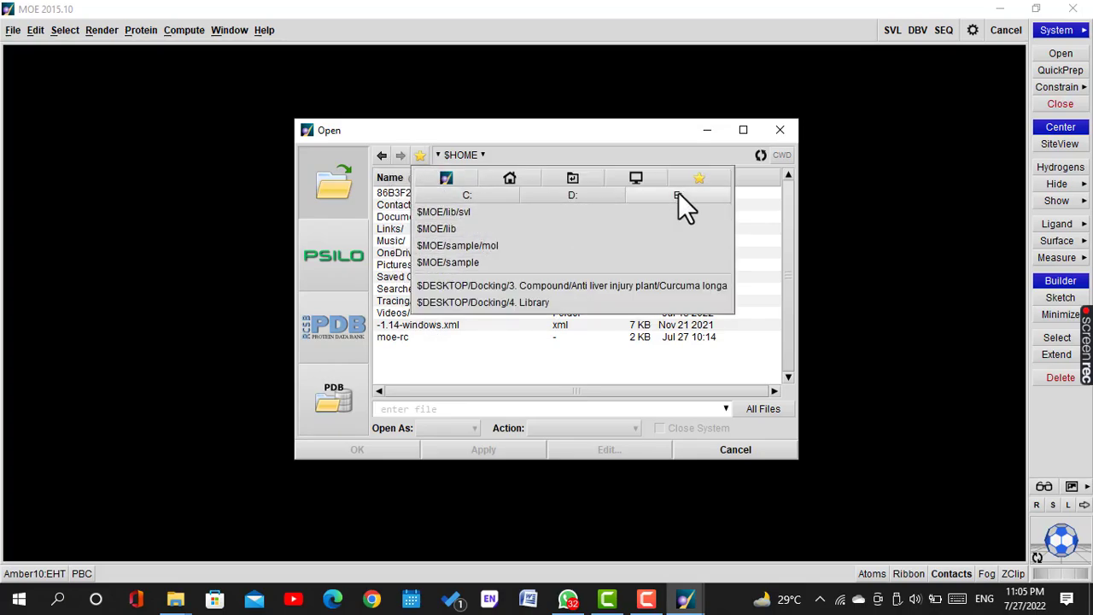
left_click(631, 177)
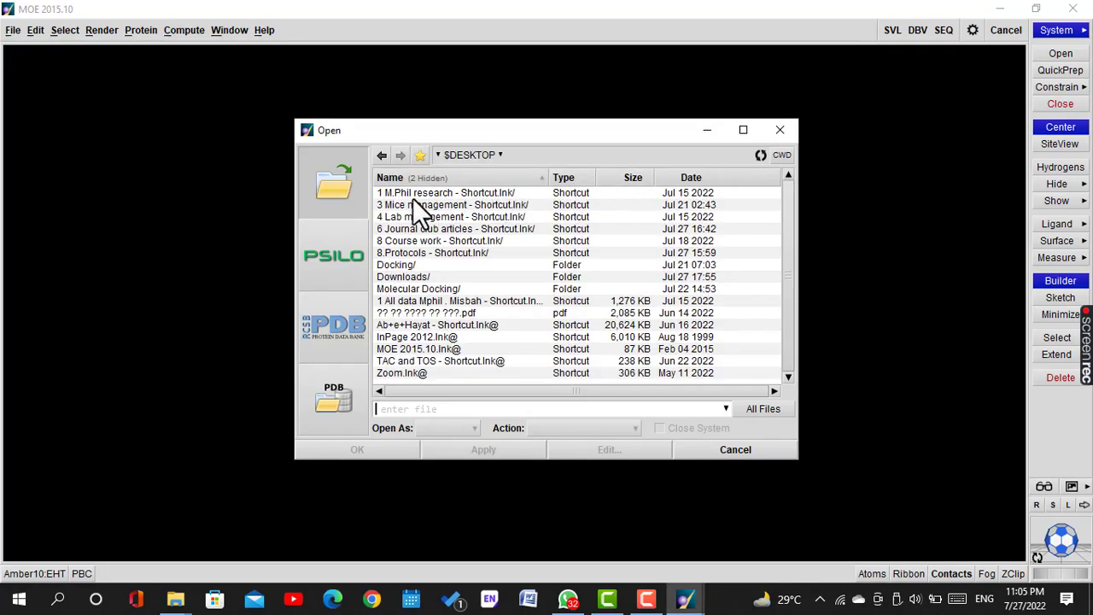
double_click(397, 264)
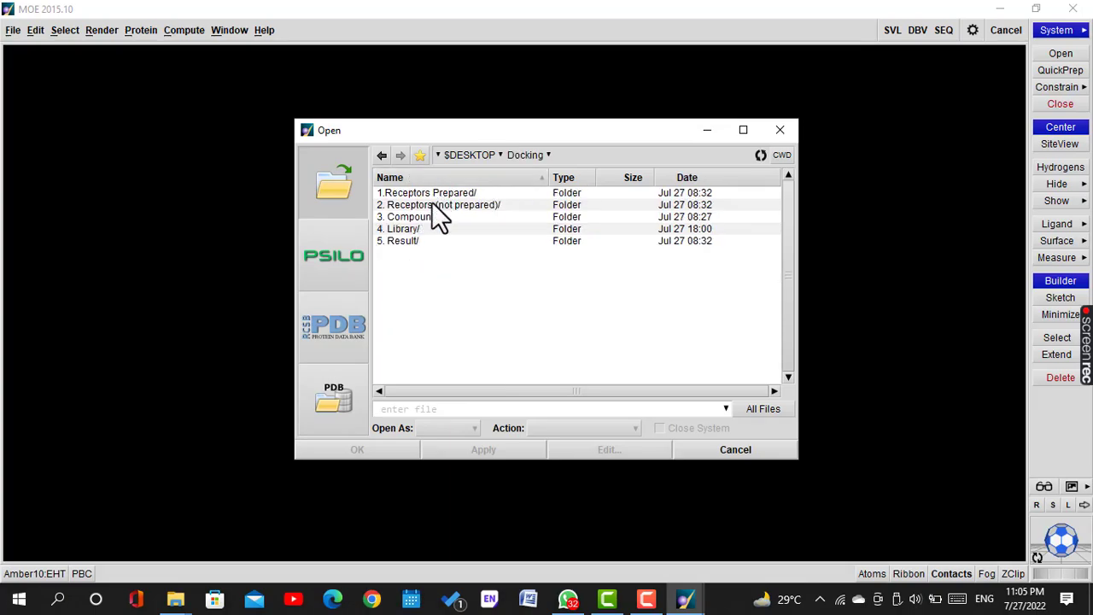
double_click(432, 205)
left_click(396, 192)
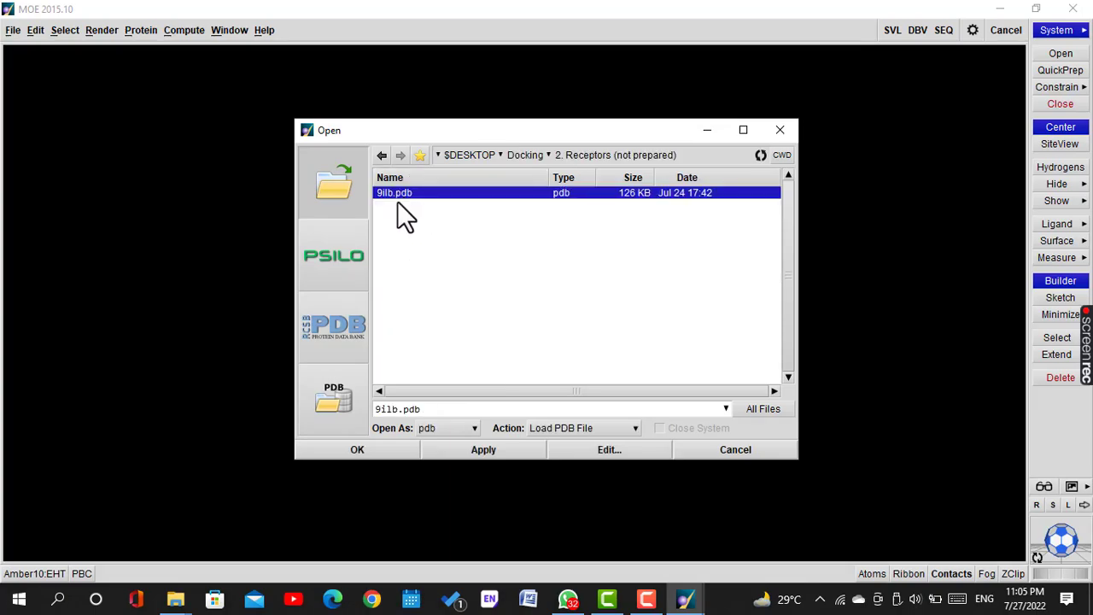
left_click(476, 446)
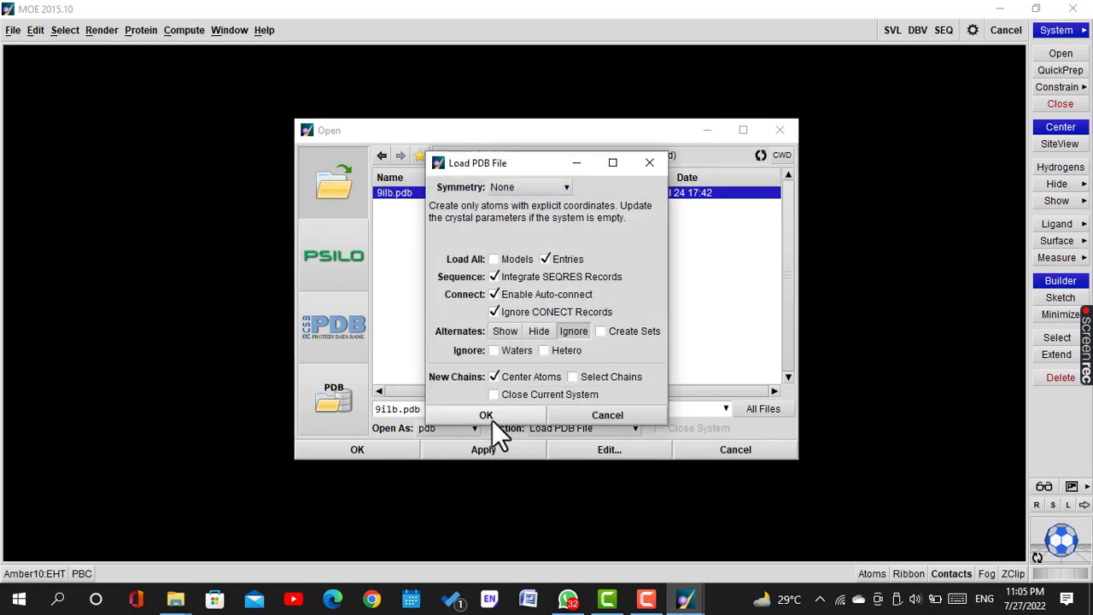
left_click(488, 411)
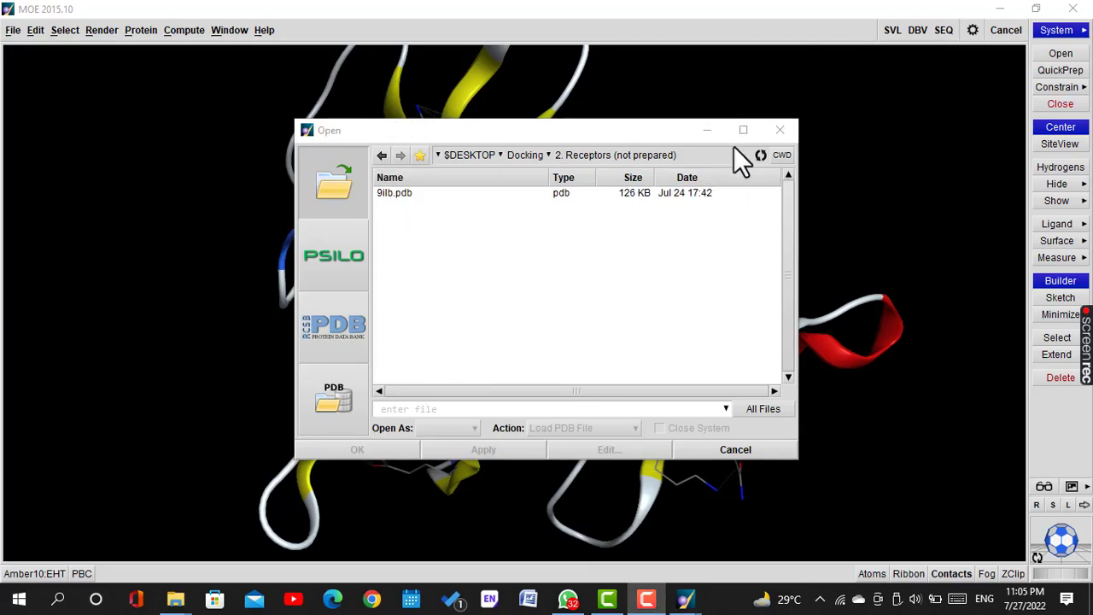
Step: Select all solvent atoms in the 9ILB structure and delete them
left_click(695, 132)
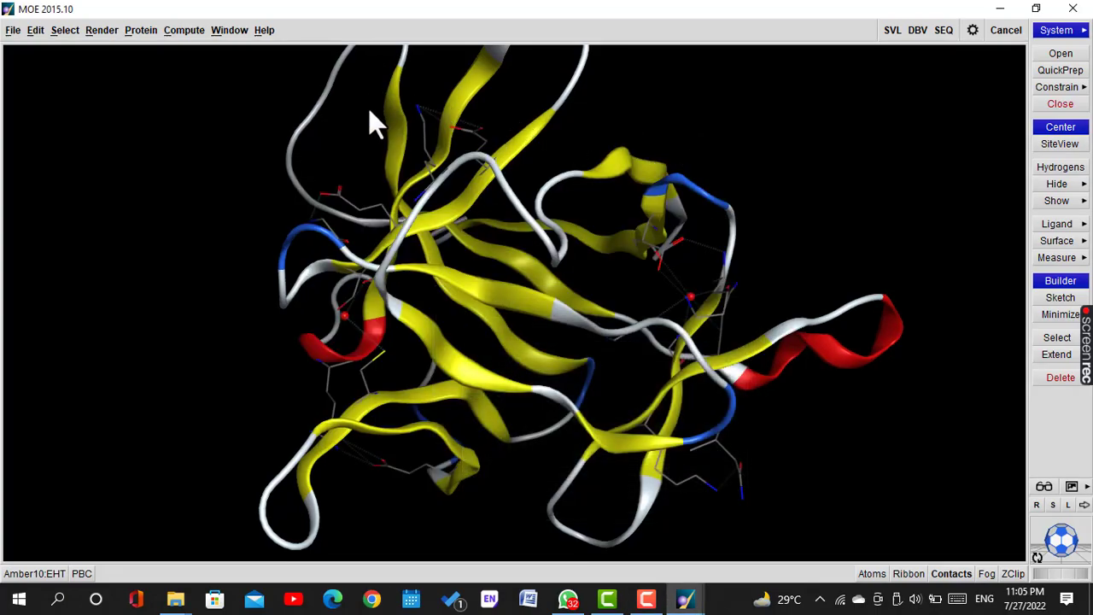
scroll(380, 136, "down", 2)
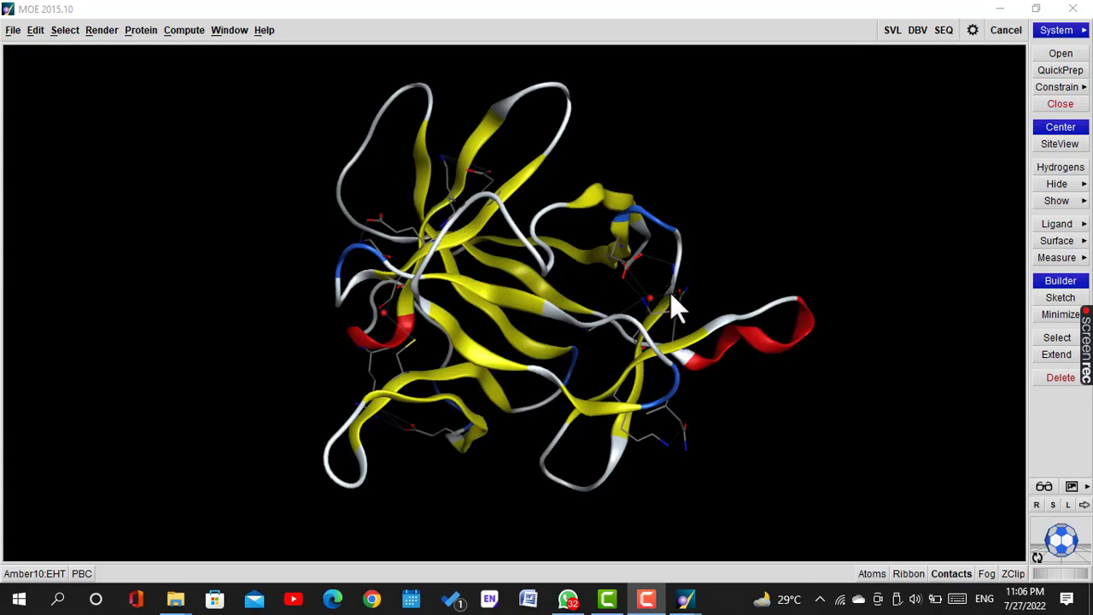
left_click(1065, 338)
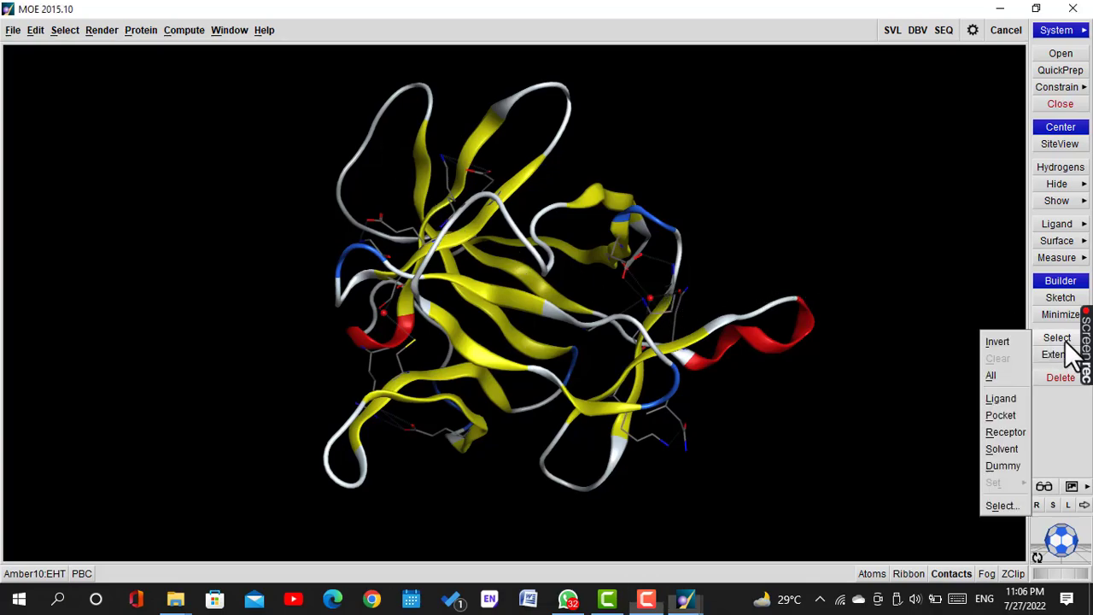
left_click(1004, 398)
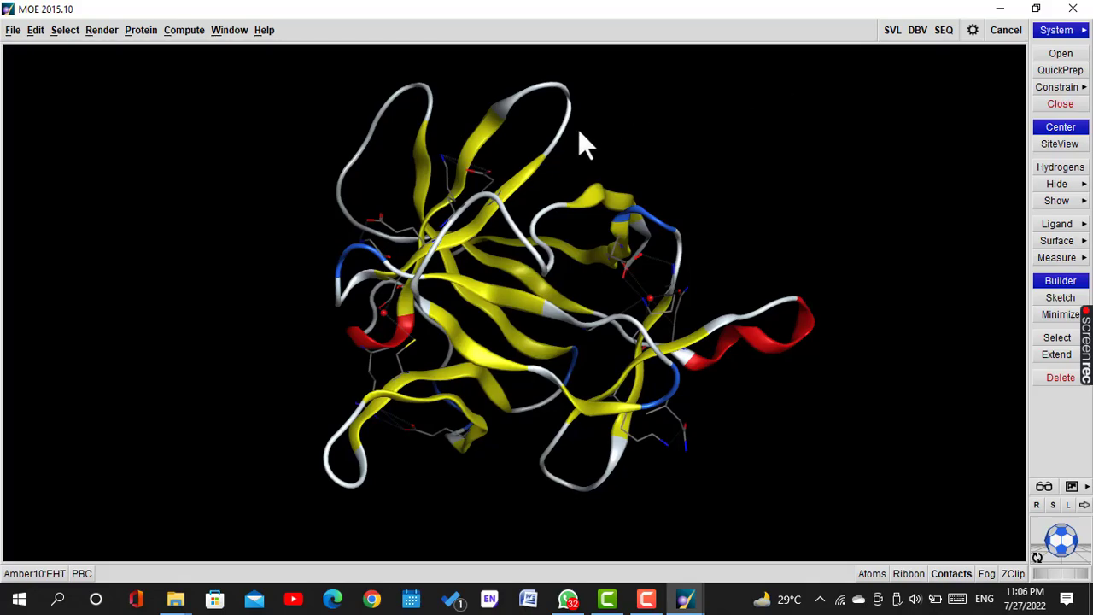
key("alt+Tab")
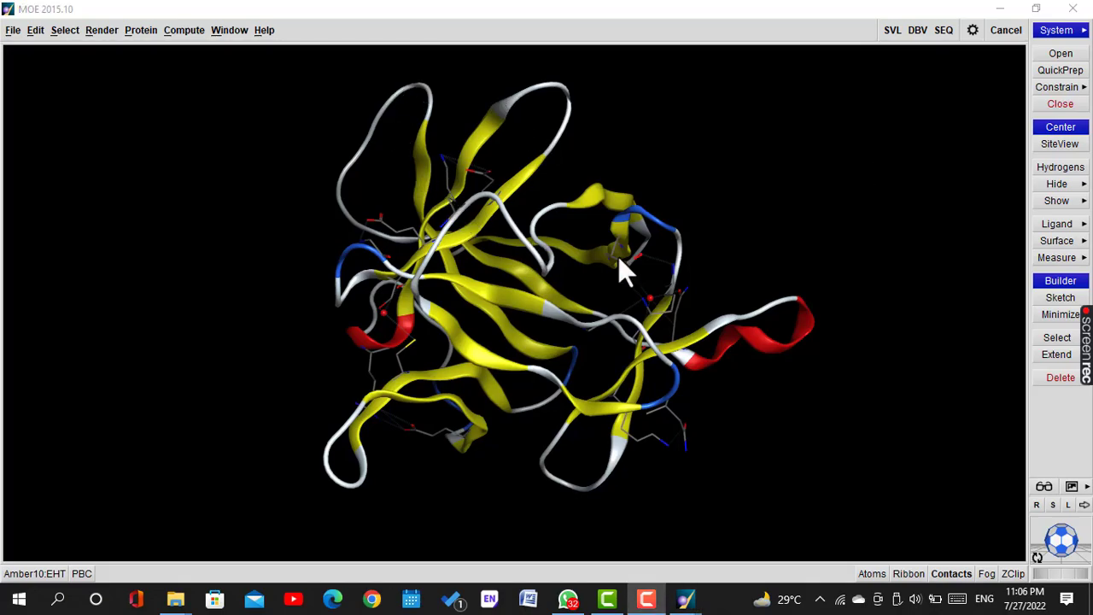
left_click(1039, 338)
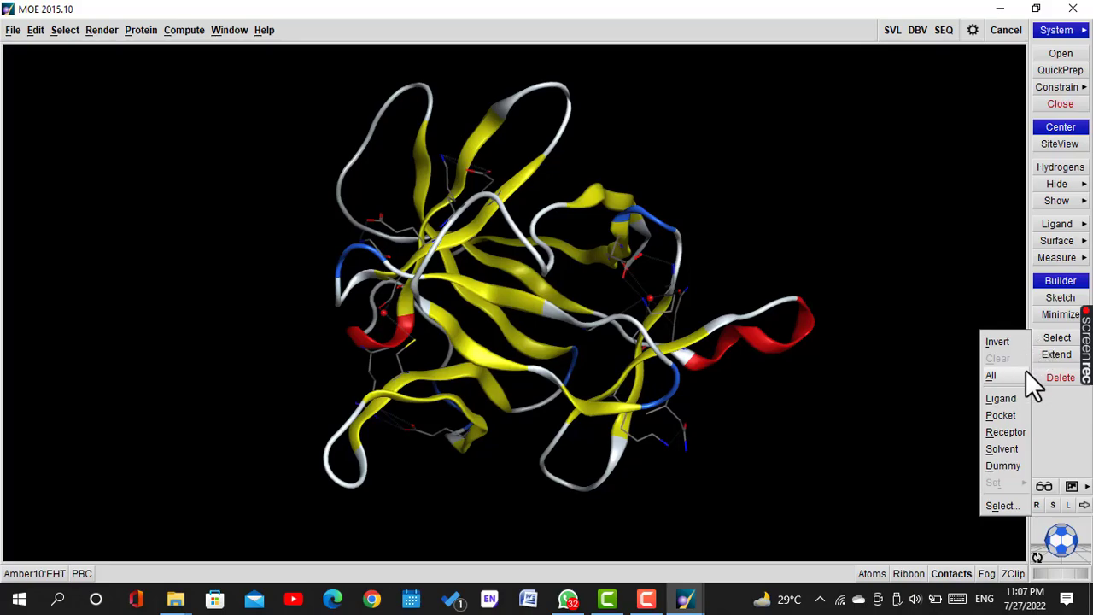
left_click(999, 447)
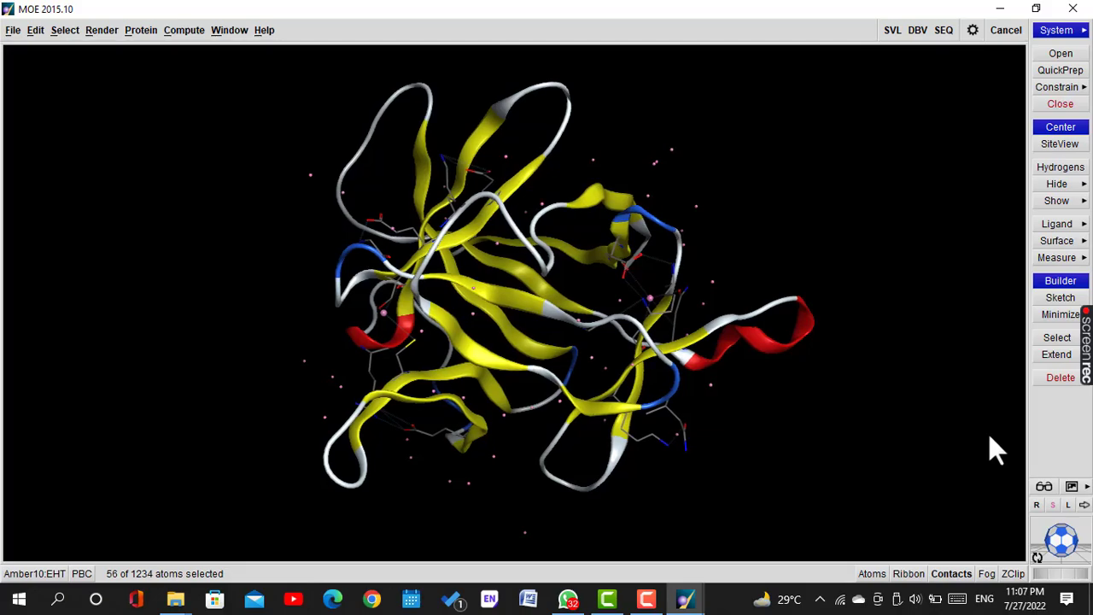
left_click(1037, 378)
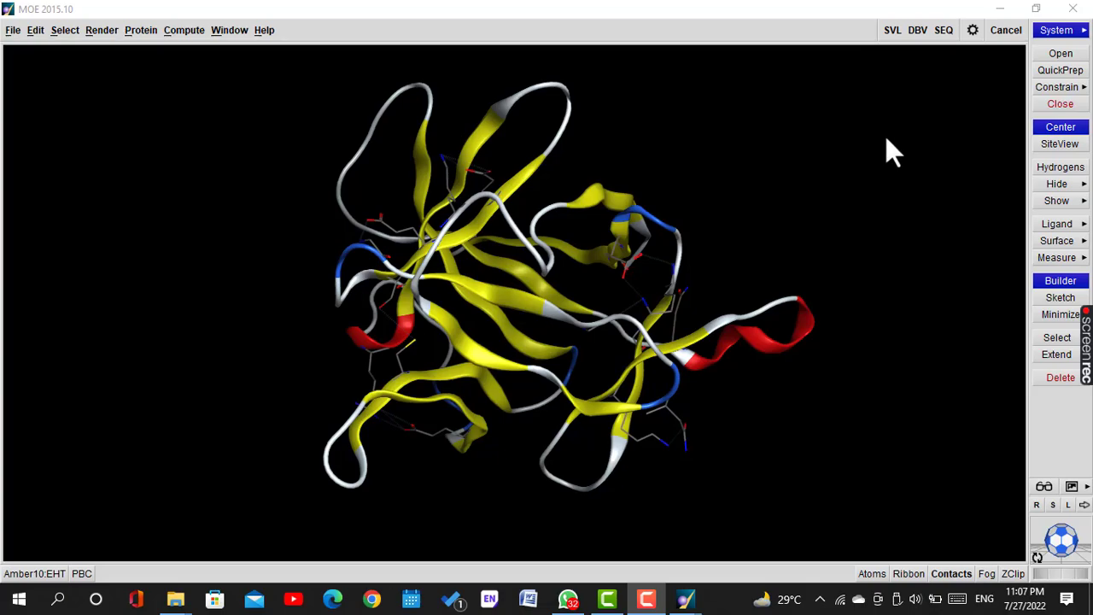
Step: Check the 9ILB chain in the Sequence Editor, then close it
left_click(941, 30)
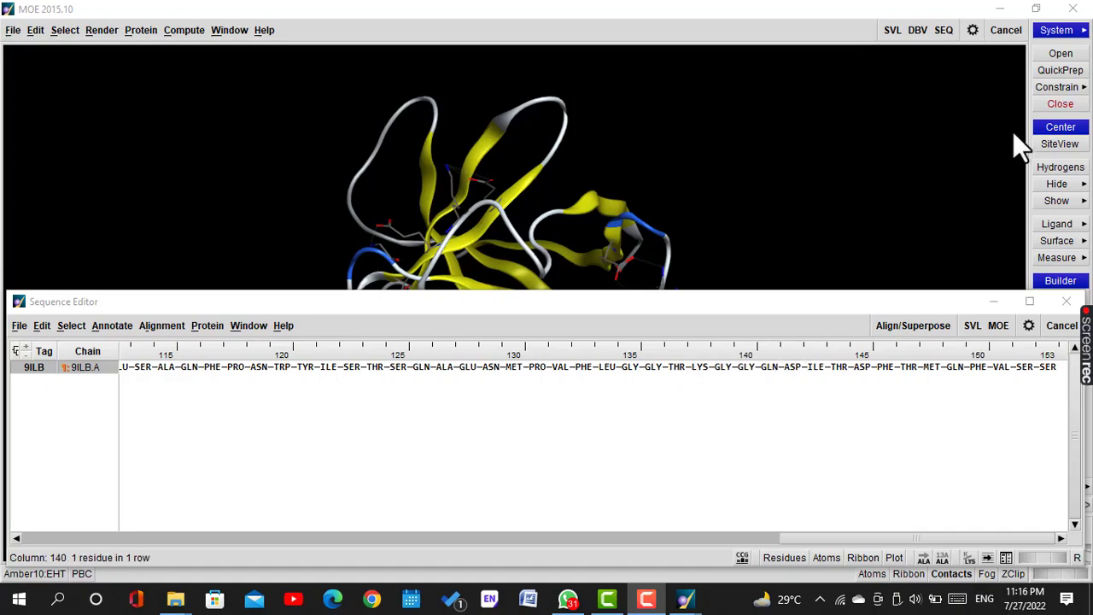
left_click(992, 302)
left_click(184, 29)
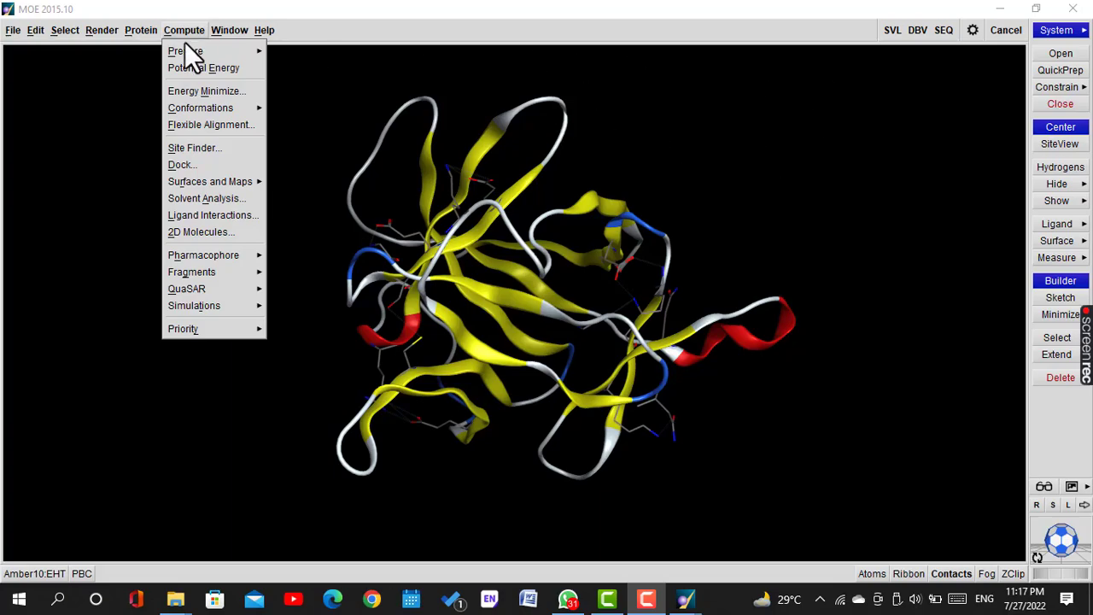
Step: Run Protonate 3D on all atoms at 300 K and pH 7
mouse_move(187, 49)
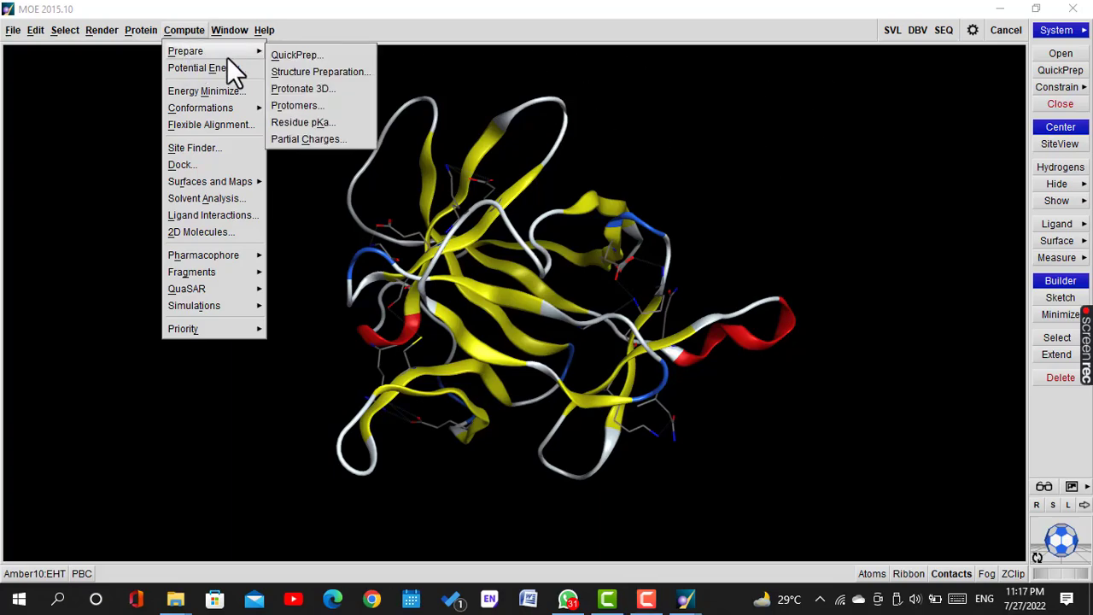
left_click(297, 87)
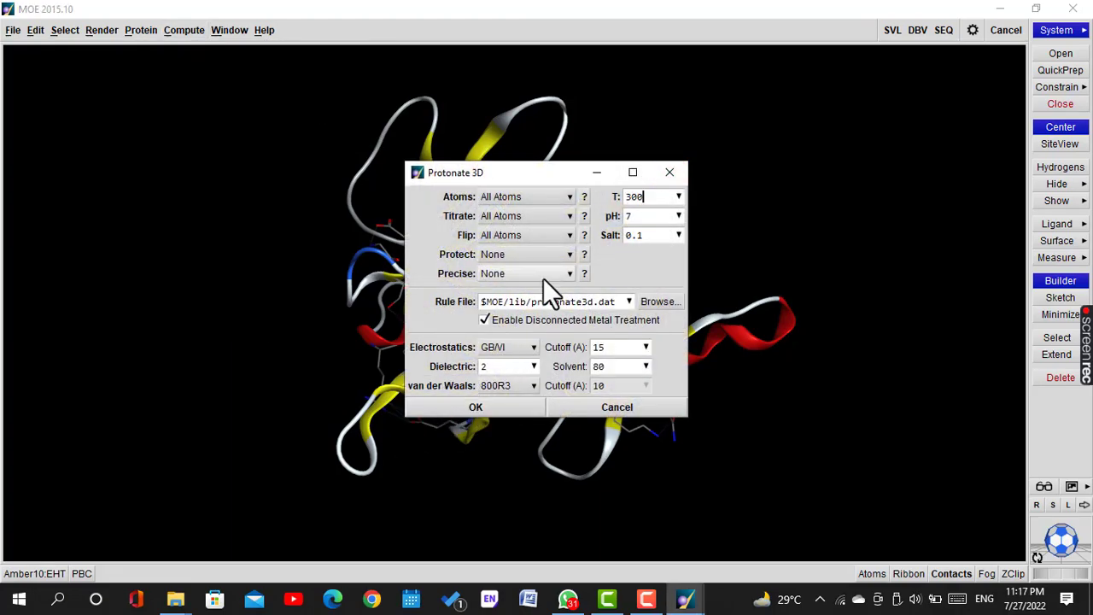
left_click(465, 405)
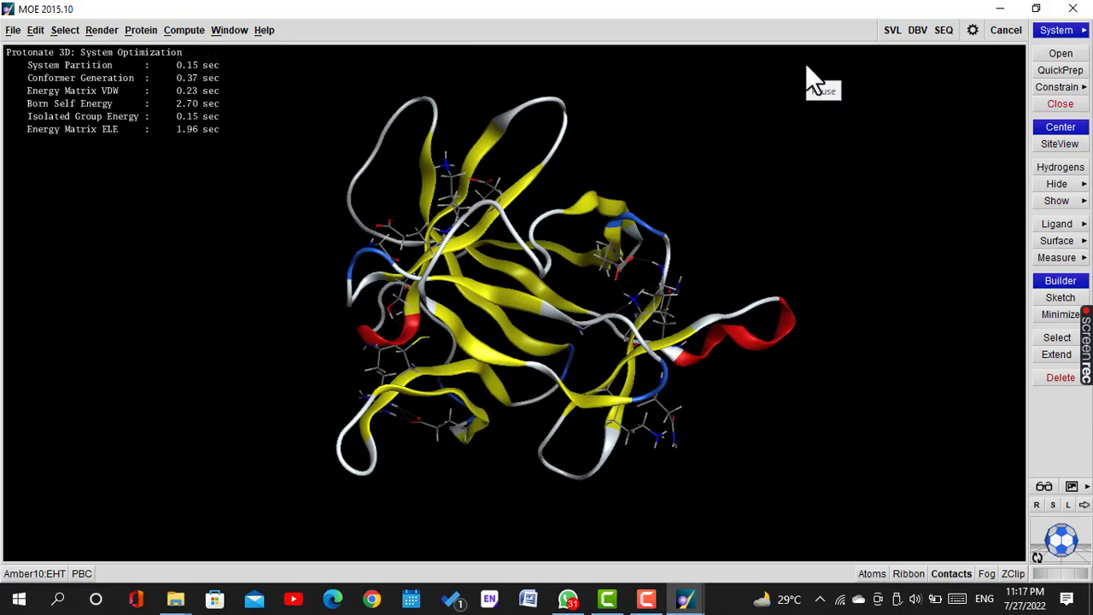
Step: Energy-minimize the receptor with Amber10:EHT, tightening the gradient from 0.1 to 0.05
left_click(171, 34)
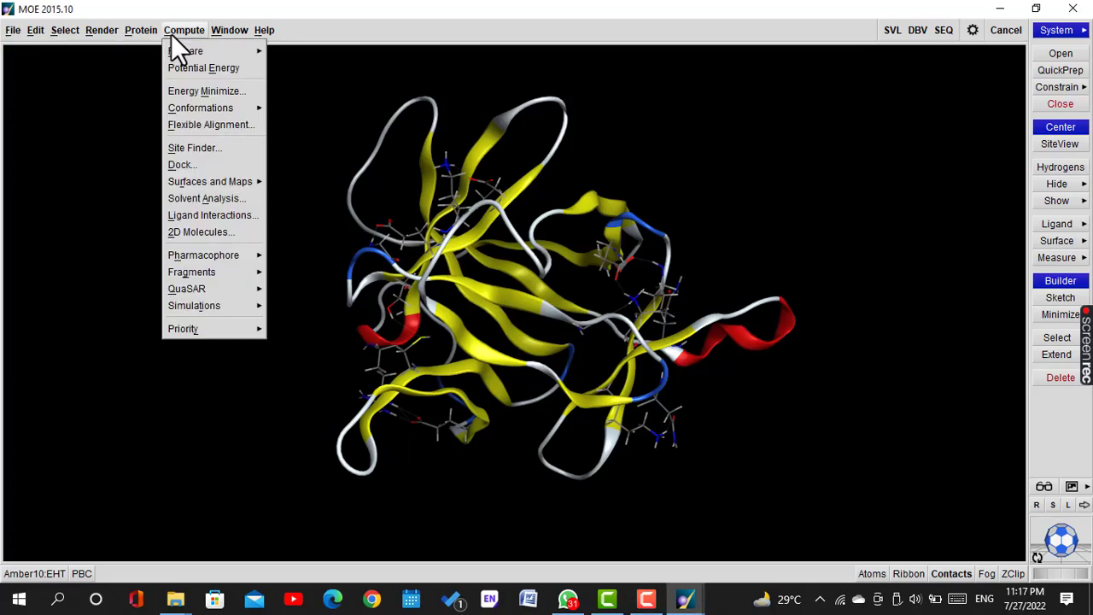
left_click(176, 92)
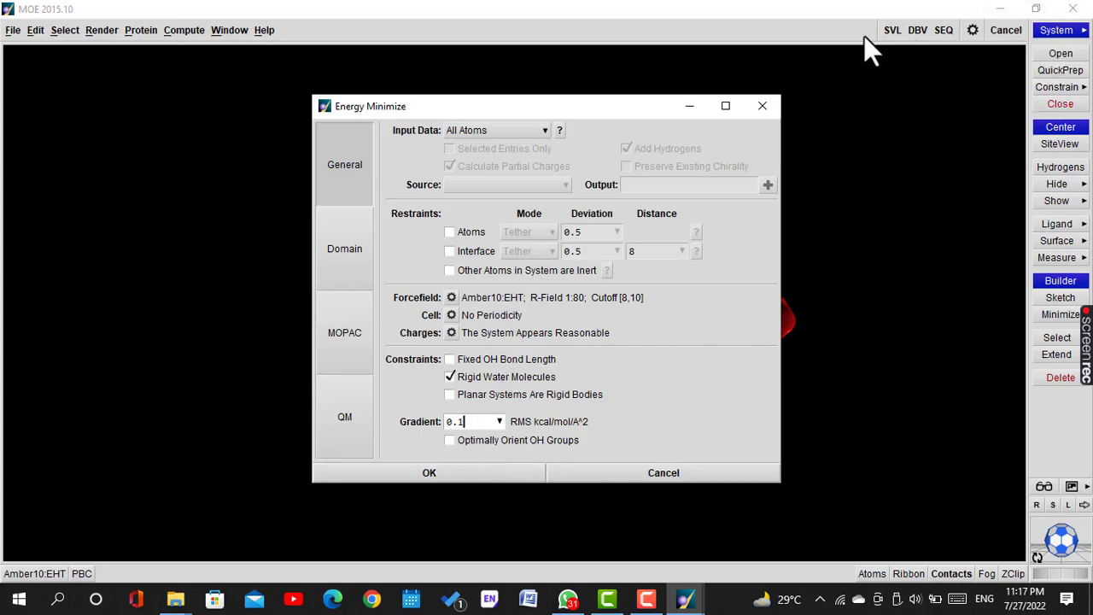
left_click(484, 422)
left_click(429, 475)
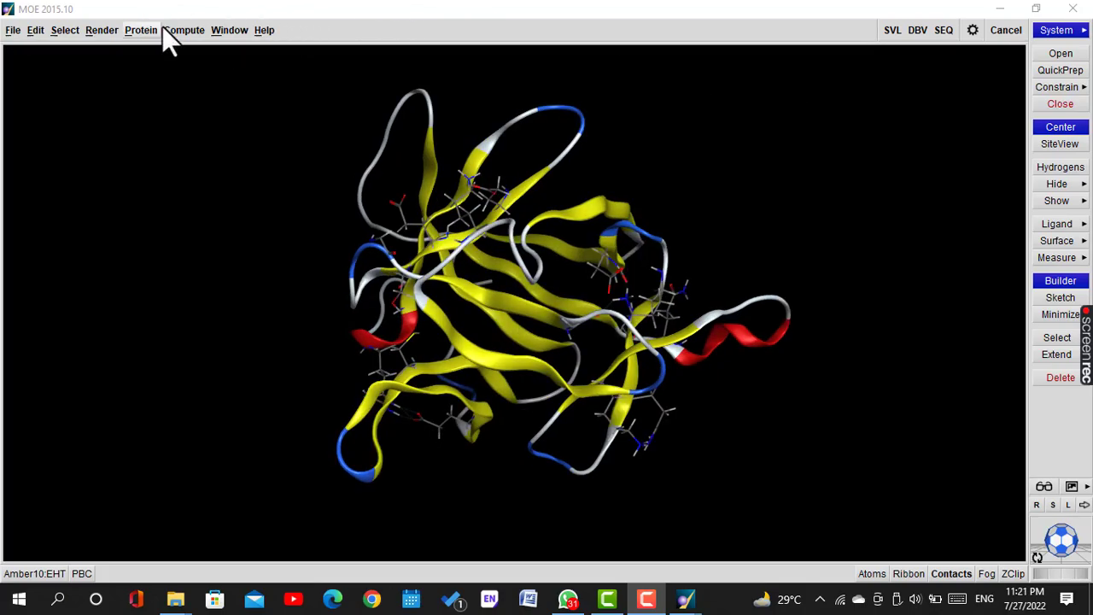
Step: Run Site Finder on the 9ILB receptor to locate its 8 candidate binding sites
left_click(181, 33)
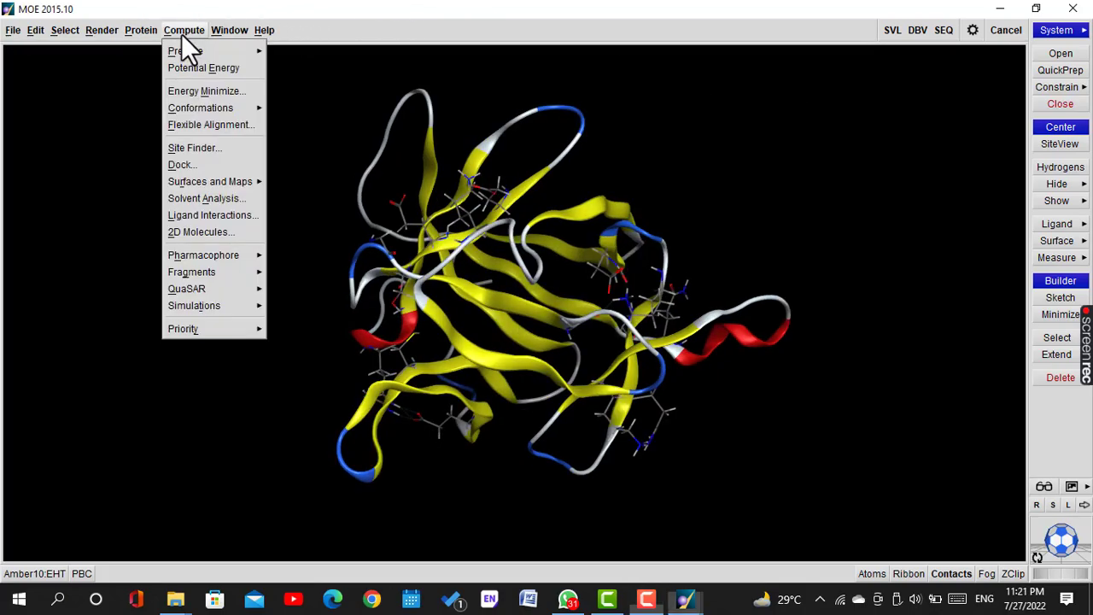
left_click(191, 147)
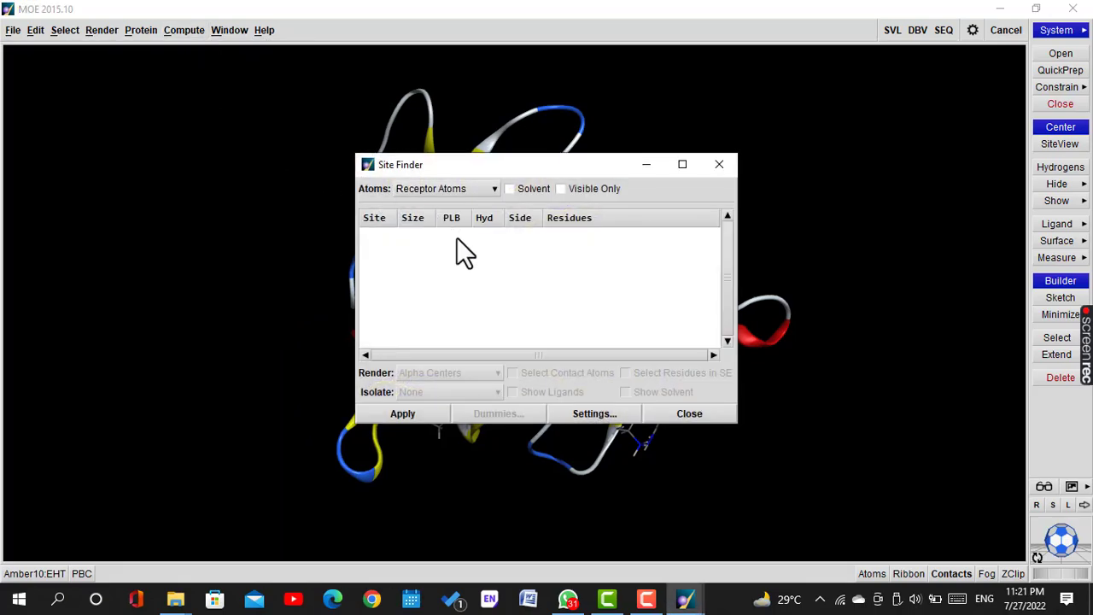
left_click(403, 415)
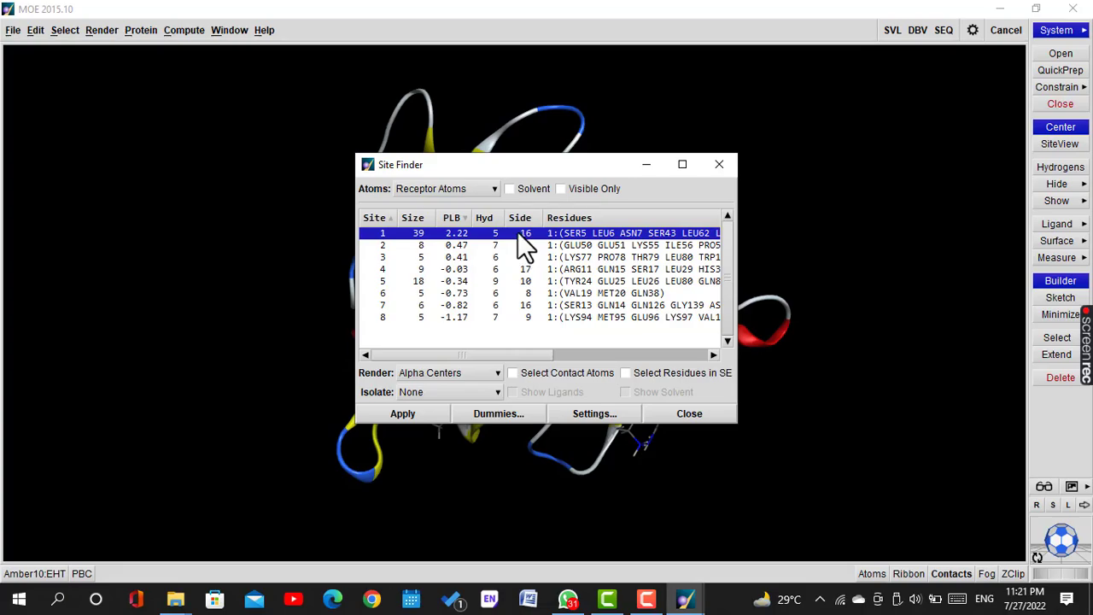
Step: Hide site centre markers, create dummy atoms at site 1's alpha sphere centres, and close Site Finder
left_click(502, 370)
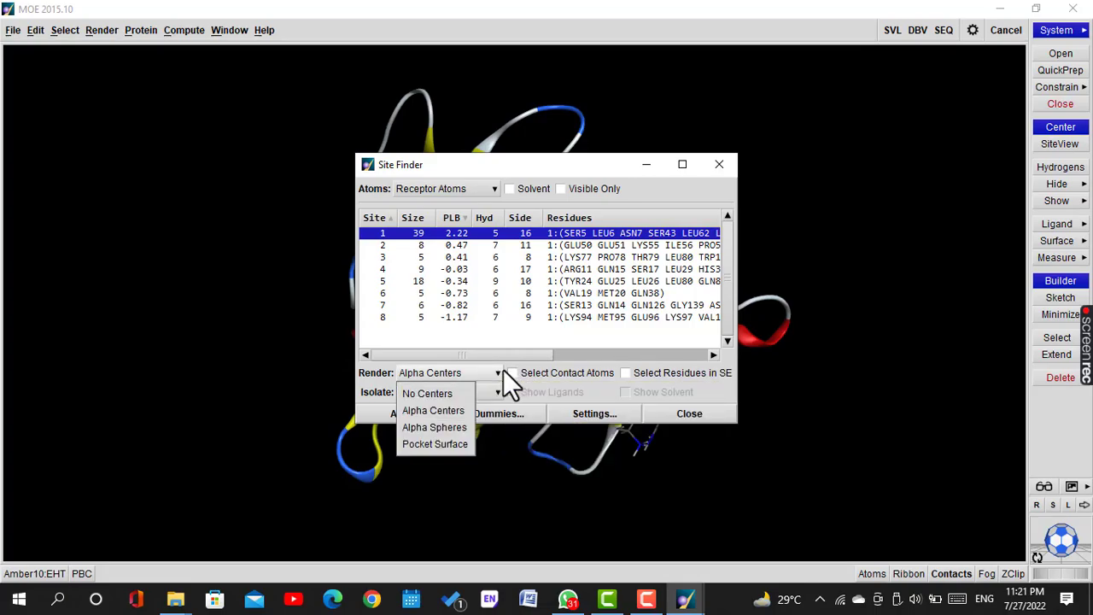
left_click(444, 392)
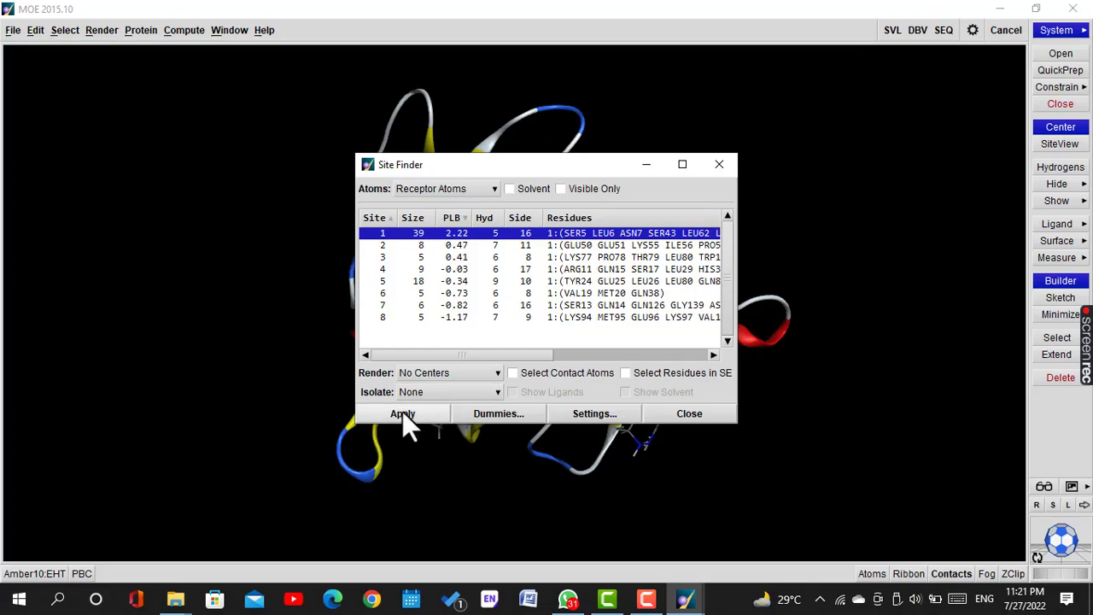
left_click(502, 413)
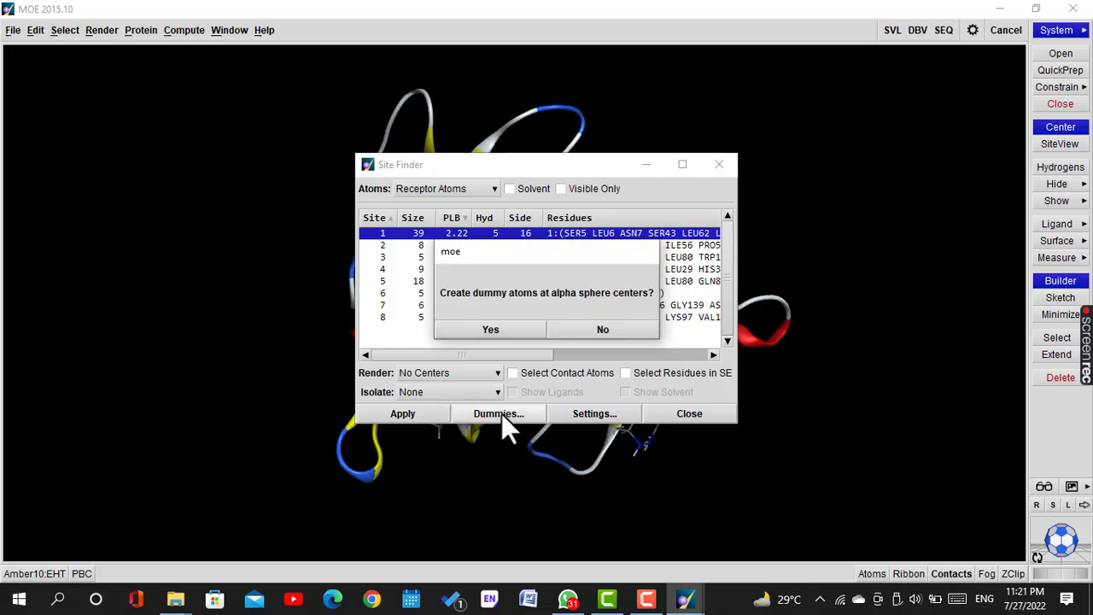
left_click(520, 329)
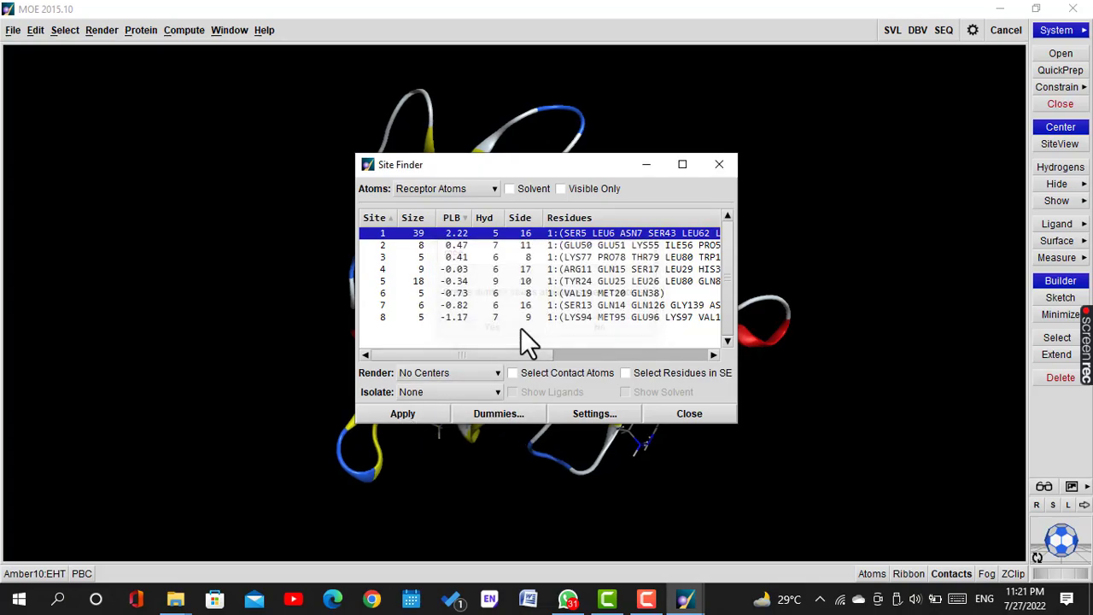
left_click(407, 413)
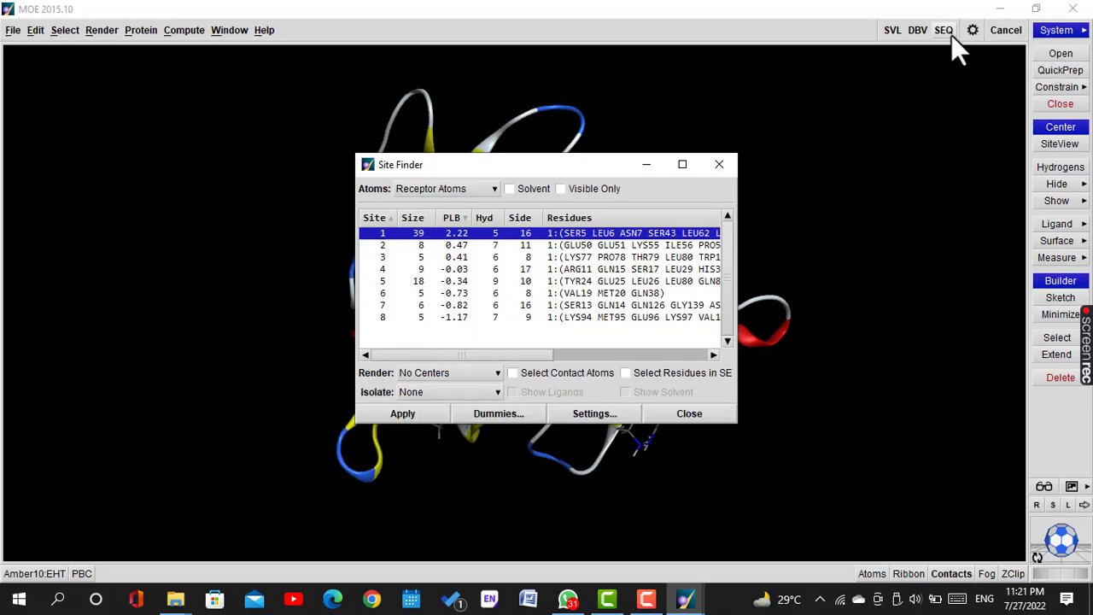
left_click(678, 412)
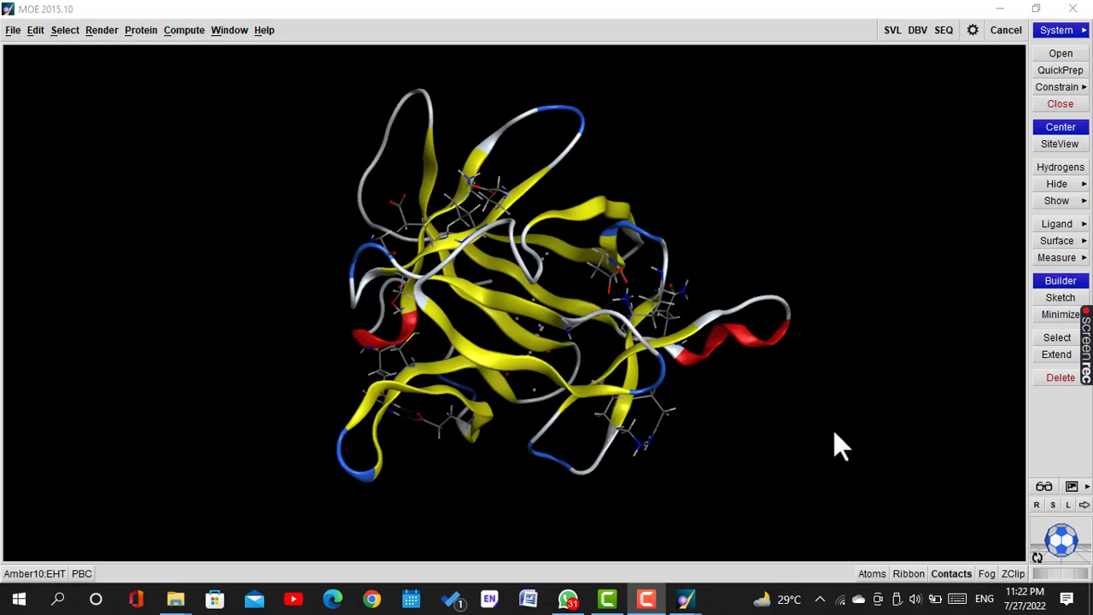
Step: Turn on anaglyph stereo and save the view as 'l1 vs 9ilb.png' in Desktop/Docking/1.Receptors Prepared
left_click(1046, 487)
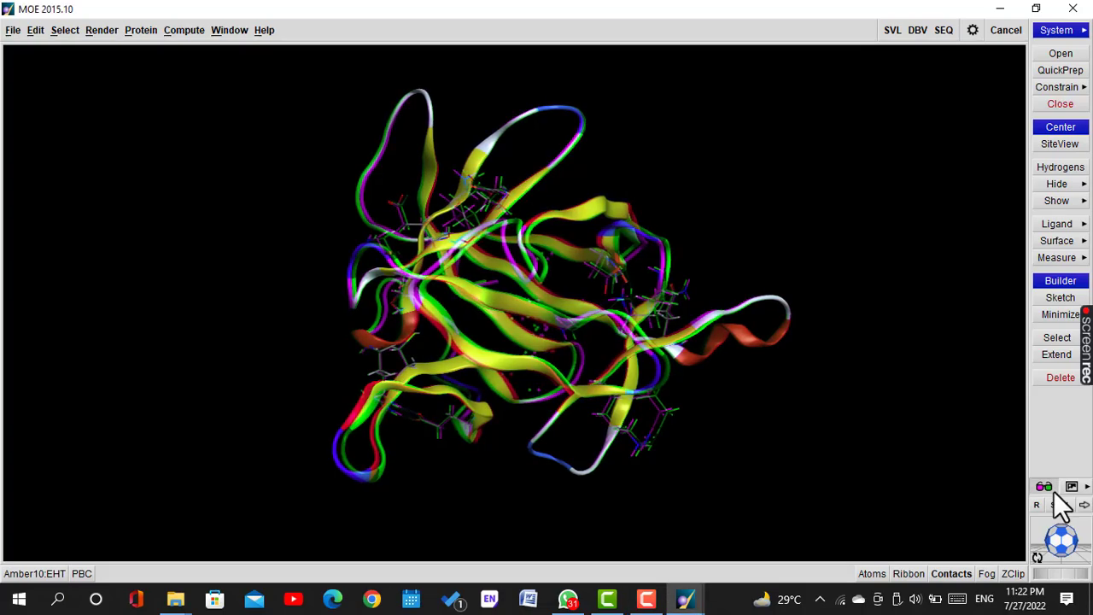
left_click(1072, 487)
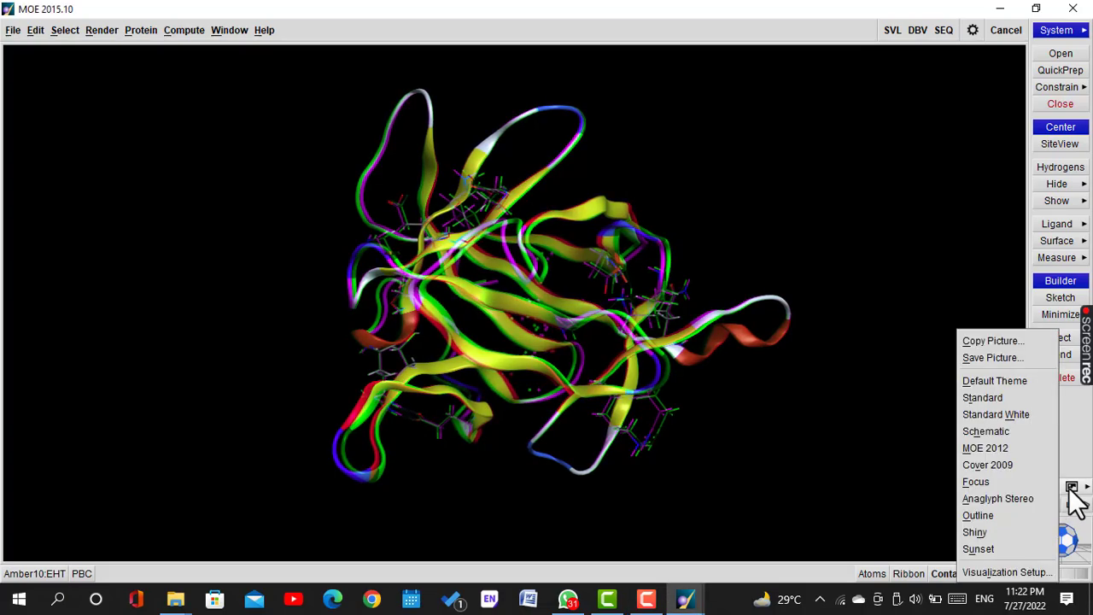
left_click(1015, 357)
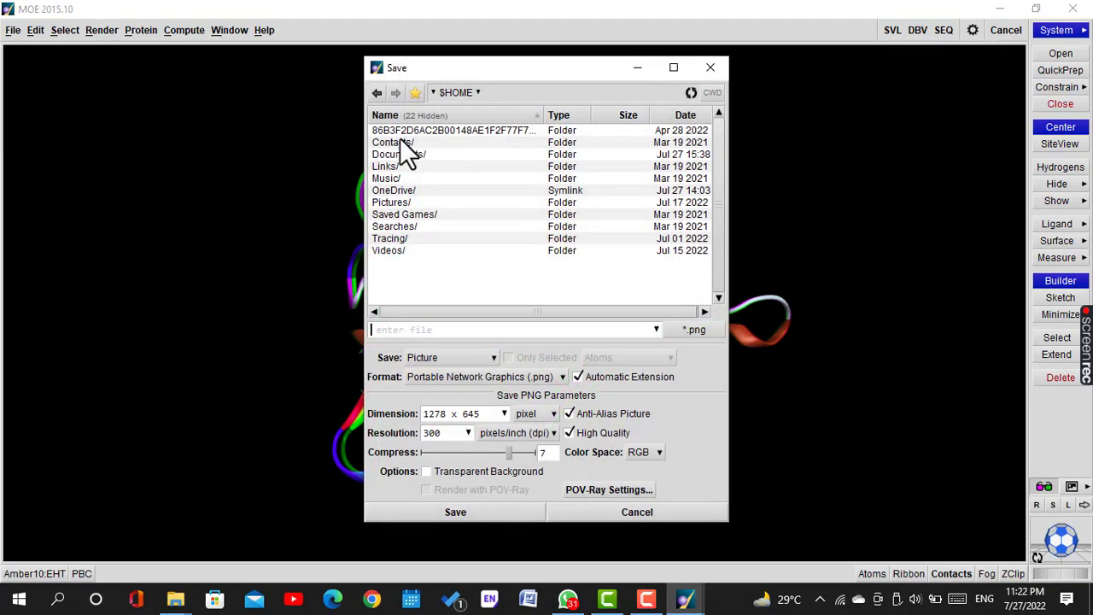
left_click(414, 92)
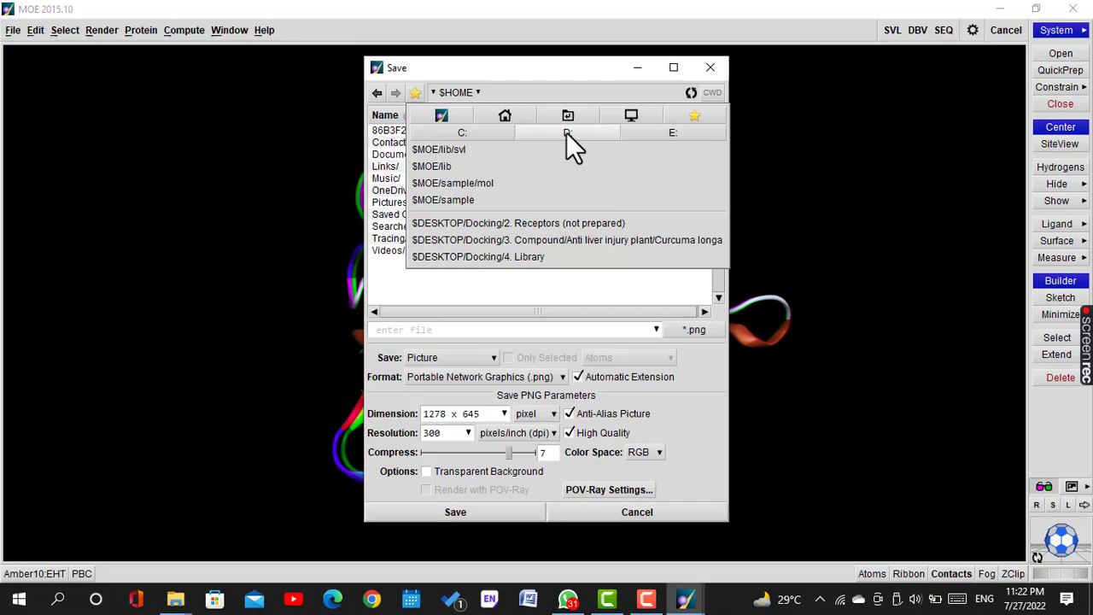
left_click(609, 119)
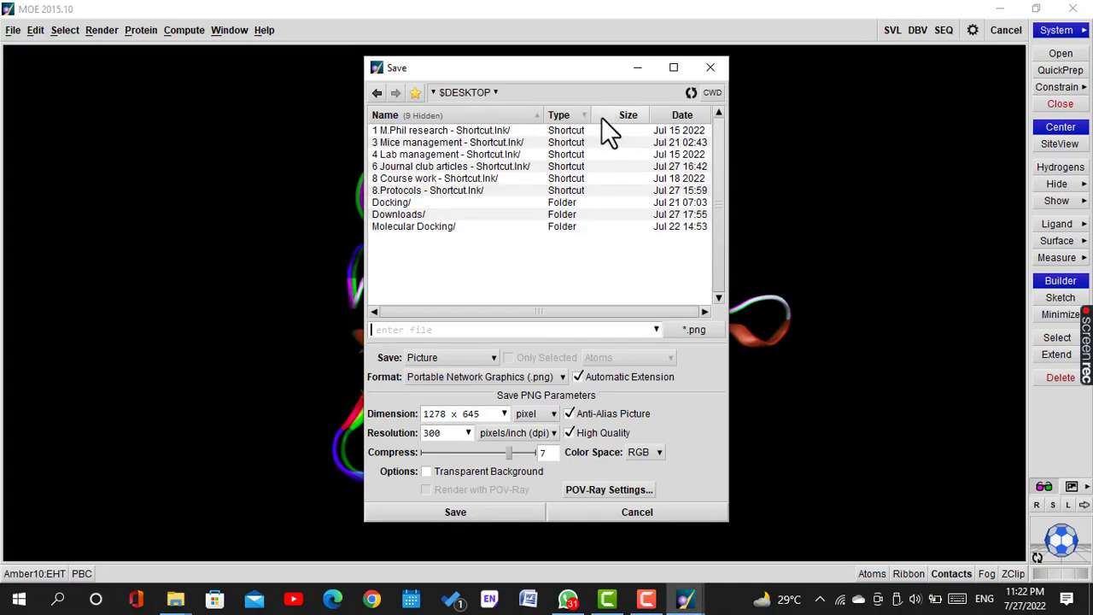
double_click(407, 200)
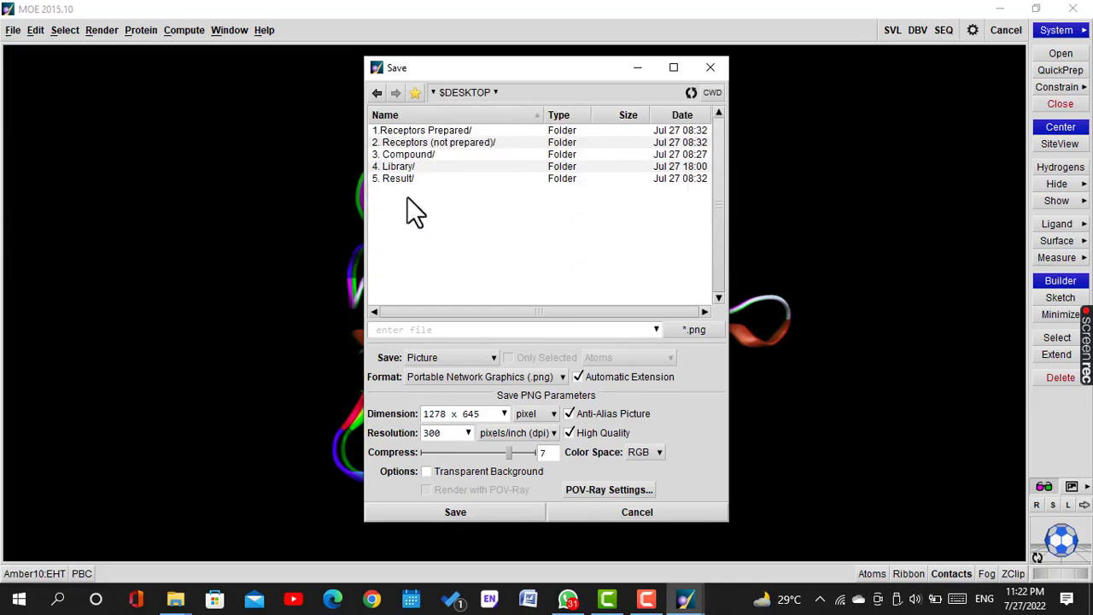
double_click(449, 130)
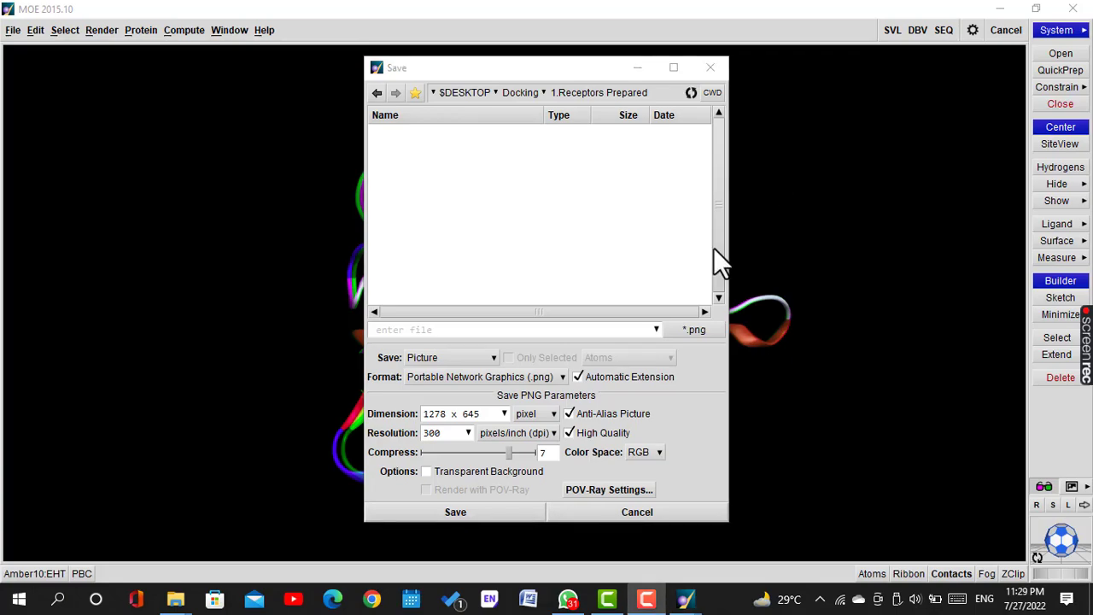
left_click(538, 334)
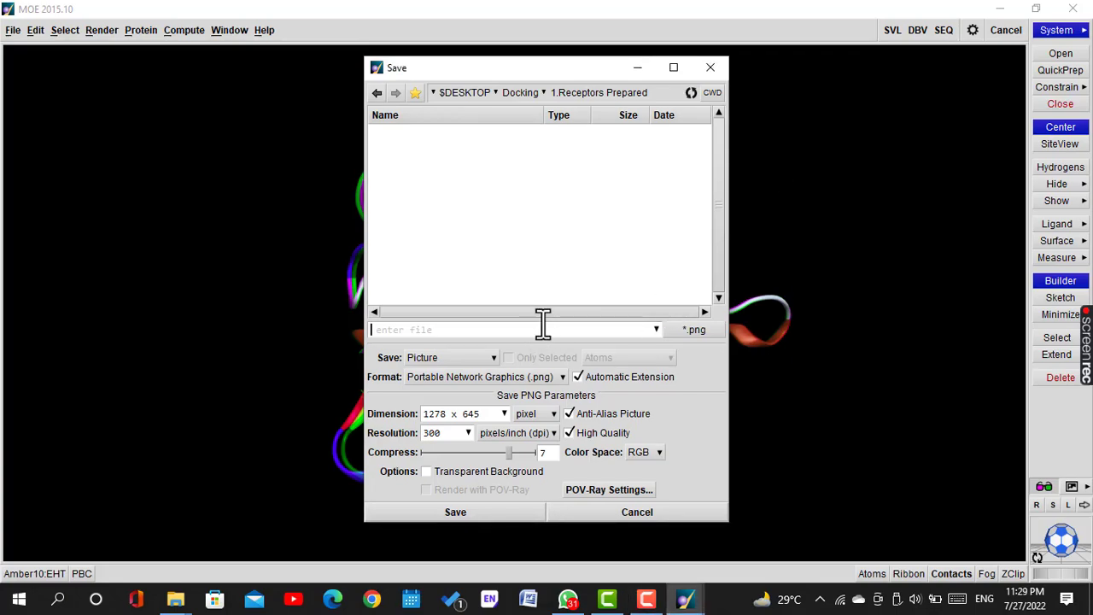
type("11 vs 9ilb.png")
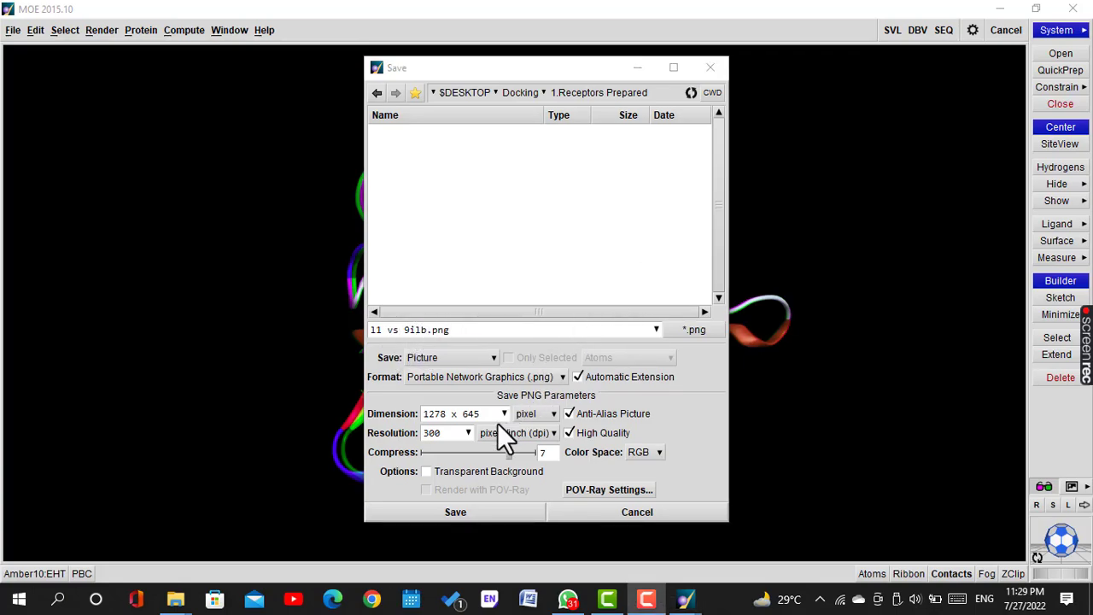
left_click(485, 509)
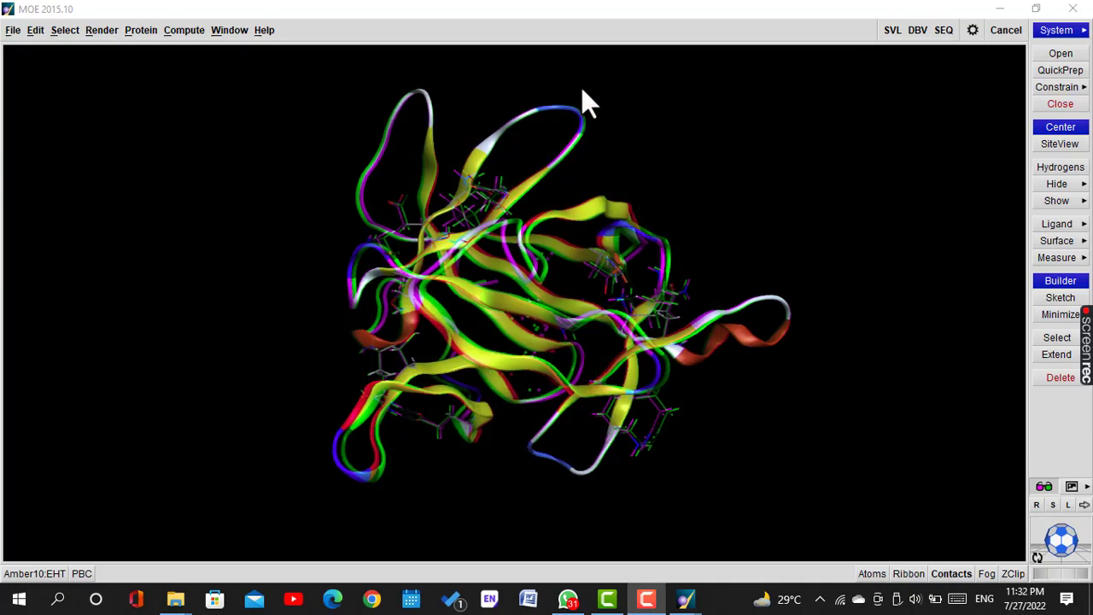
Step: Open the Dock panel and set 9ILB as the receptor
left_click(179, 28)
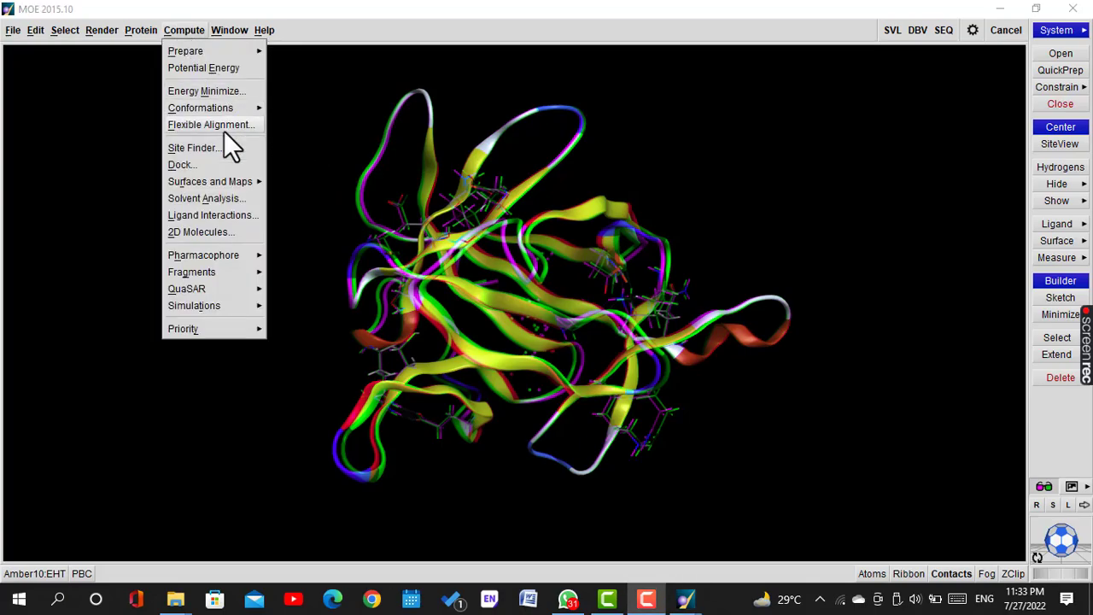
left_click(194, 163)
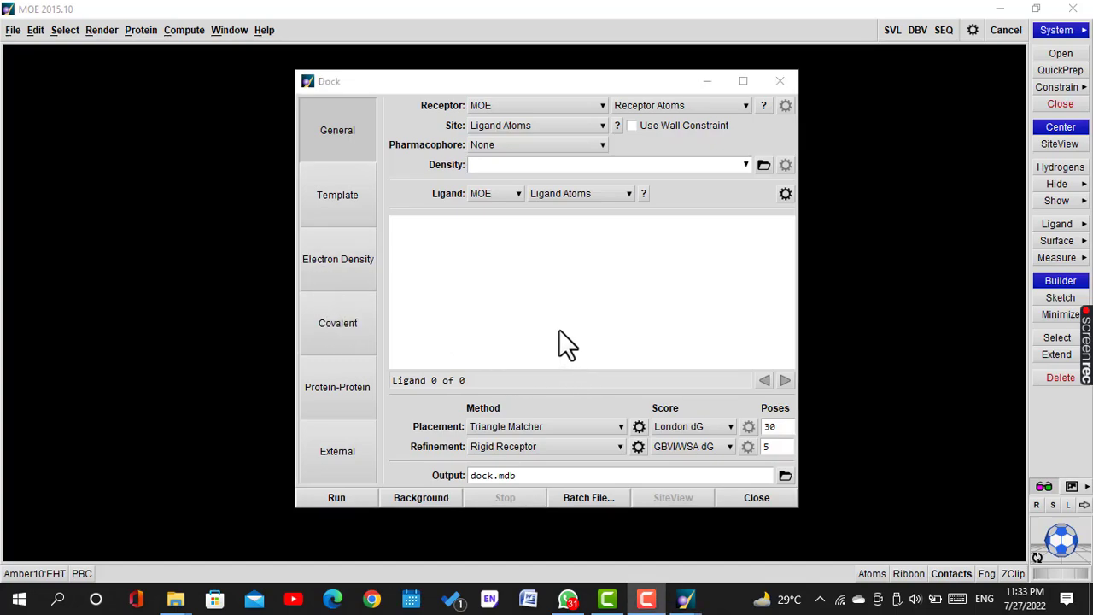
left_click(748, 108)
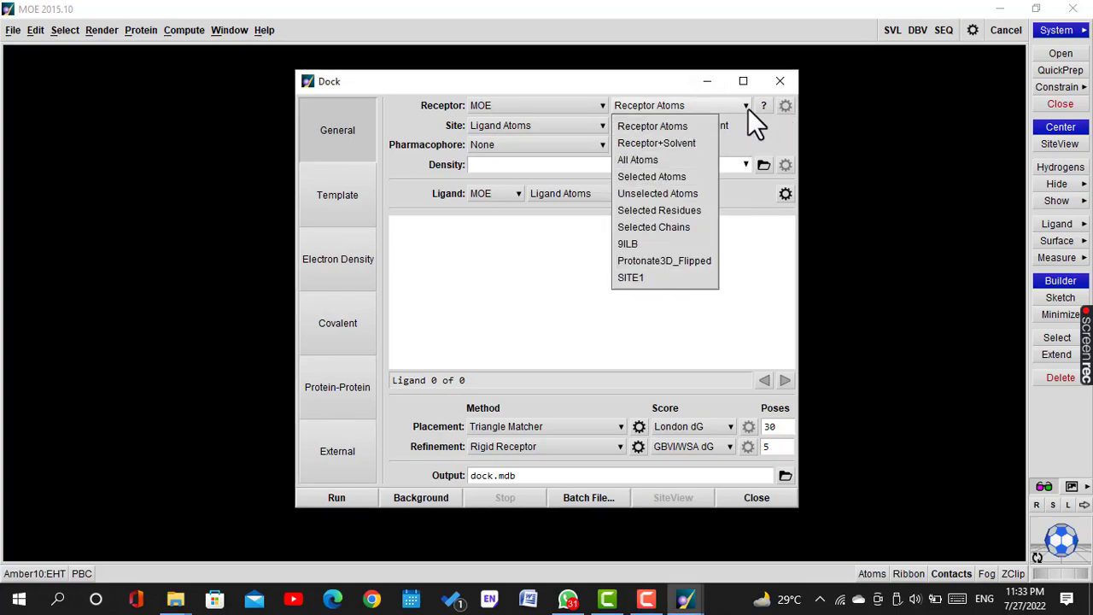
left_click(627, 244)
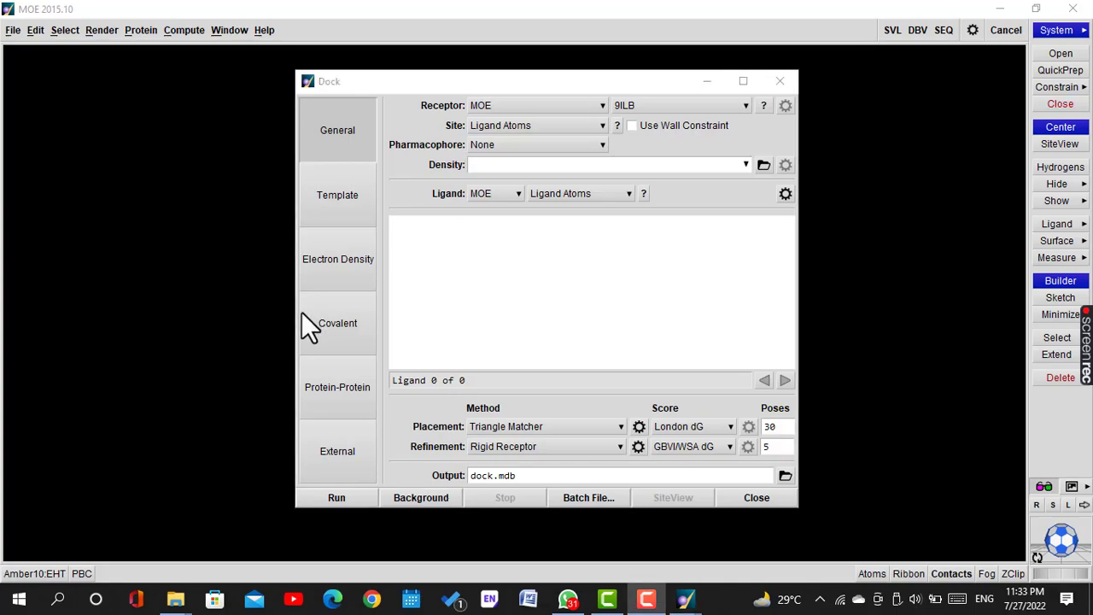
Step: Set the docking site to Dummy Atoms and the ligand source to MDB File
left_click(603, 127)
left_click(546, 145)
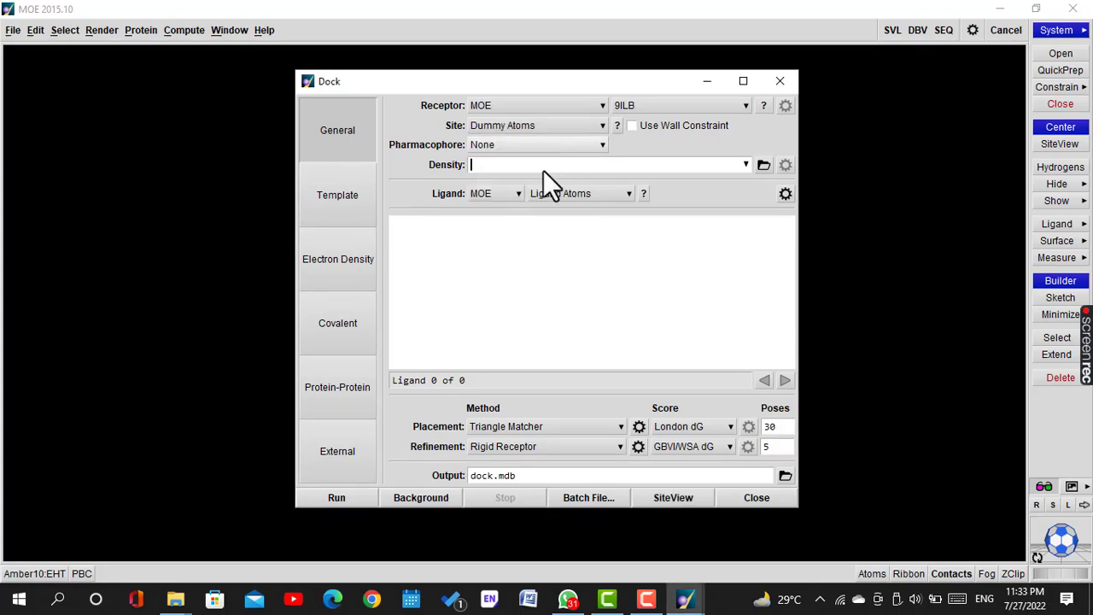
left_click(519, 193)
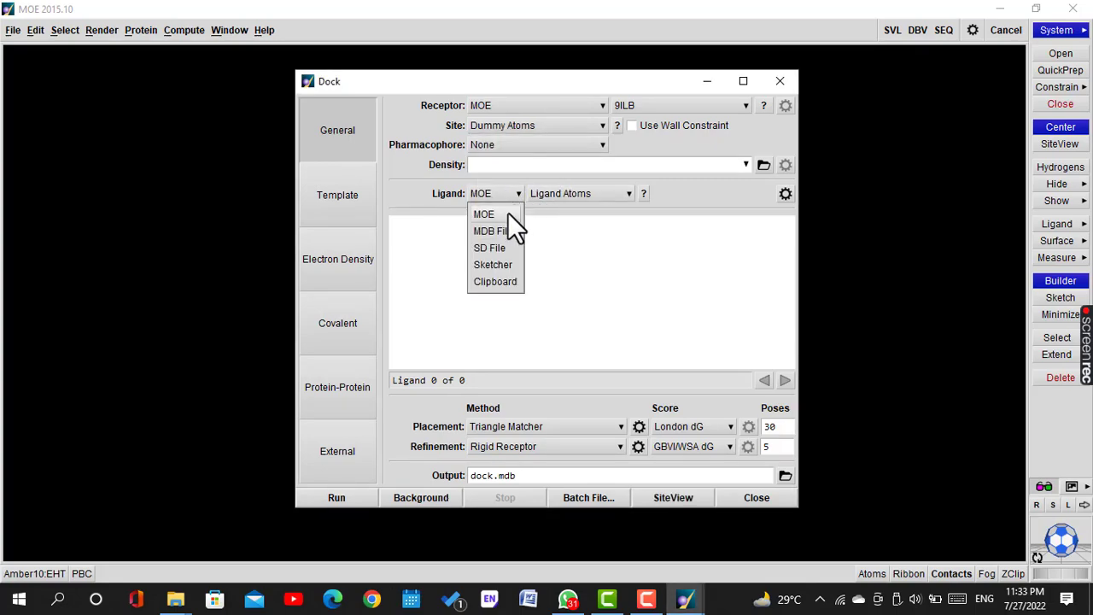
left_click(498, 230)
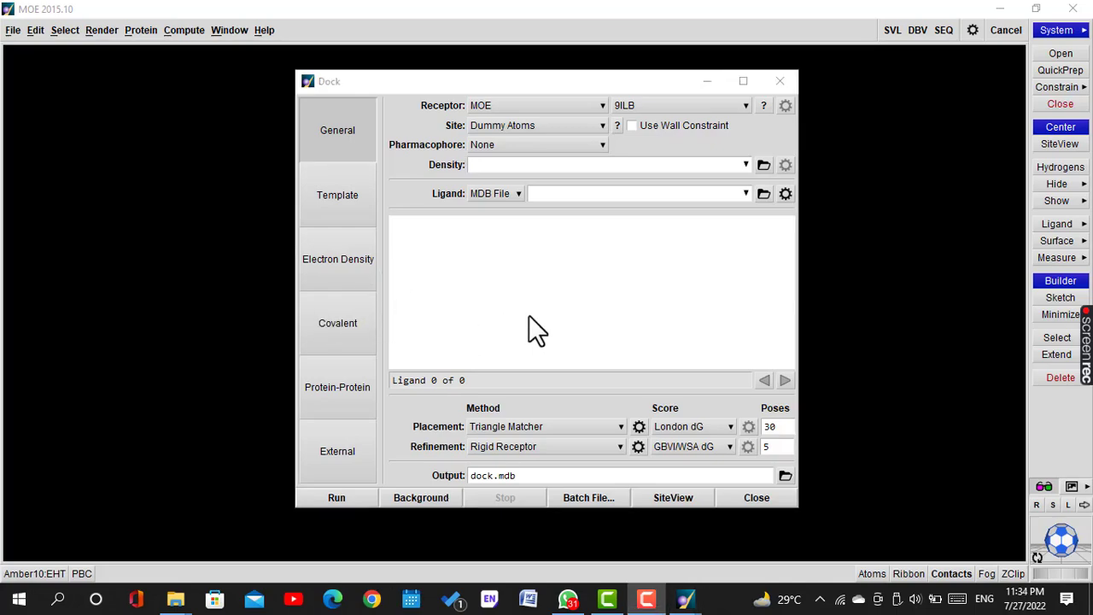
left_click(769, 196)
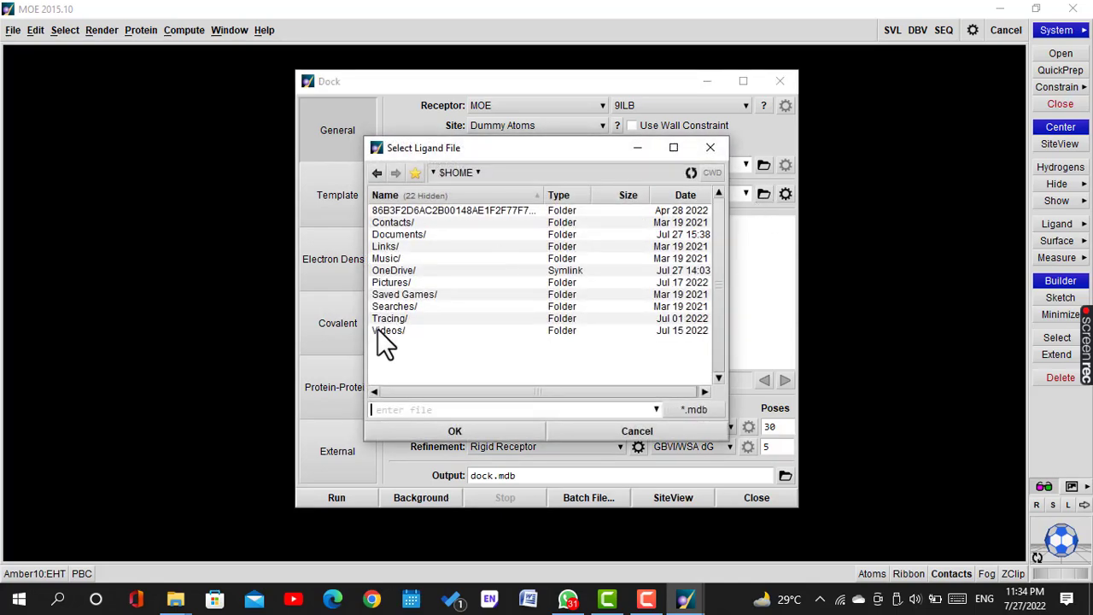
Step: Load library1.mdb from Desktop/Docking/4. Library as the Dock ligand database
left_click(416, 175)
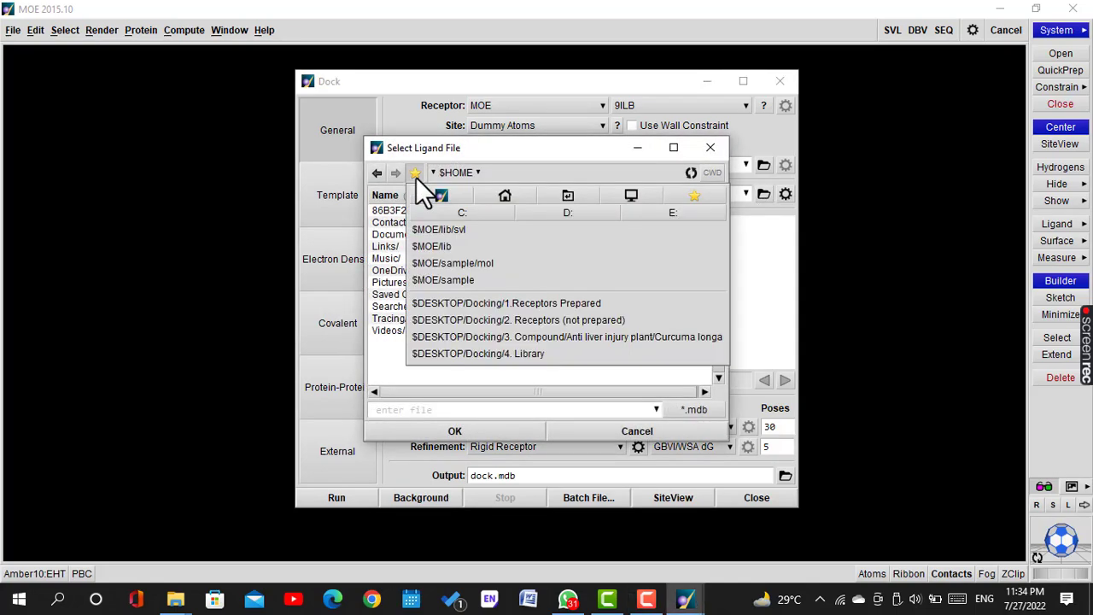
left_click(641, 198)
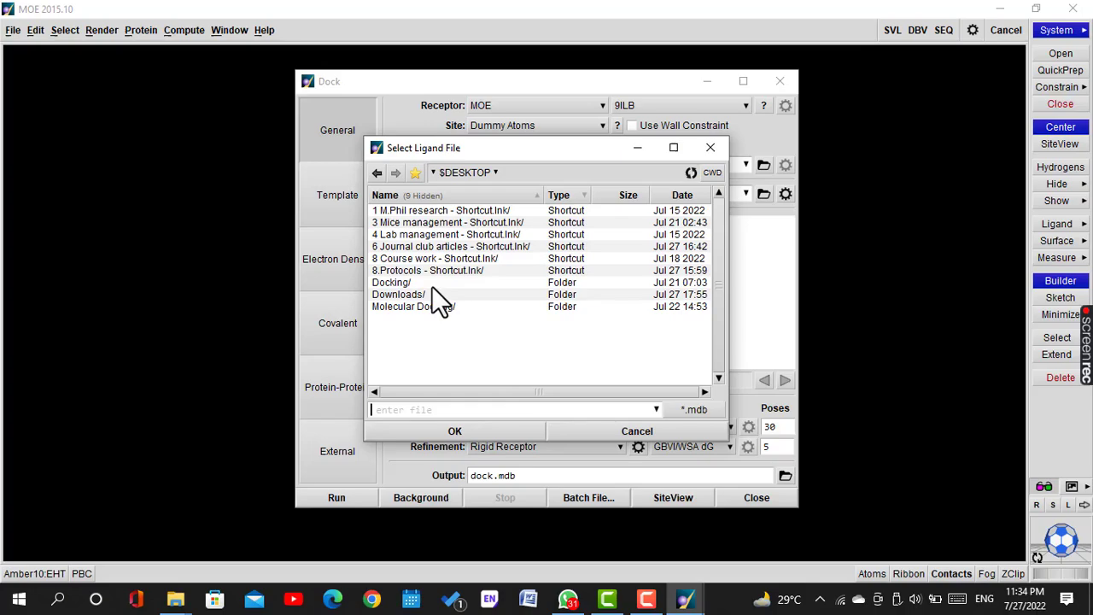
left_click(434, 282)
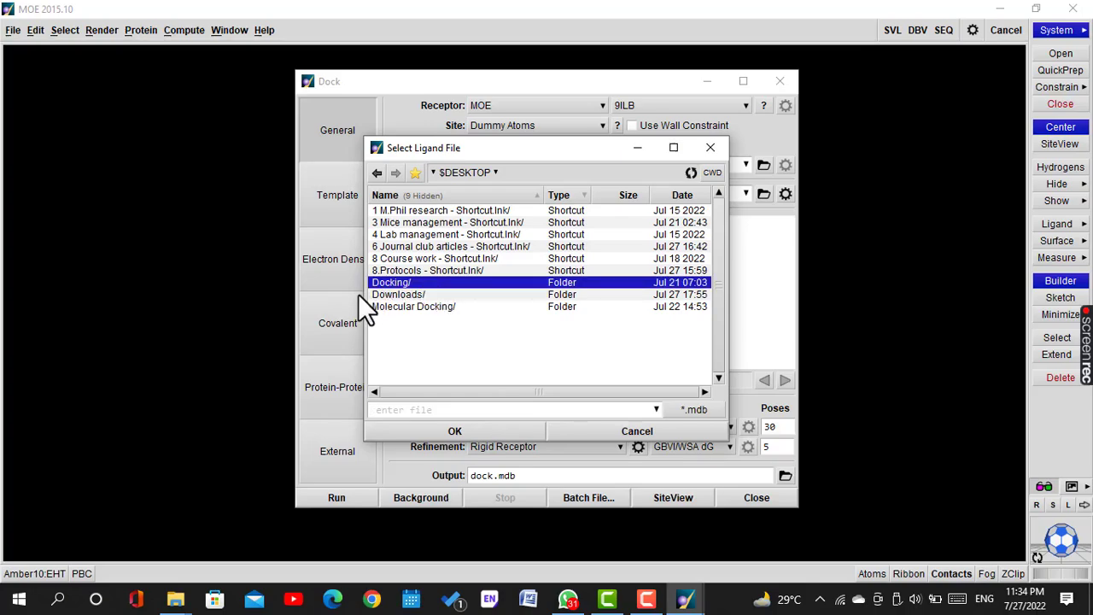
double_click(393, 282)
double_click(584, 213)
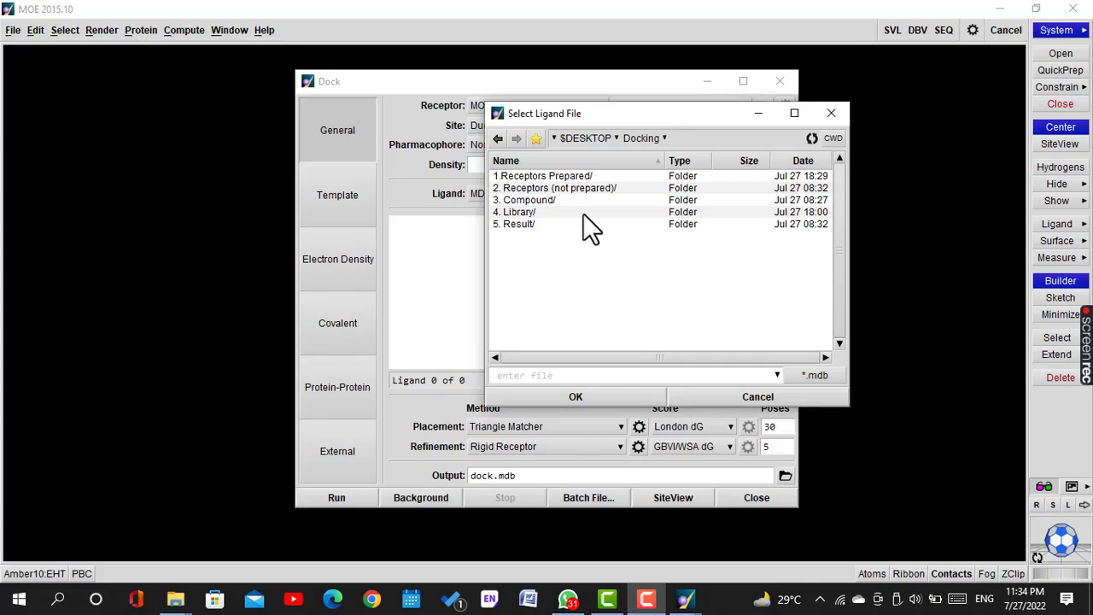
left_click(574, 178)
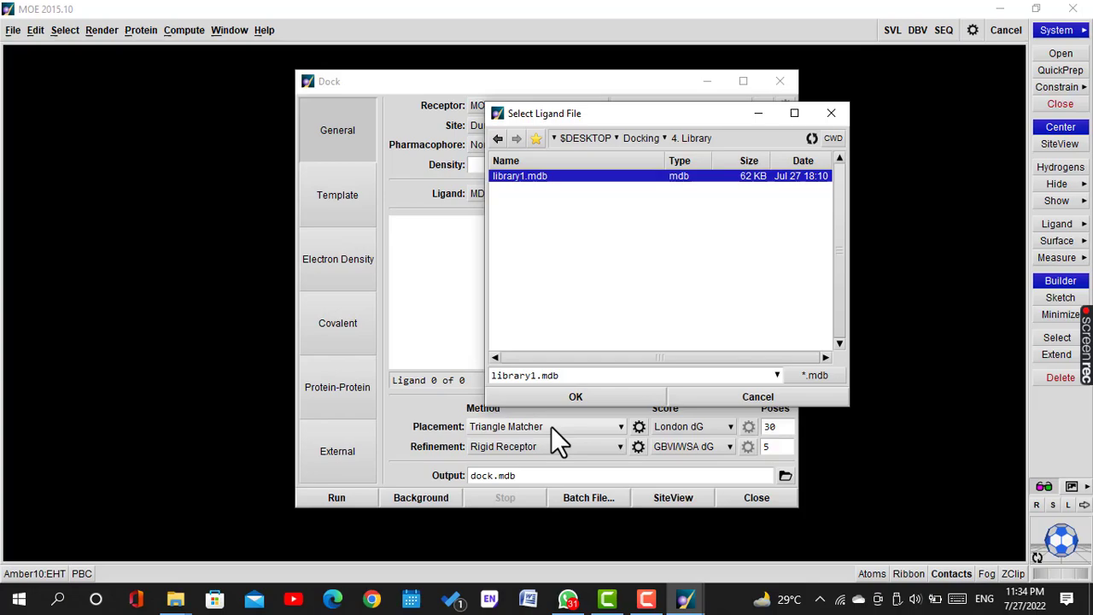
left_click(554, 393)
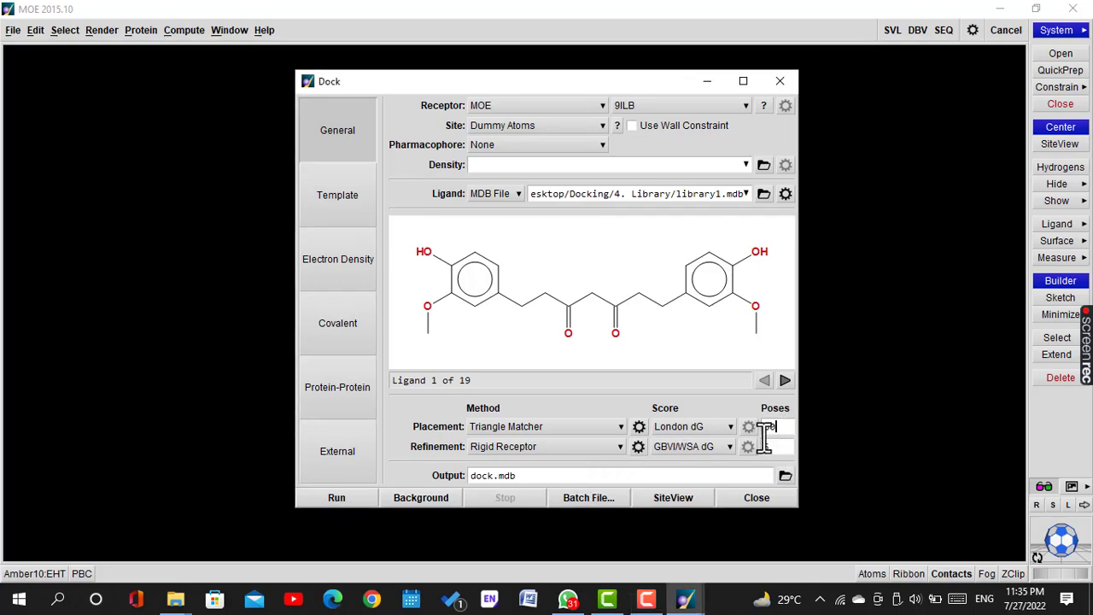
Step: Set placement and refinement poses to 10 each and run the docking
key("BackSpace")
key("BackSpace")
type("10")
left_click(782, 447)
type("5")
key("BackSpace")
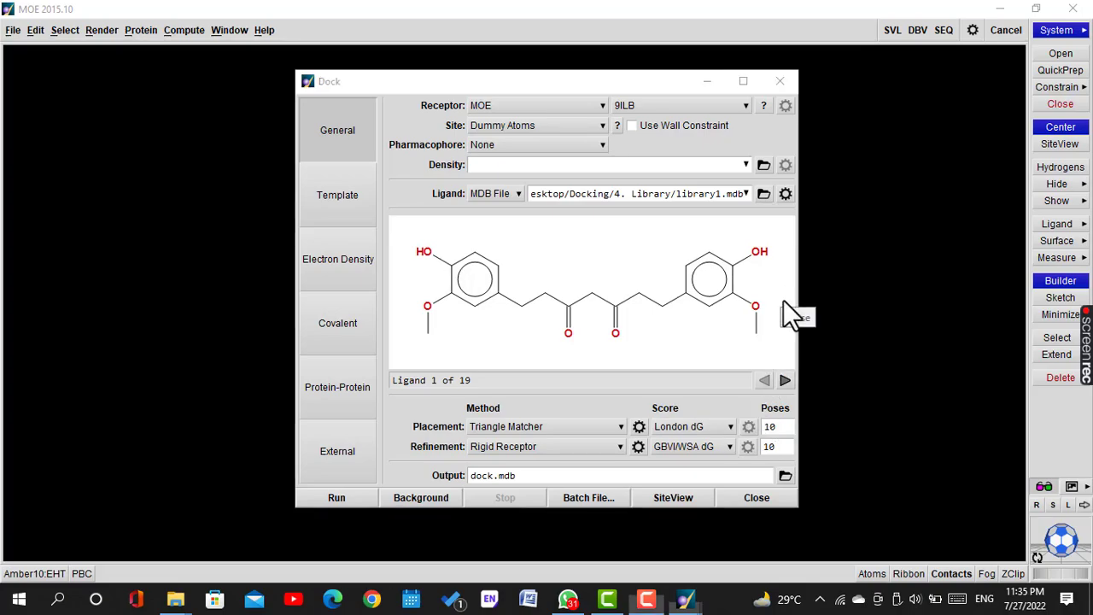
left_click(345, 491)
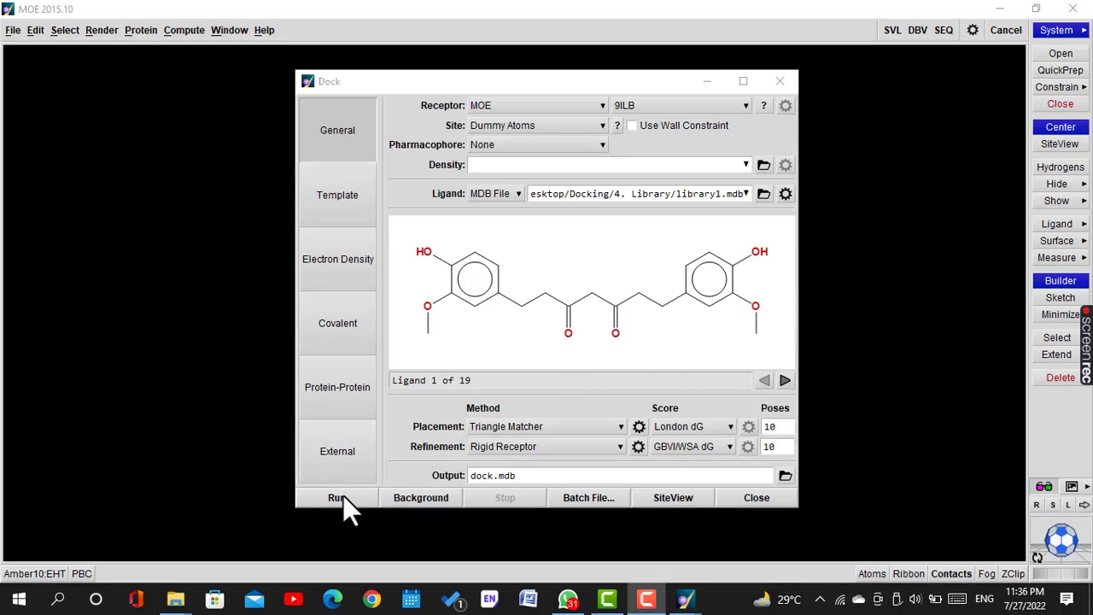
left_click(343, 494)
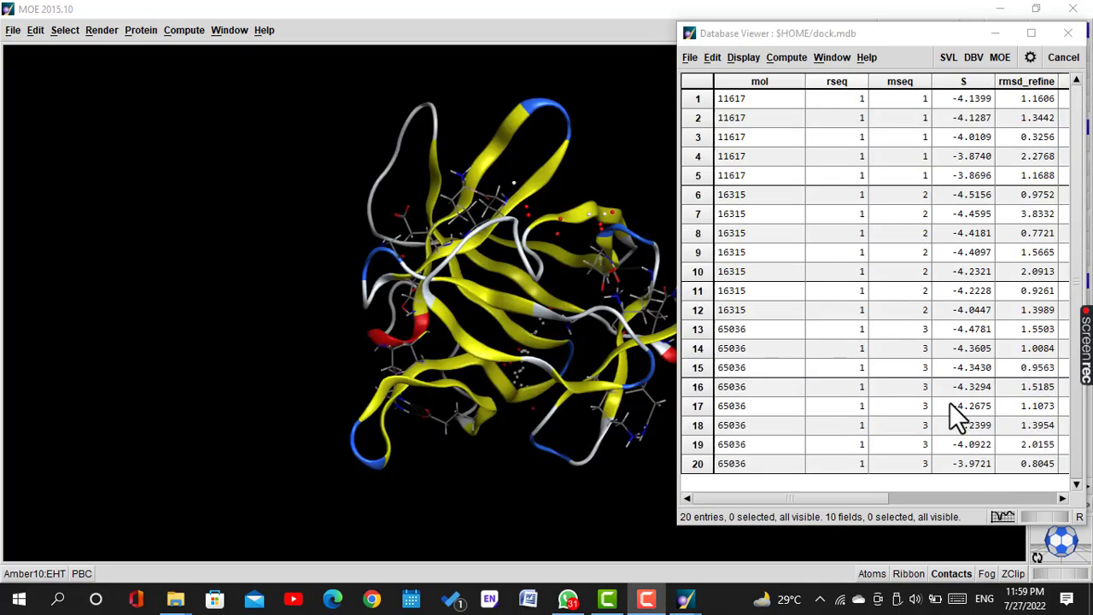
Step: Save the docking results database as 'l1 vs 9ilb.mbd' in Desktop/Docking/5. Result
left_click(691, 60)
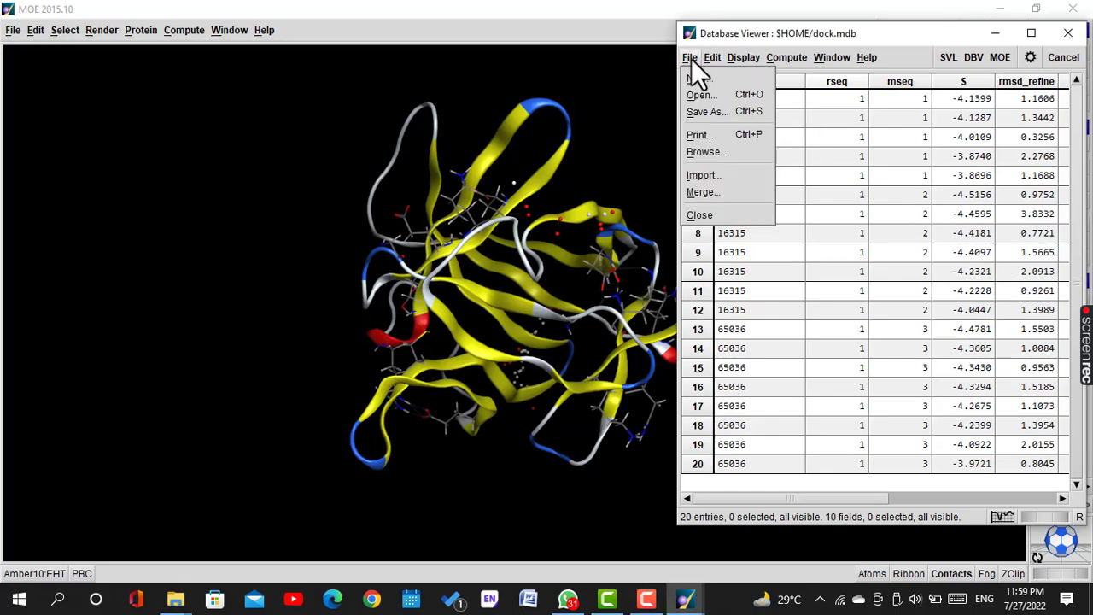
left_click(698, 115)
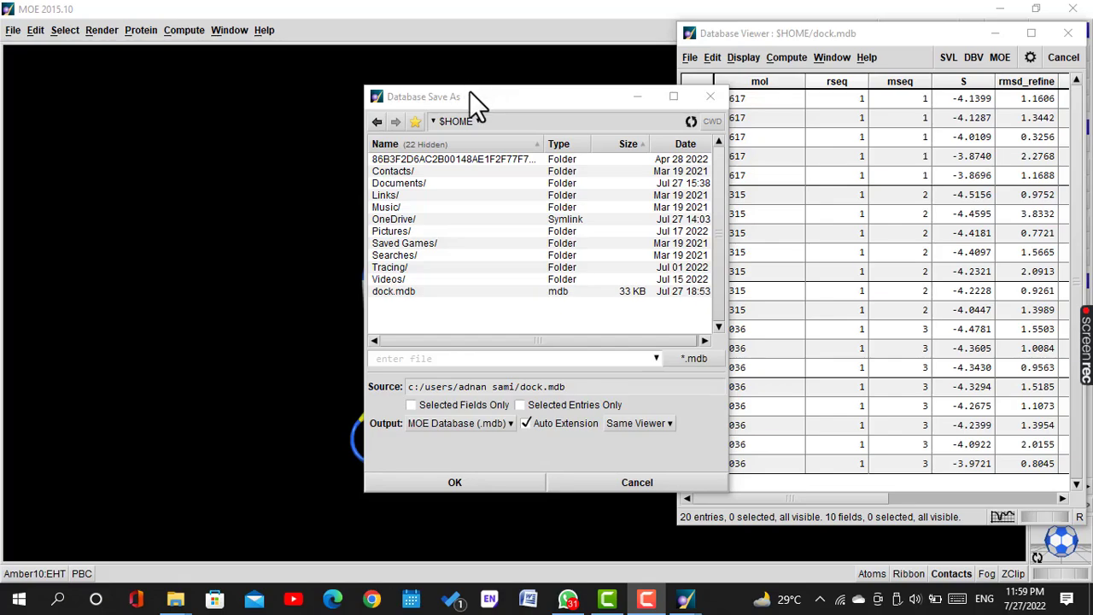
left_click(431, 121)
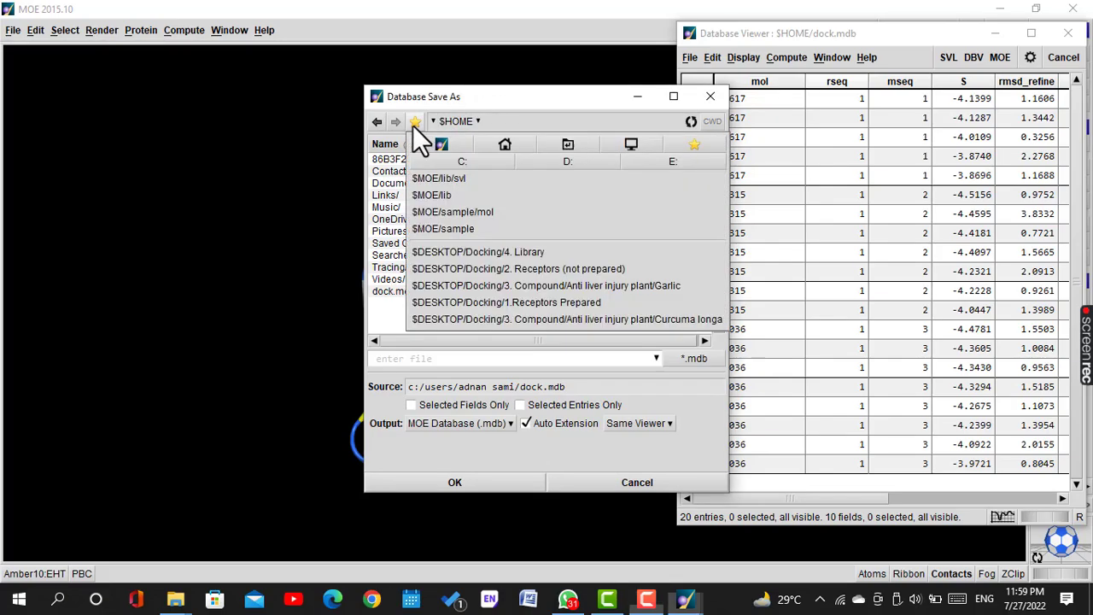
left_click(635, 144)
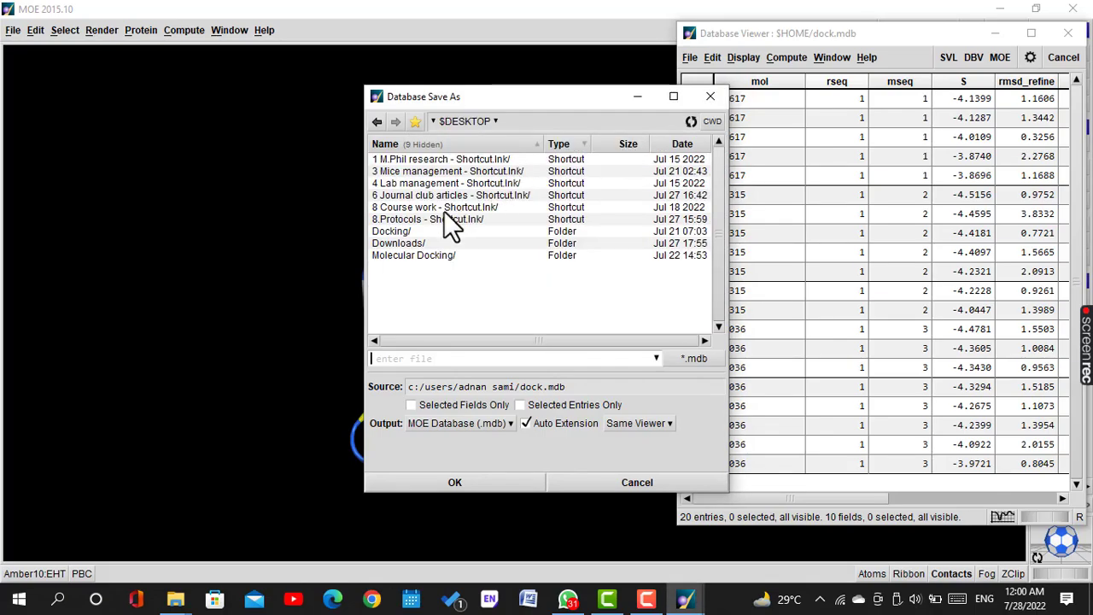
double_click(398, 231)
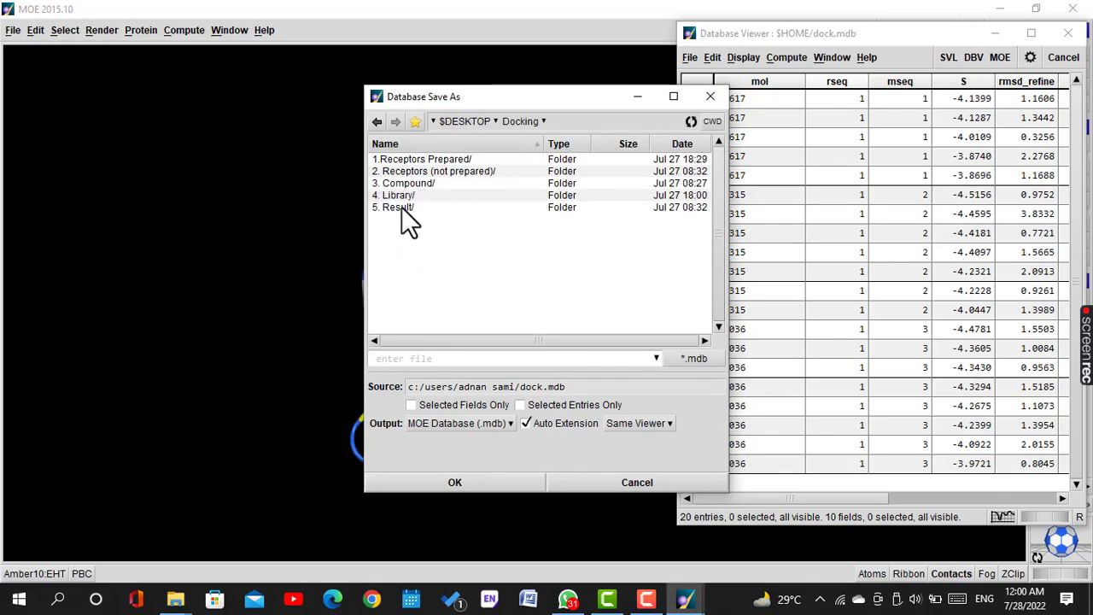
double_click(400, 208)
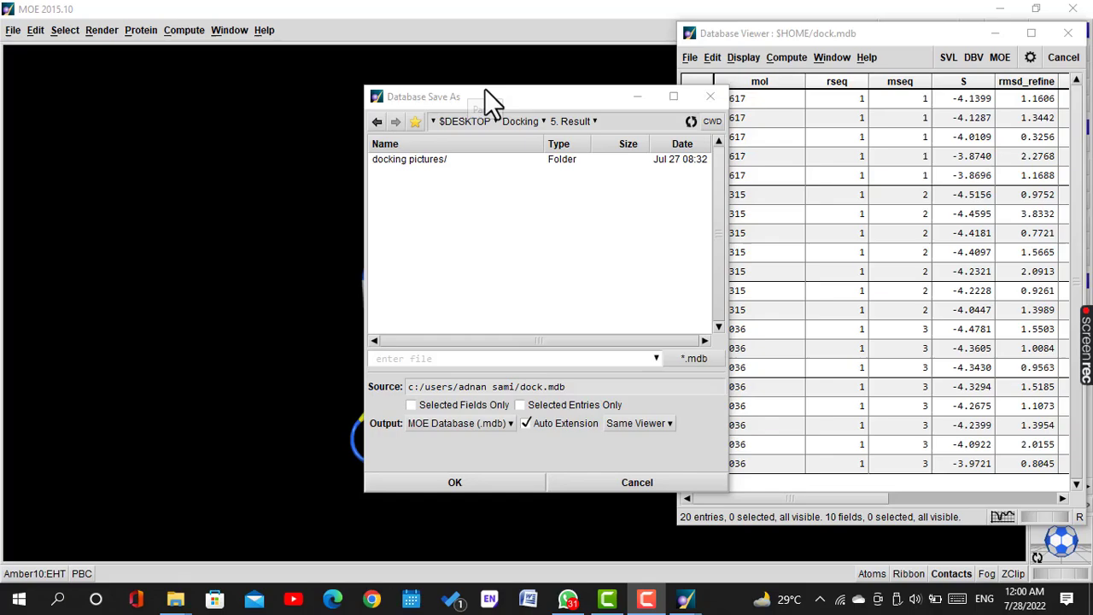
left_click(408, 358)
type("11 vs sllb.mbd")
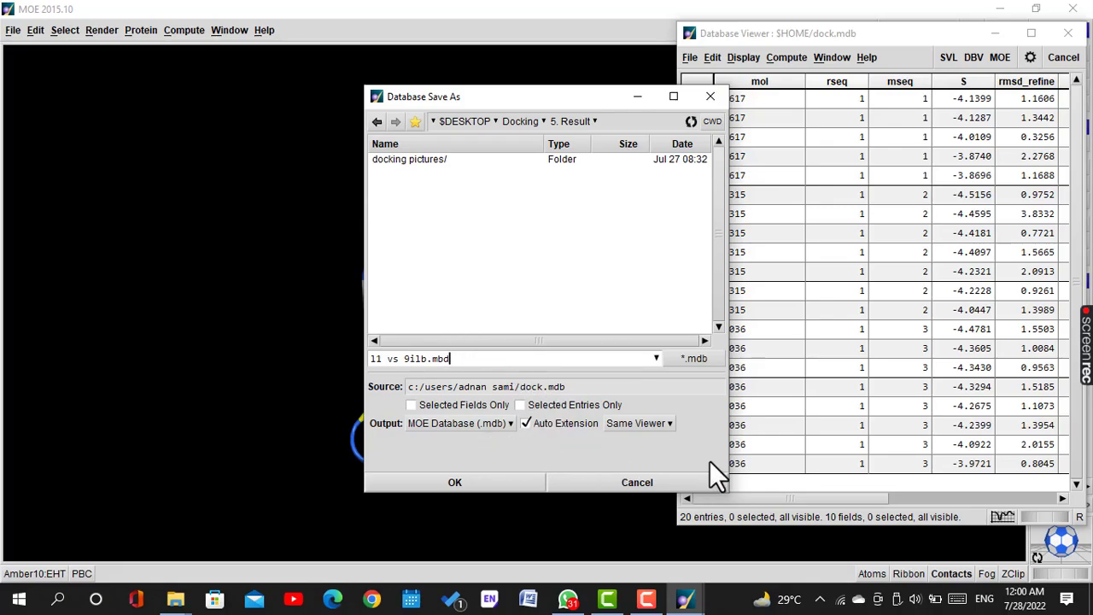
left_click(473, 484)
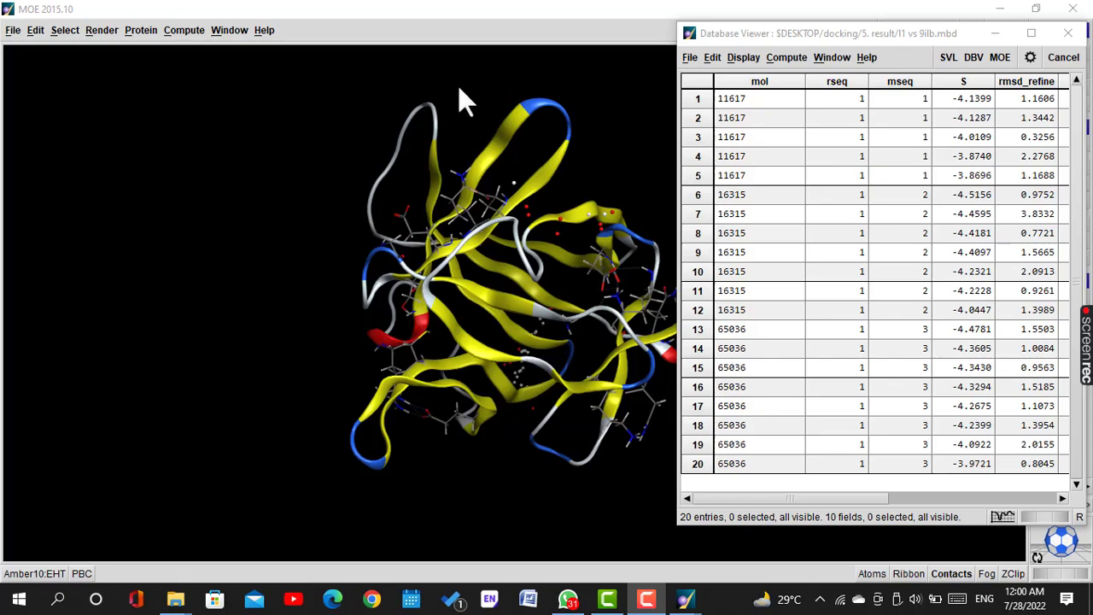
Step: Play through the docked poses, stop at entry 12 of 20, and close the pose browser
left_click(11, 32)
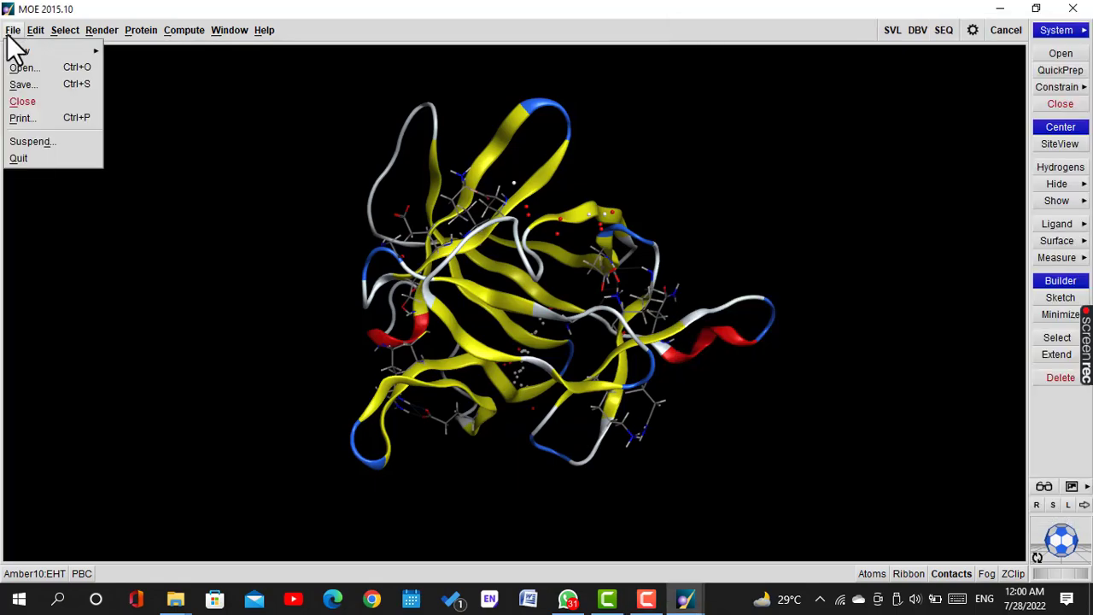
left_click(453, 84)
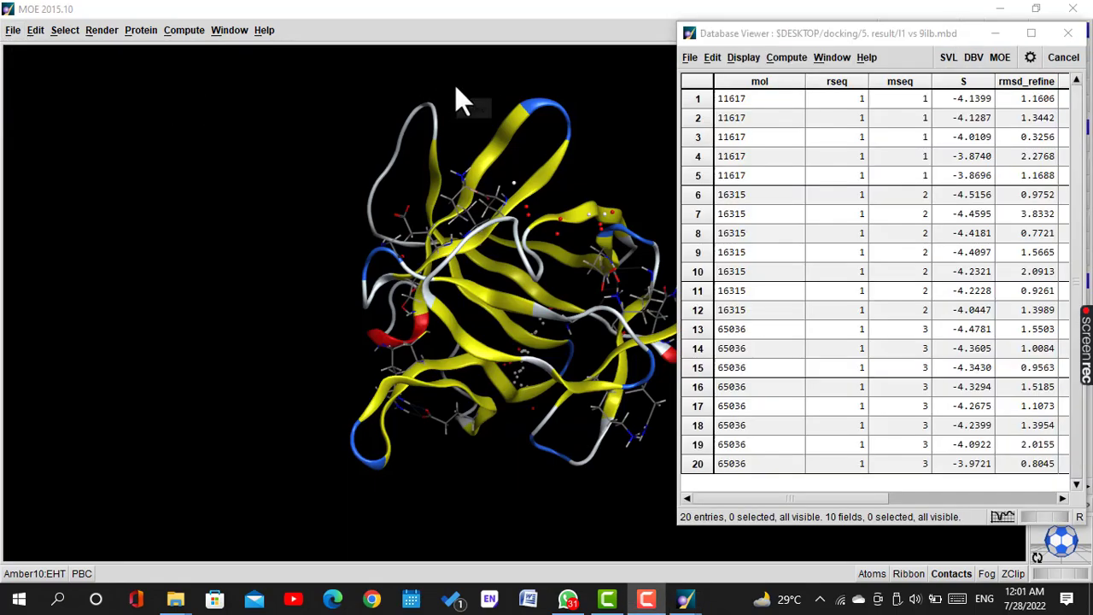
left_click(689, 57)
left_click(688, 153)
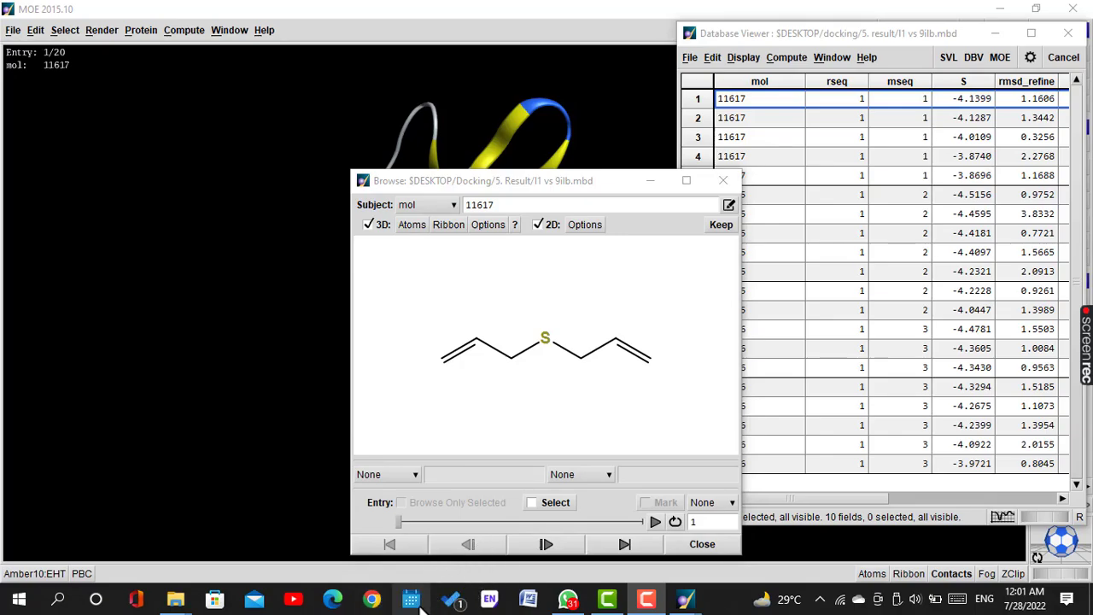
mouse_move(568, 600)
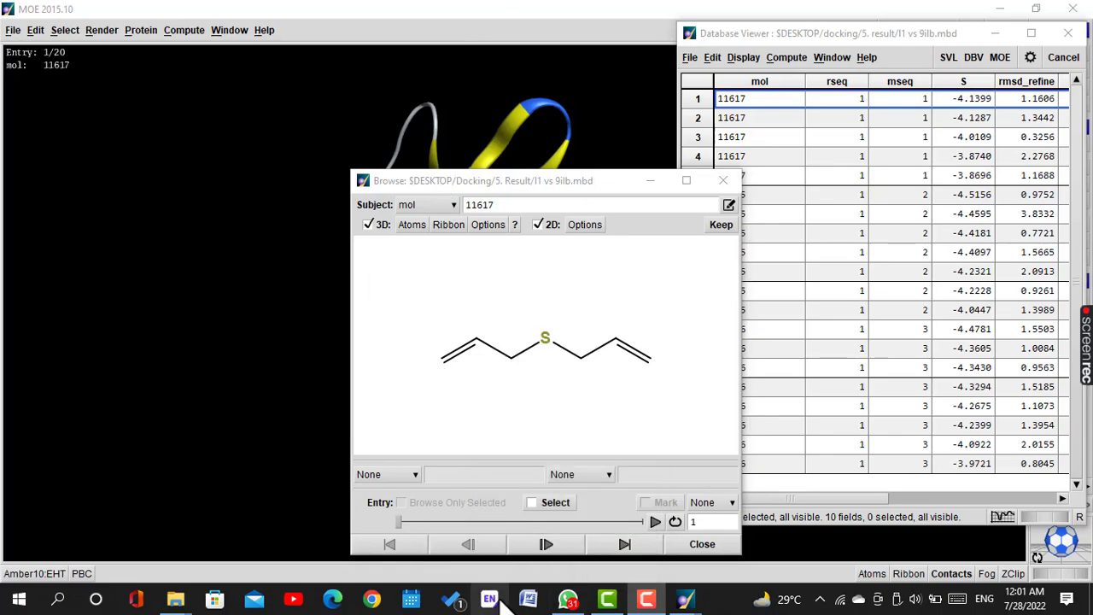
left_click(546, 544)
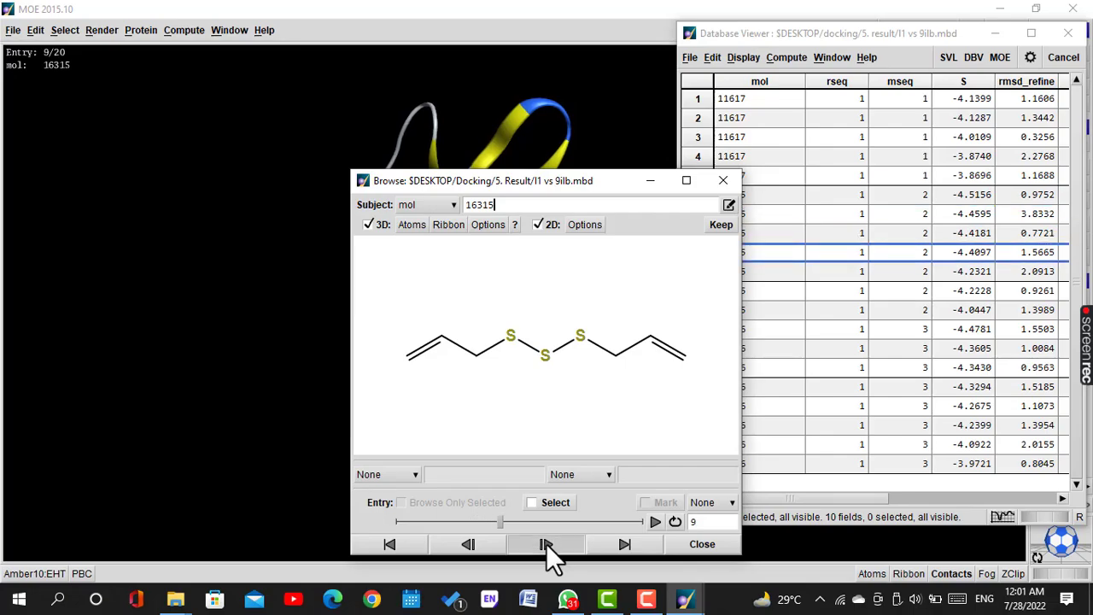
left_click(545, 543)
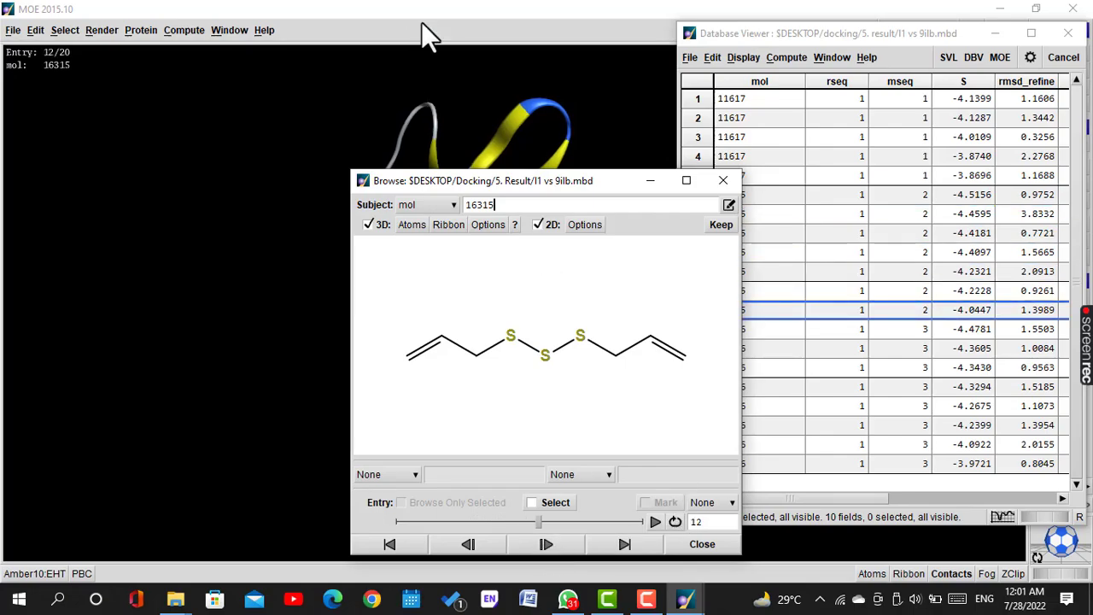
left_click(450, 72)
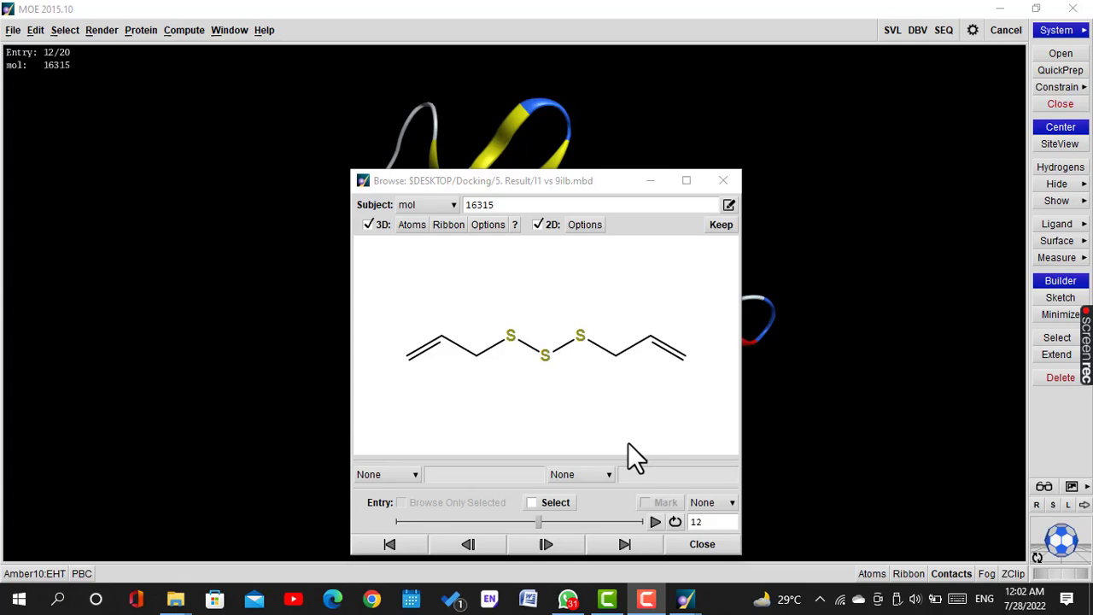
left_click(702, 544)
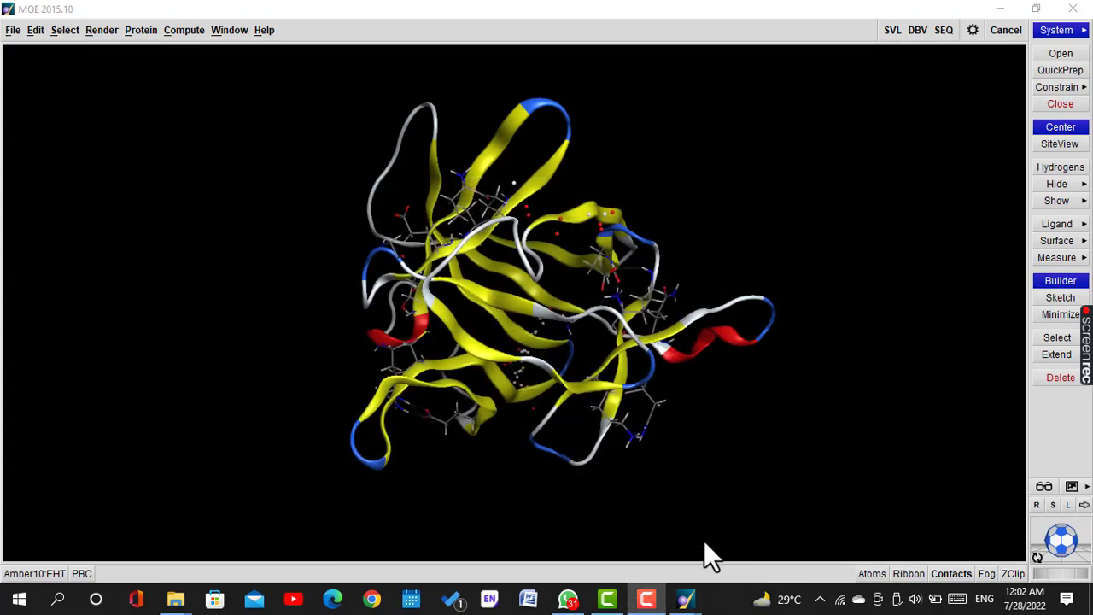
Step: Open the Ligand Interactions diagram for the docked ligand
left_click(173, 34)
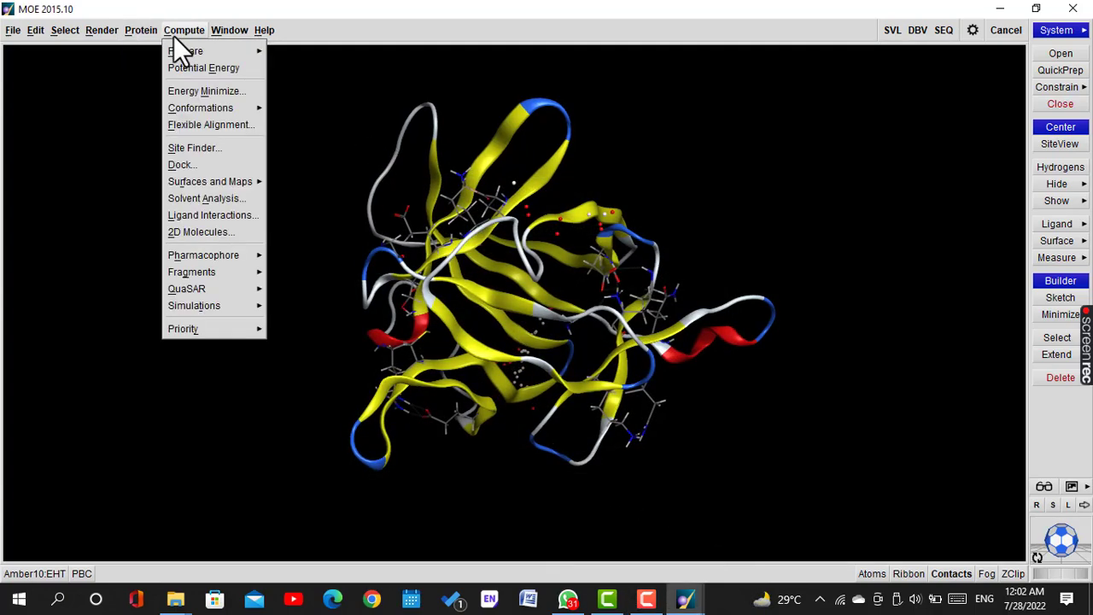
left_click(212, 214)
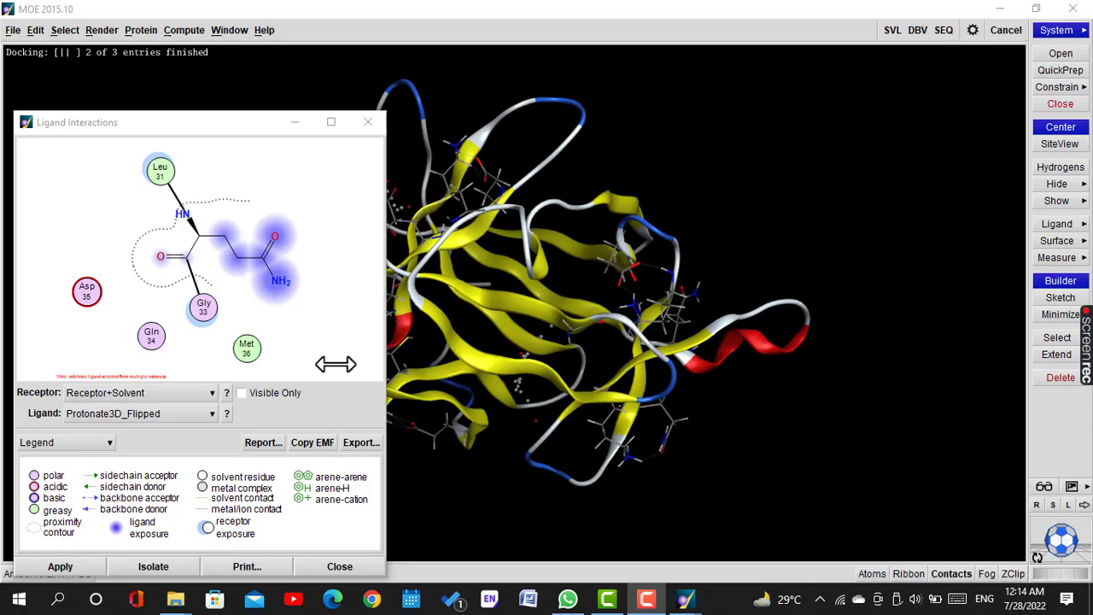
left_click(246, 566)
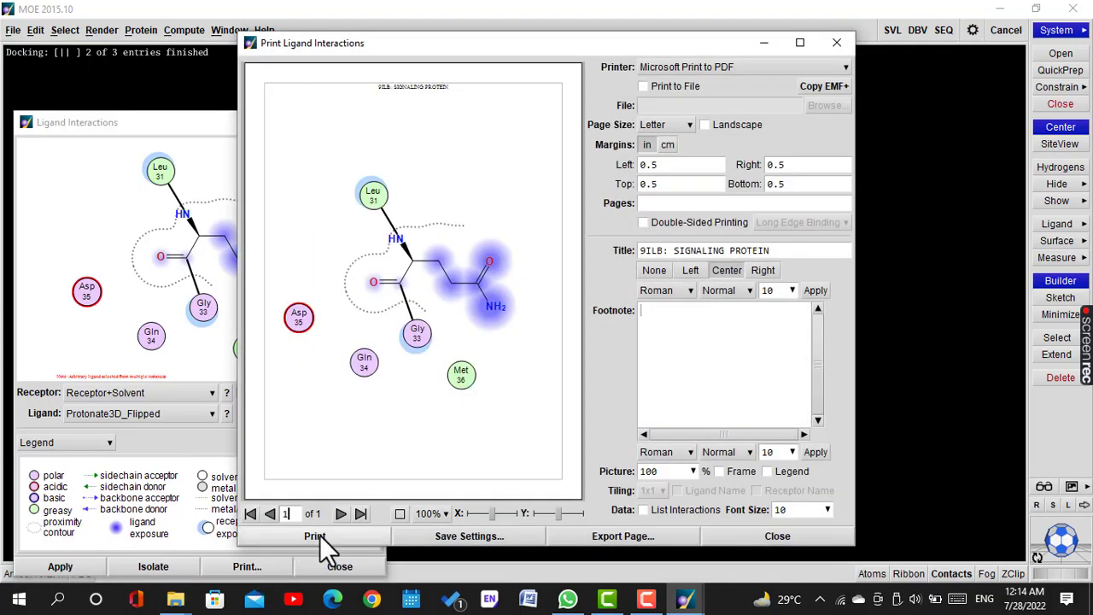
Step: Print the diagram to PDF as 'l1 vs 9ilb' in Docking/5. Result/docking pictures
left_click(320, 534)
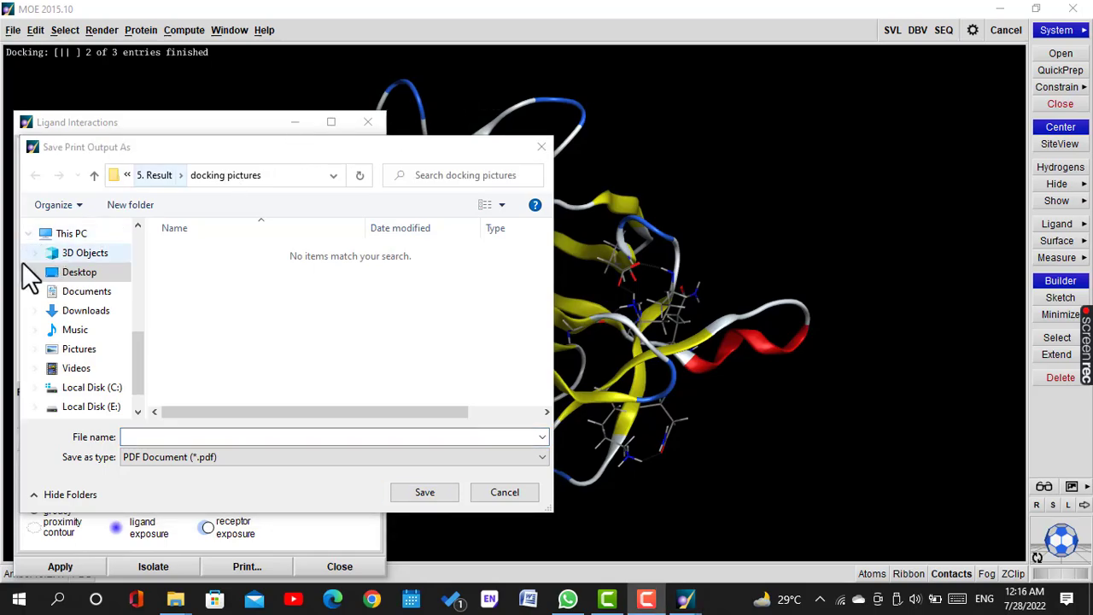
left_click(86, 279)
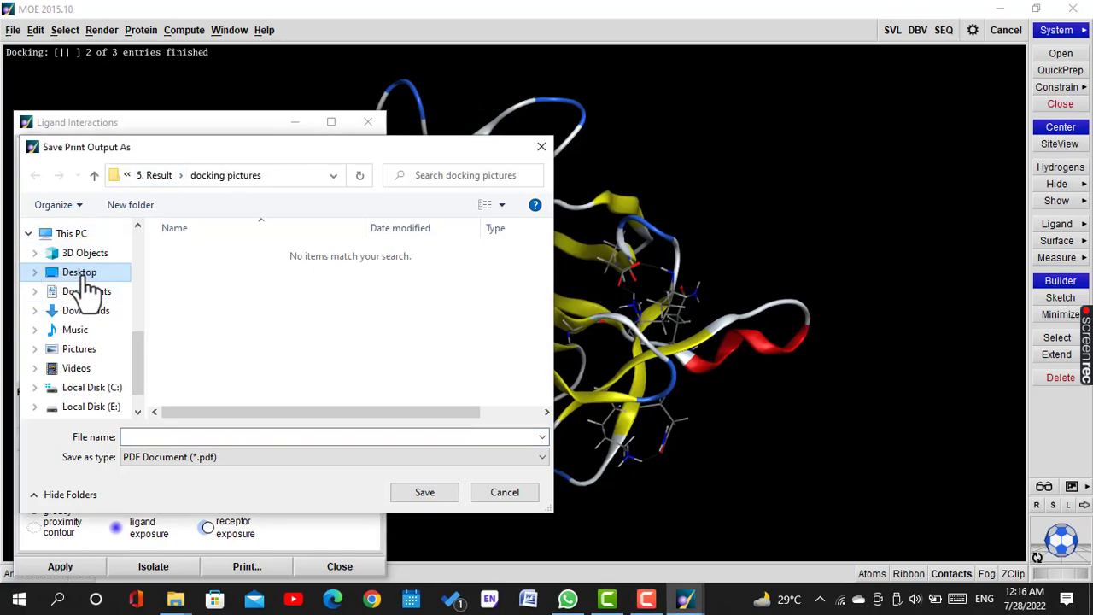
left_click(223, 256)
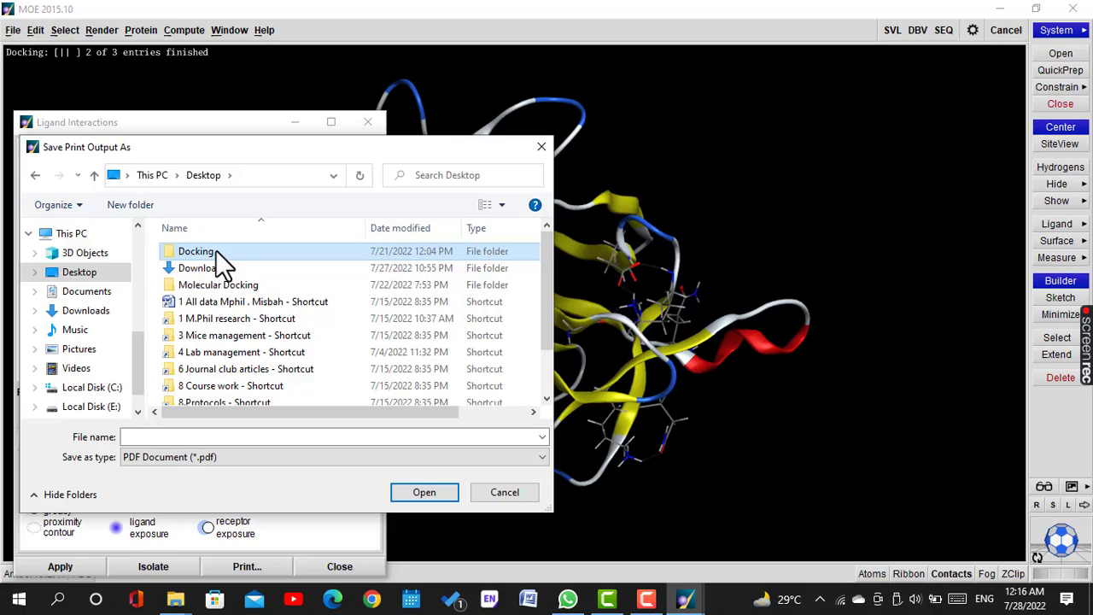
double_click(215, 251)
left_click(193, 321)
double_click(192, 319)
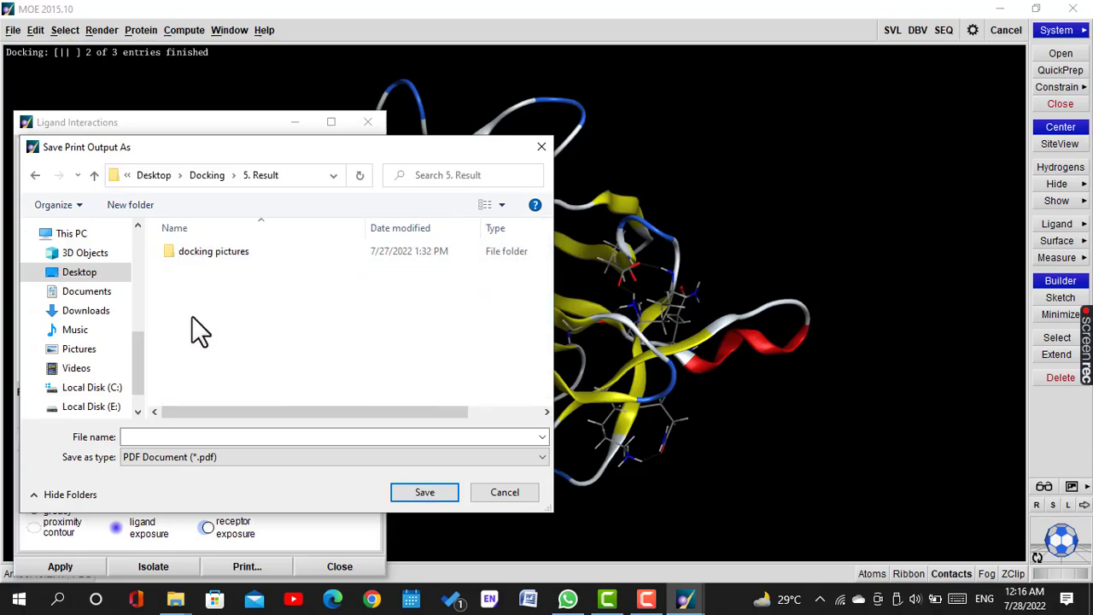
left_click(218, 255)
double_click(218, 256)
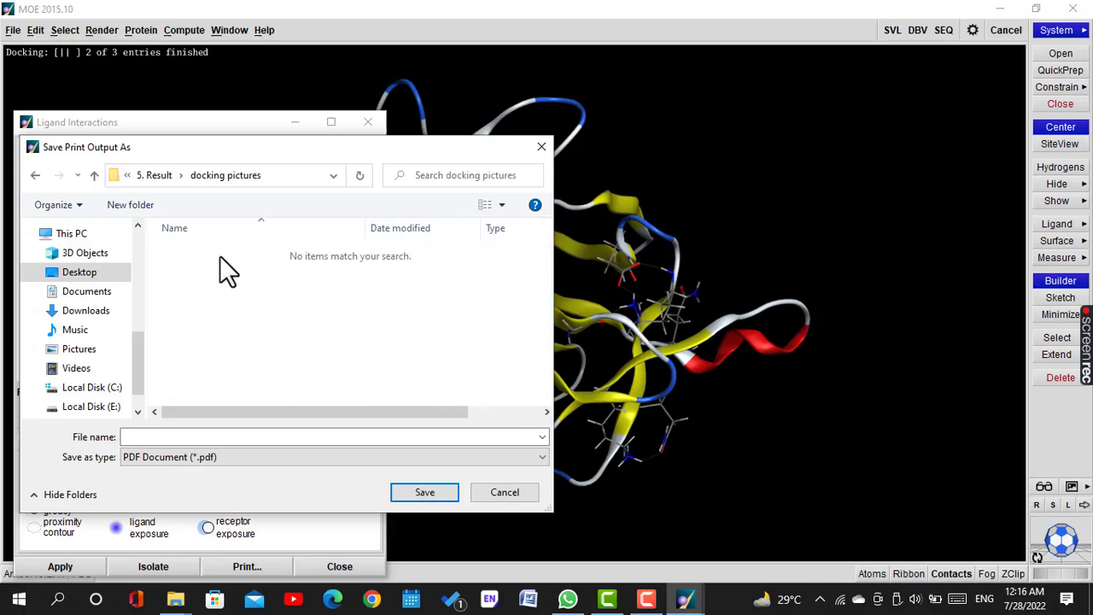
left_click(177, 437)
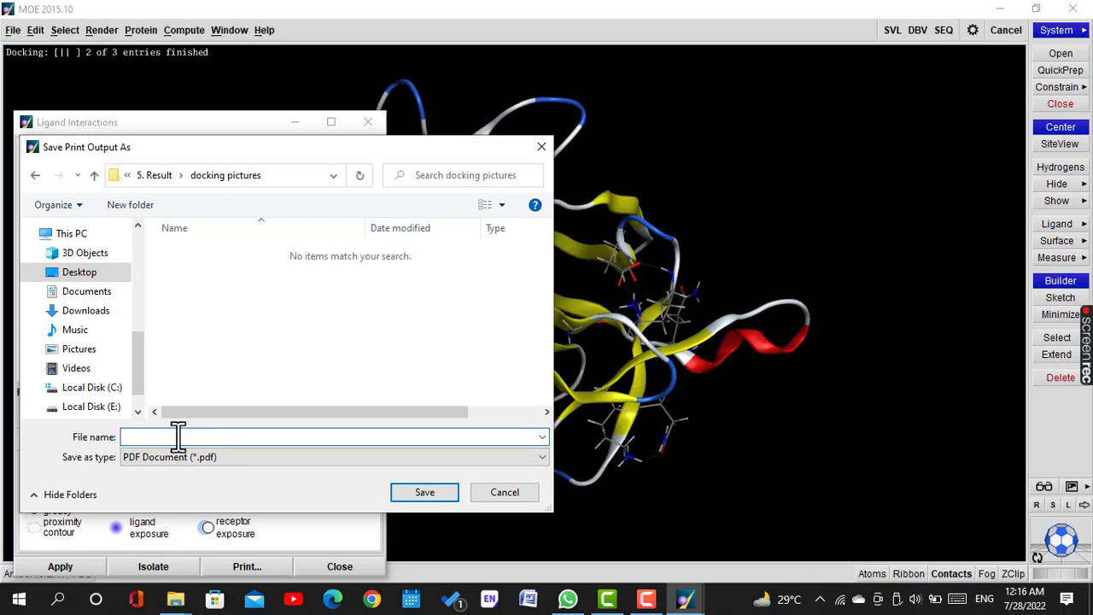
type("l1 vs 9ilb")
left_click(406, 494)
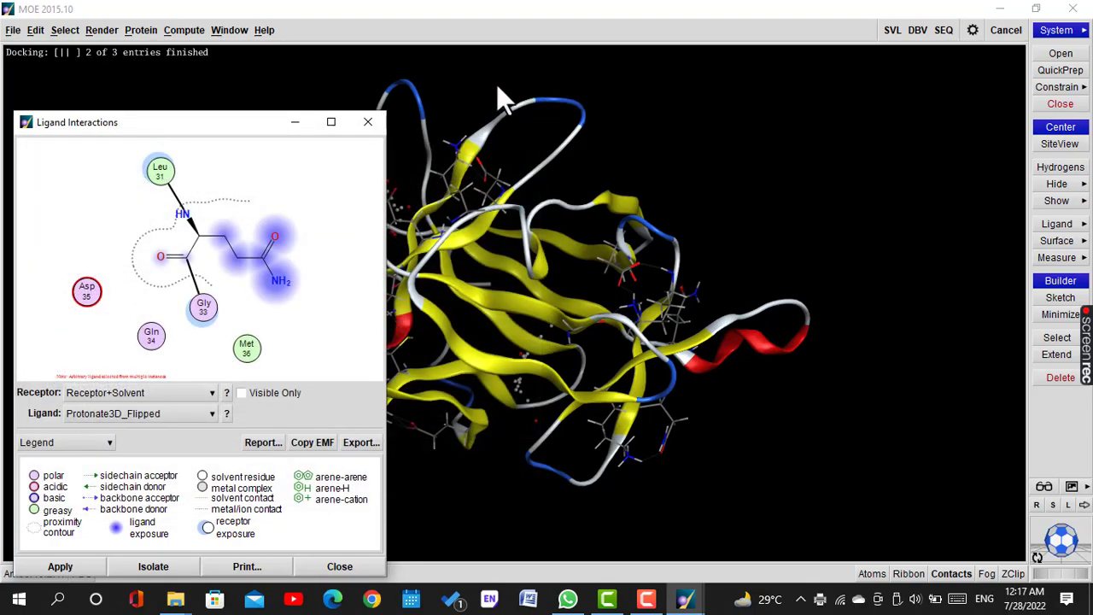
Step: Close Ligand Interactions and create a 9ILB Receptor molecular surface near the dummy atoms
left_click(339, 566)
left_click(190, 30)
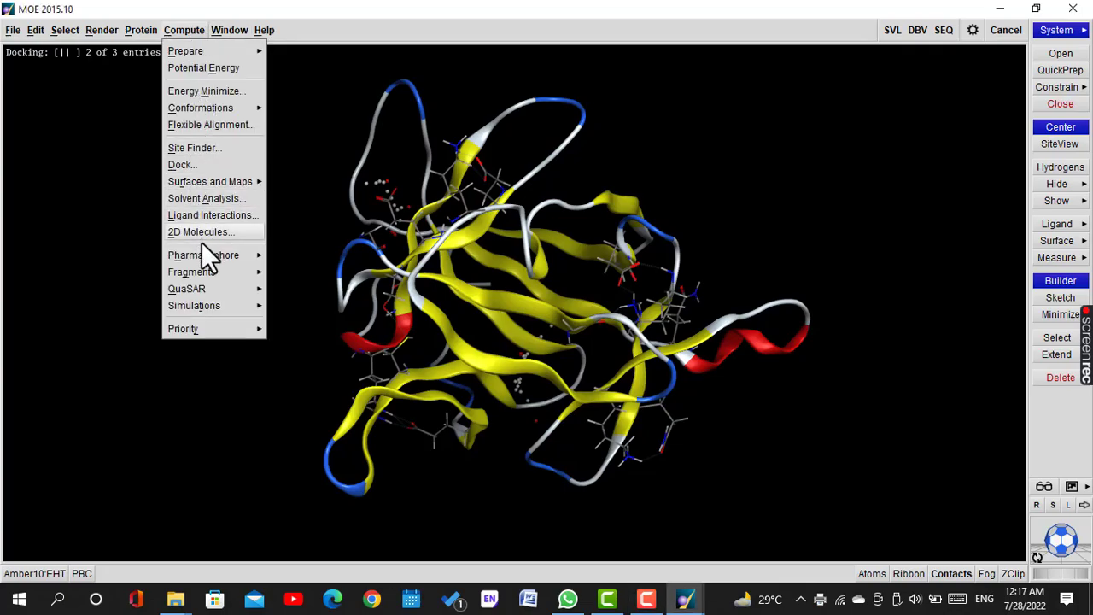
mouse_move(242, 183)
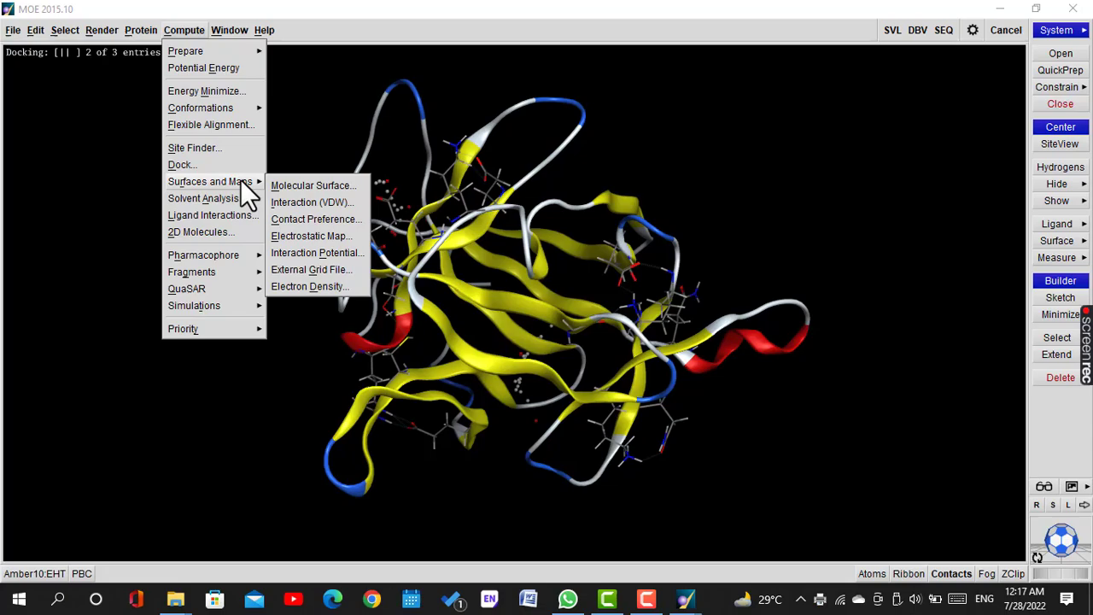
left_click(318, 181)
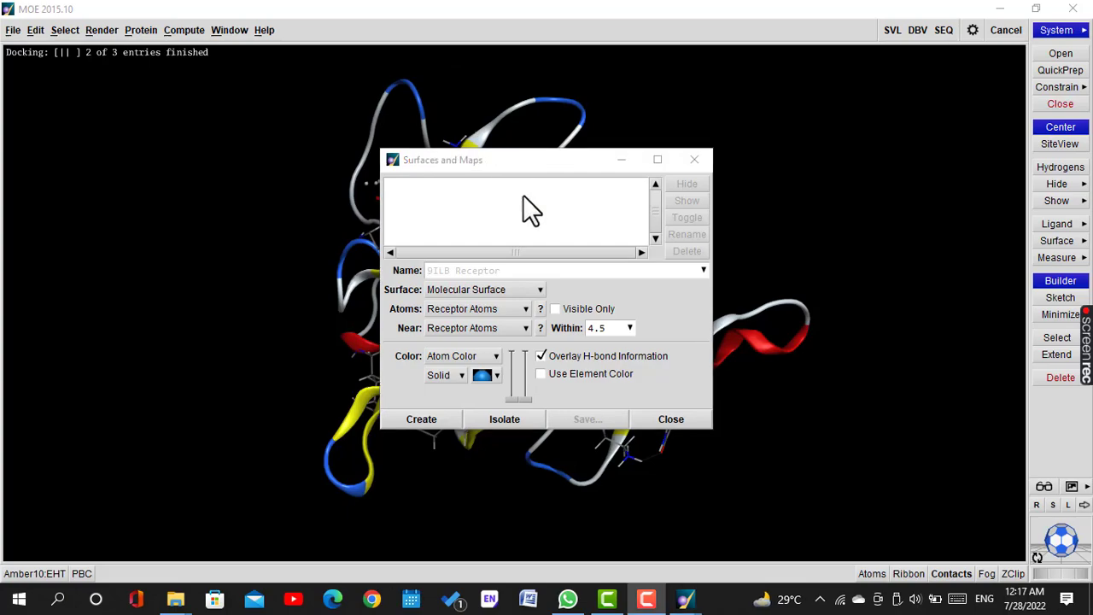
left_click(525, 329)
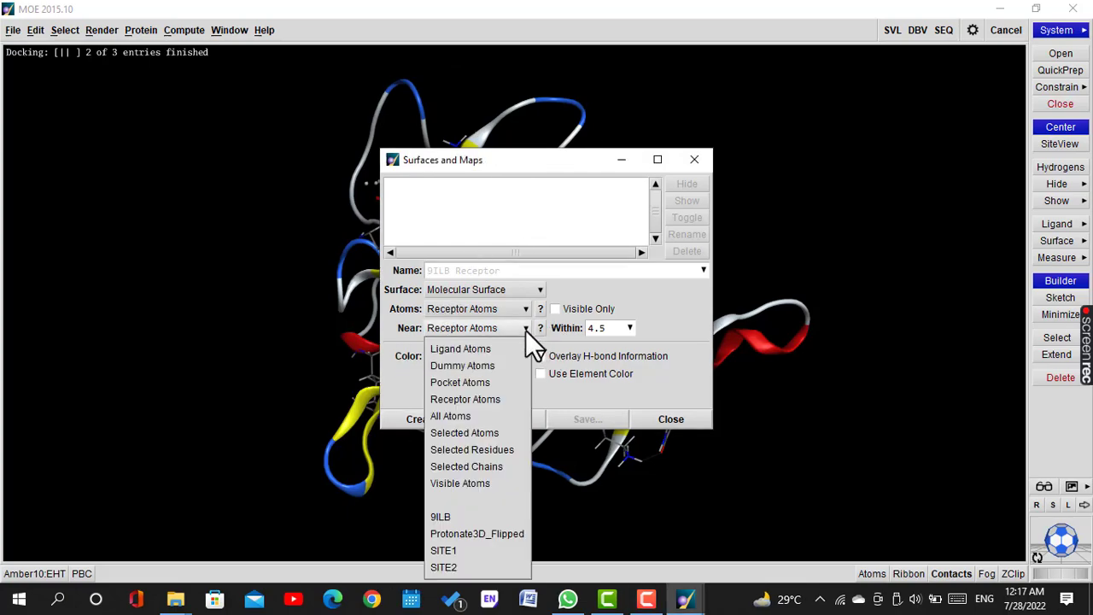
left_click(473, 366)
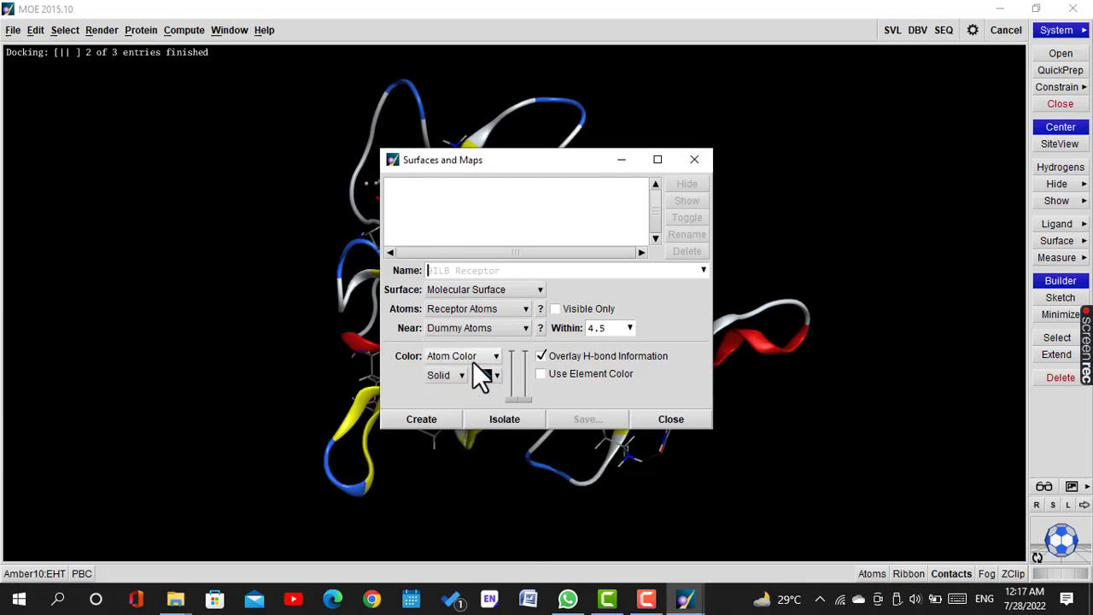
left_click(433, 419)
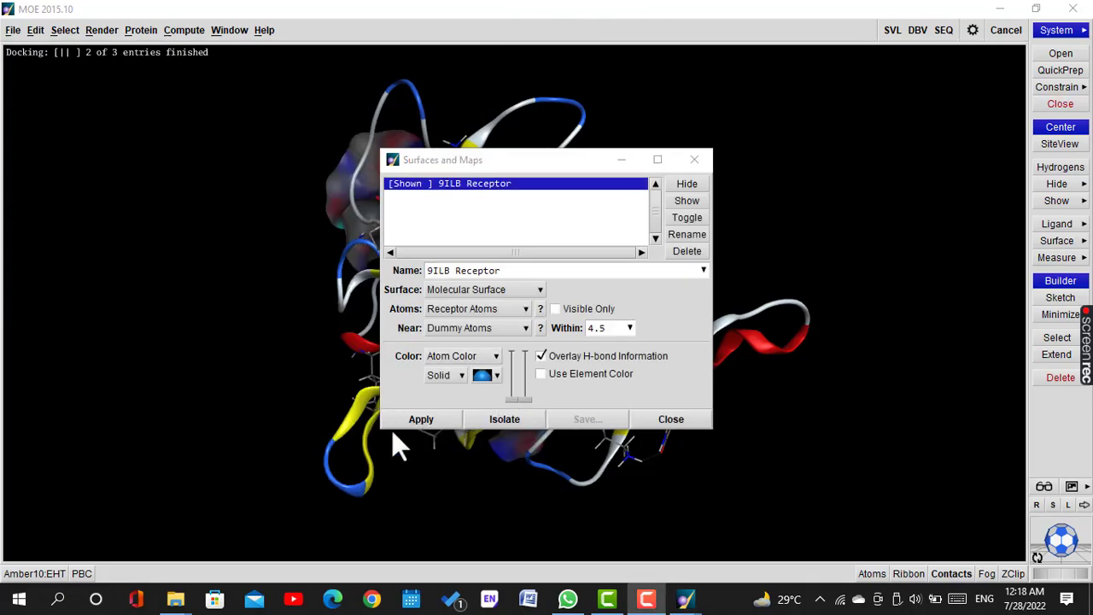
left_click(437, 420)
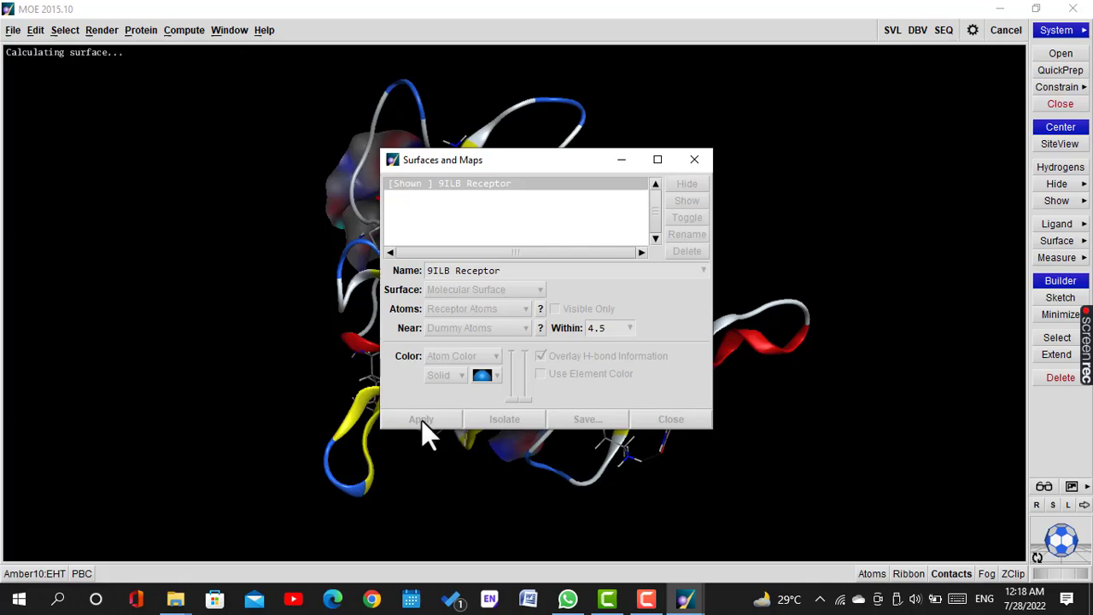
left_click(629, 158)
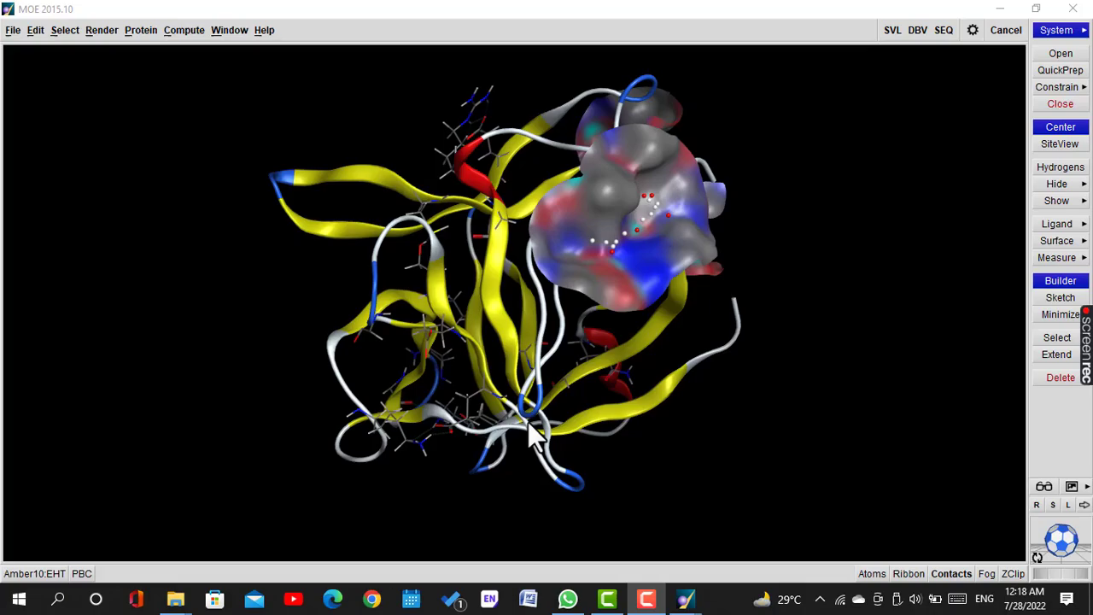
Step: Rotate the receptor so the pocket surface faces forward and enable anaglyph stereo
left_click_drag(1069, 564, 1038, 541)
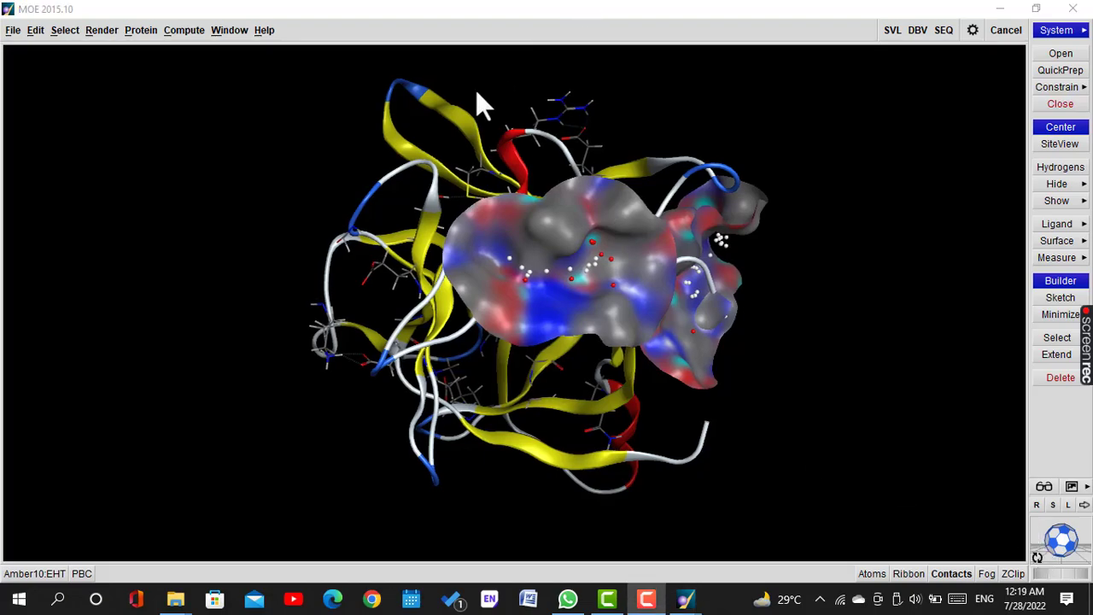
left_click(1054, 486)
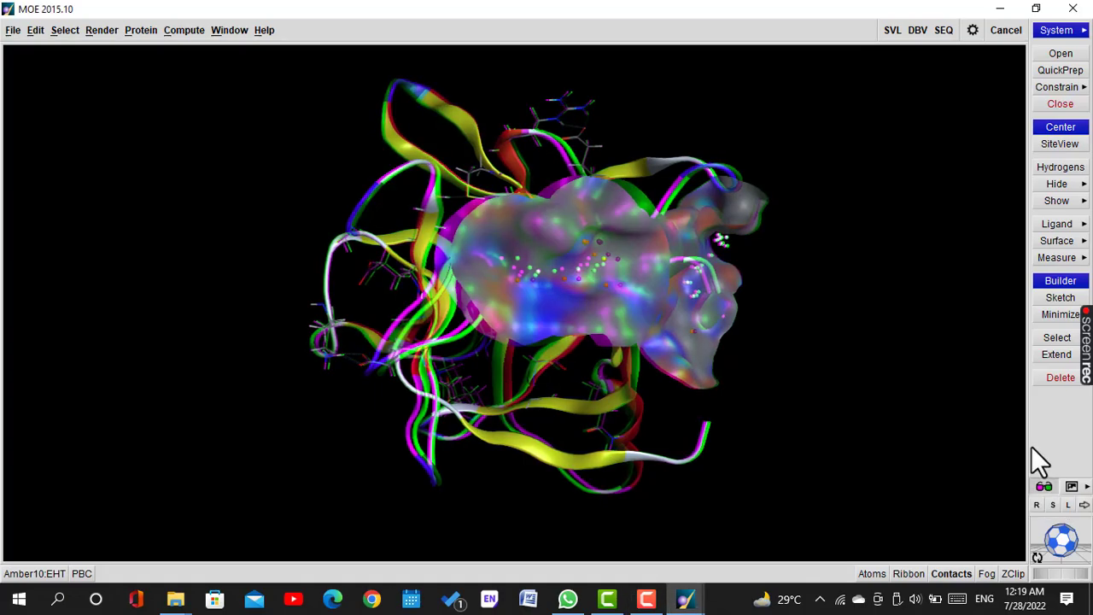
left_click(1070, 487)
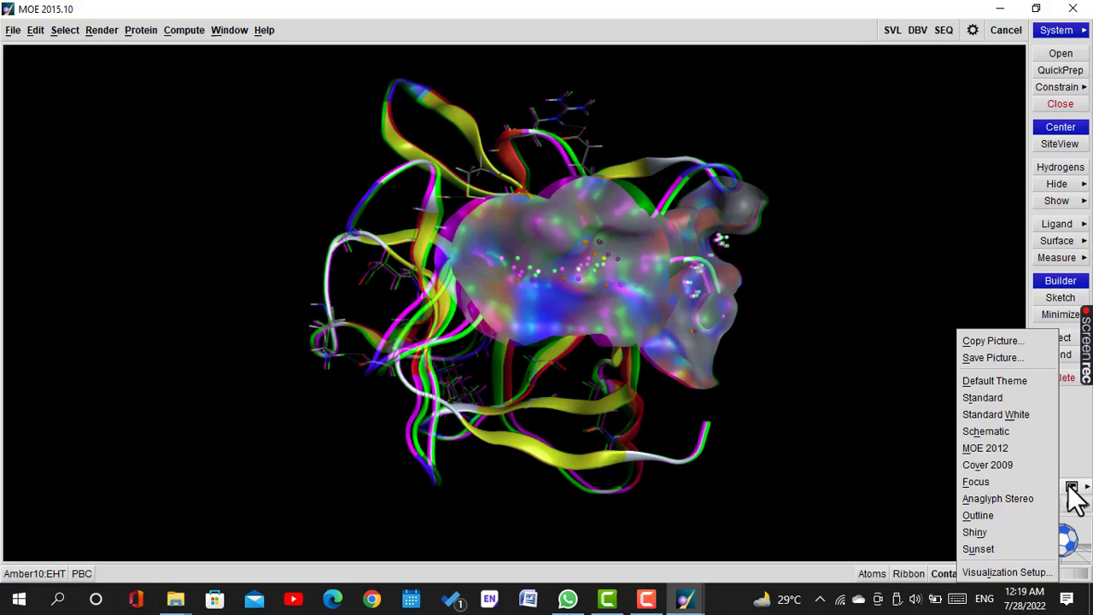
Step: Save the surfaced pocket view as picture 'l1 vs 9ilb.png' in Desktop/Docking/5. Result
left_click(999, 357)
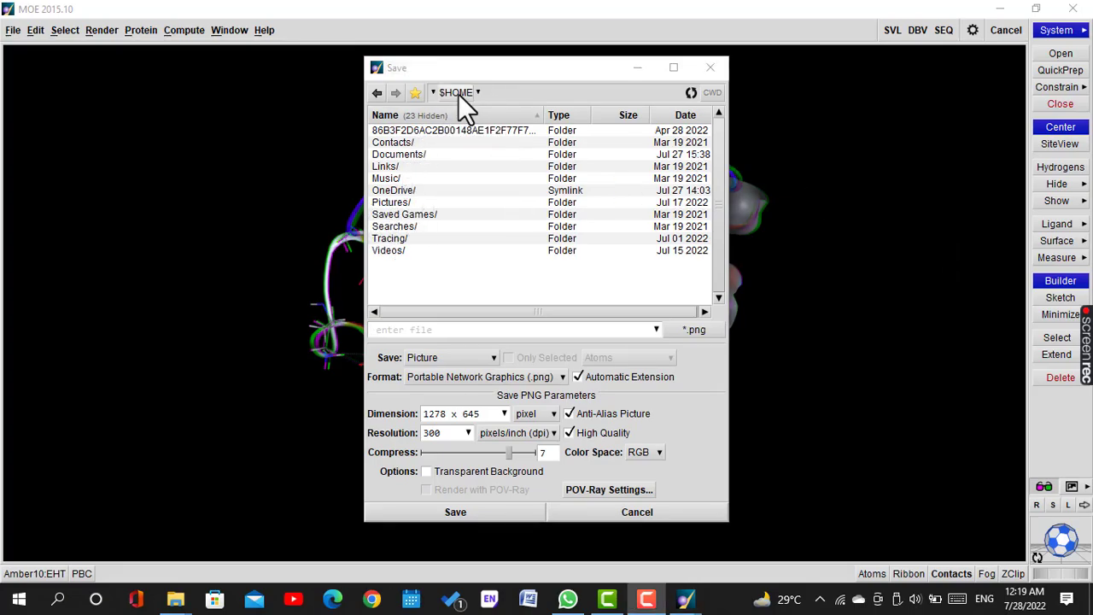
left_click(421, 92)
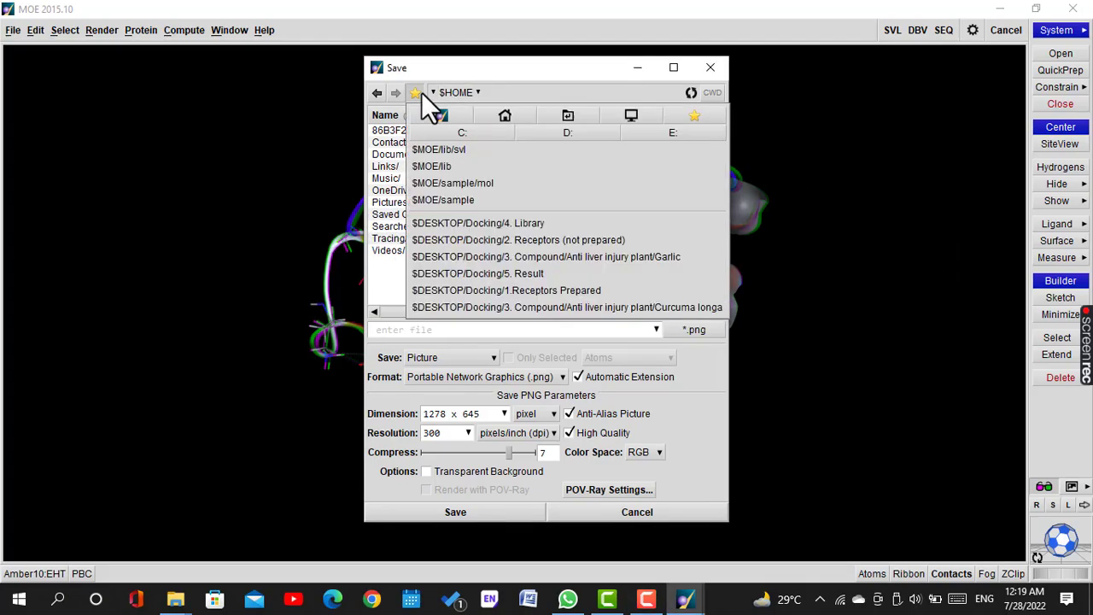
left_click(602, 119)
left_click(403, 202)
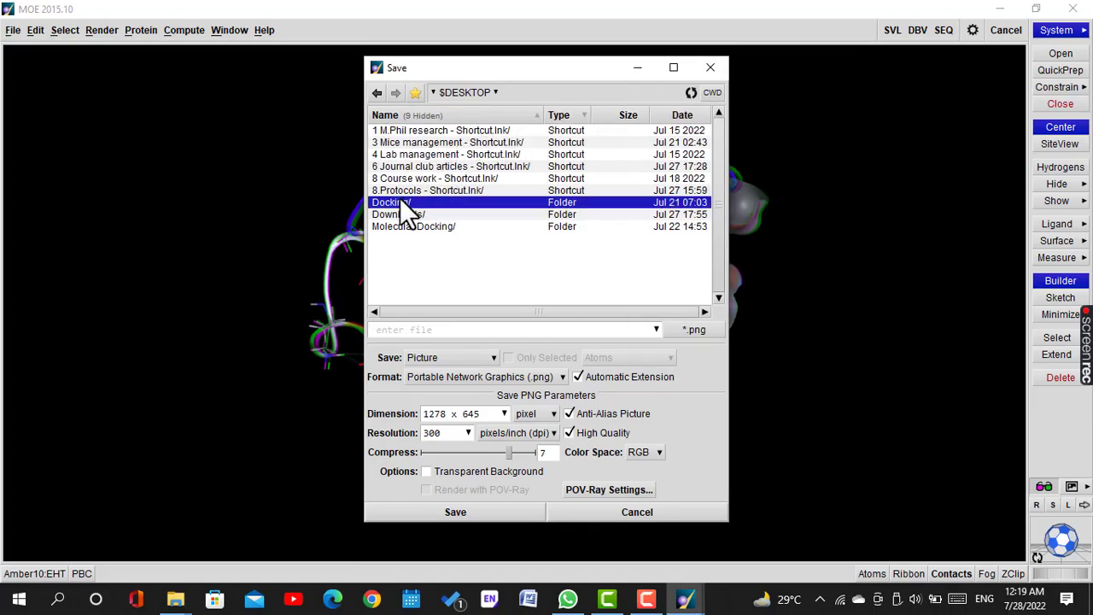
double_click(396, 202)
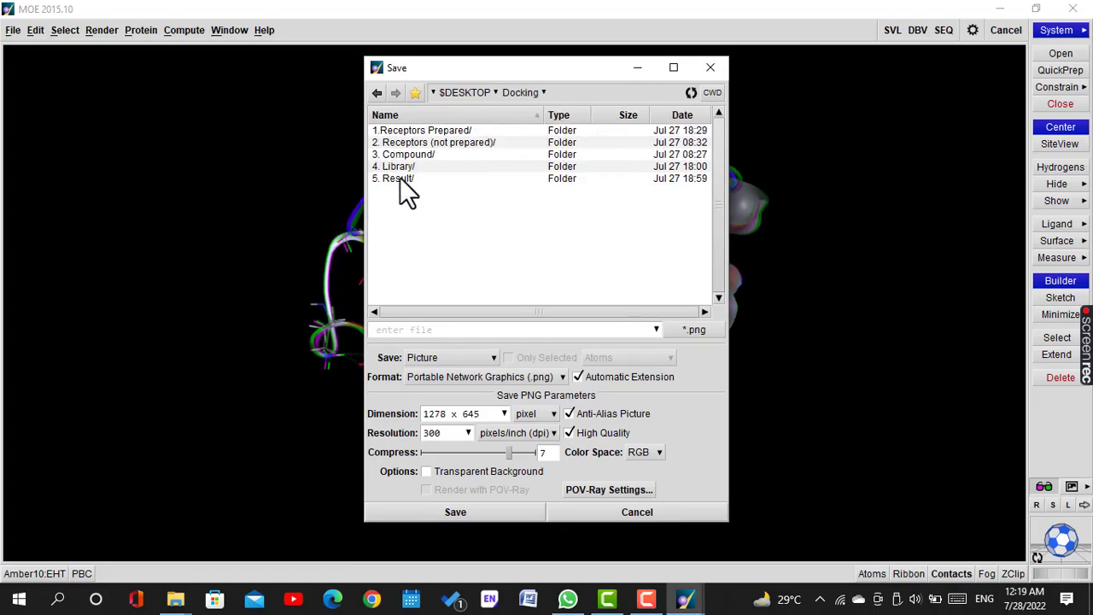
double_click(401, 174)
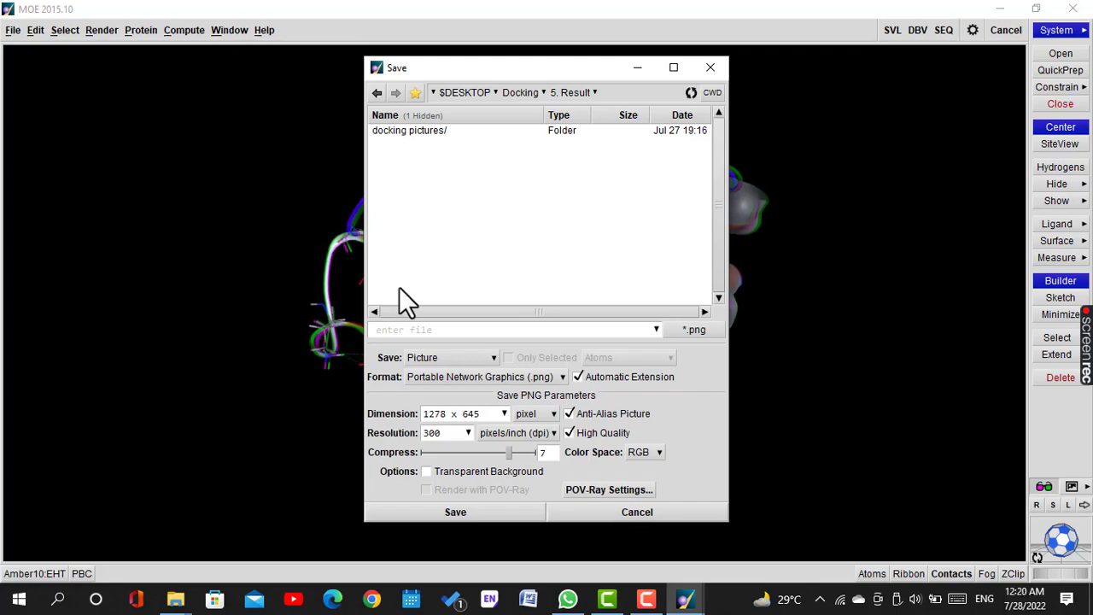
left_click(417, 328)
type("11 vs 91ab")
left_click(457, 513)
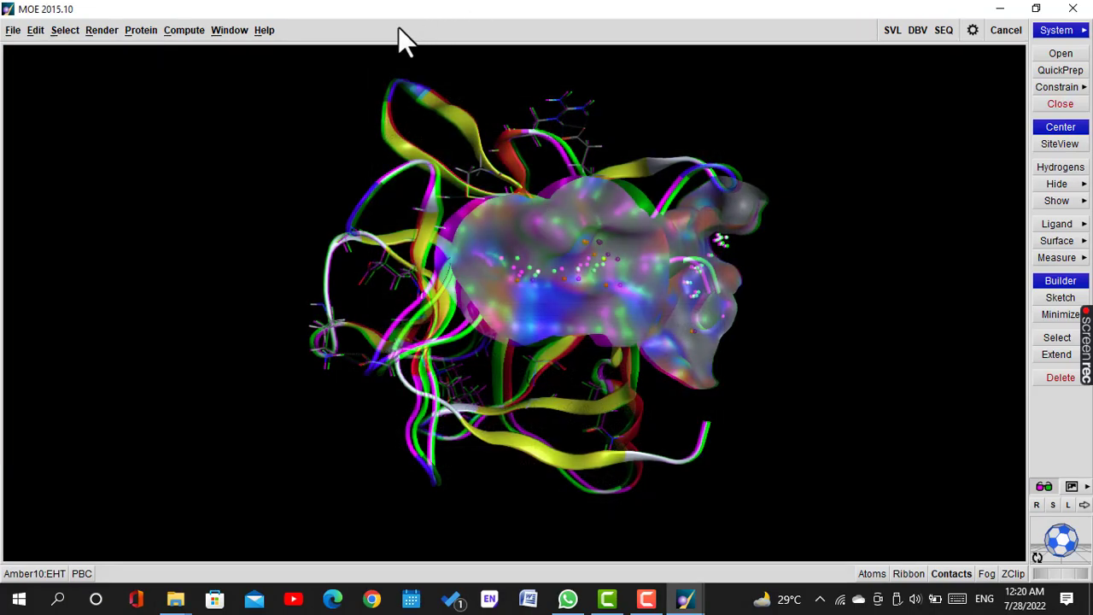